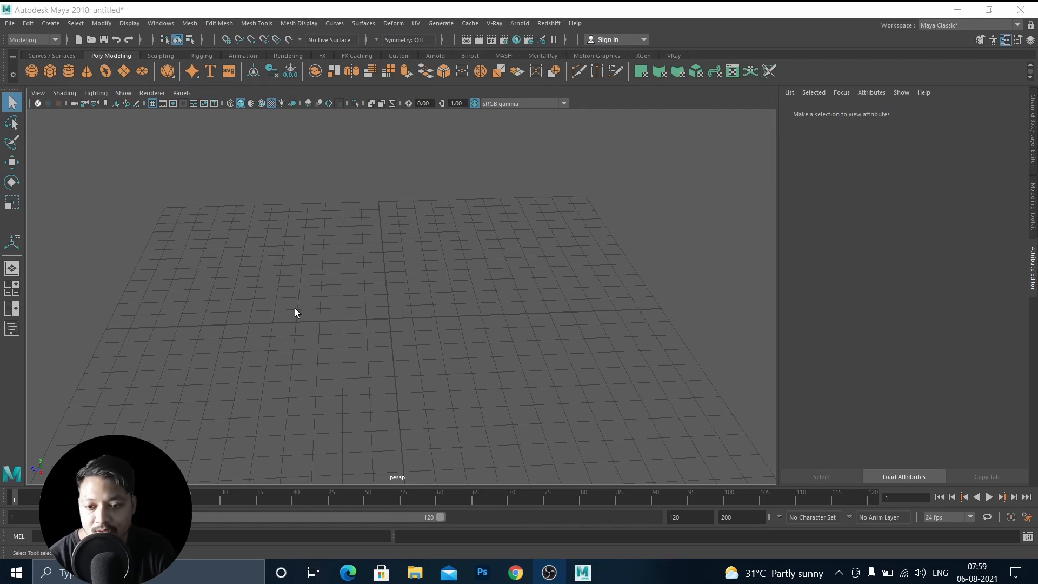
{"action": "left_click_drag", "start_coordinate": [324, 296], "coordinate": [344, 291], "text": "alt"}
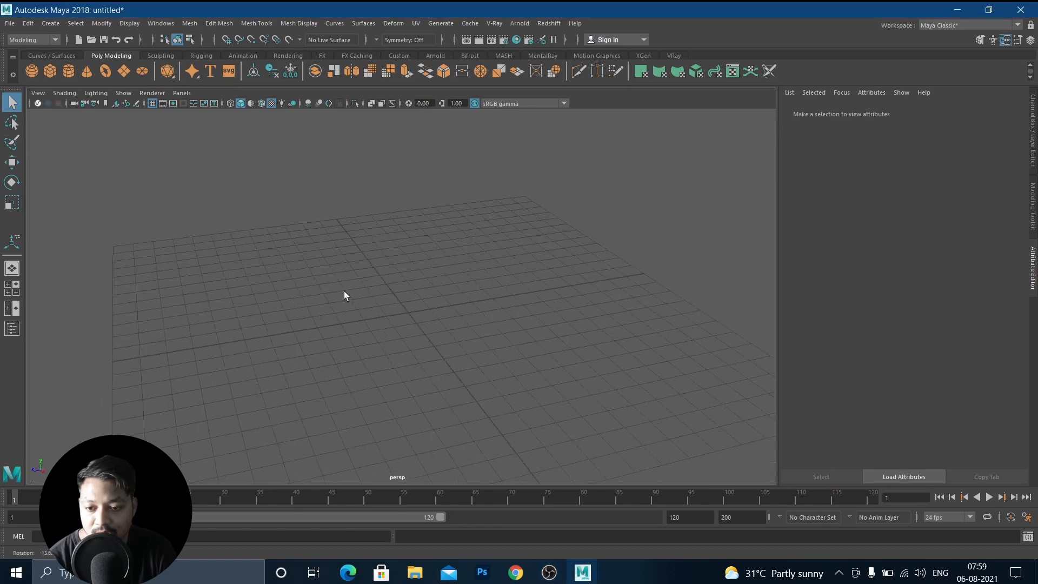
{"action": "left_click_drag", "start_coordinate": [435, 277], "coordinate": [361, 306], "text": "alt"}
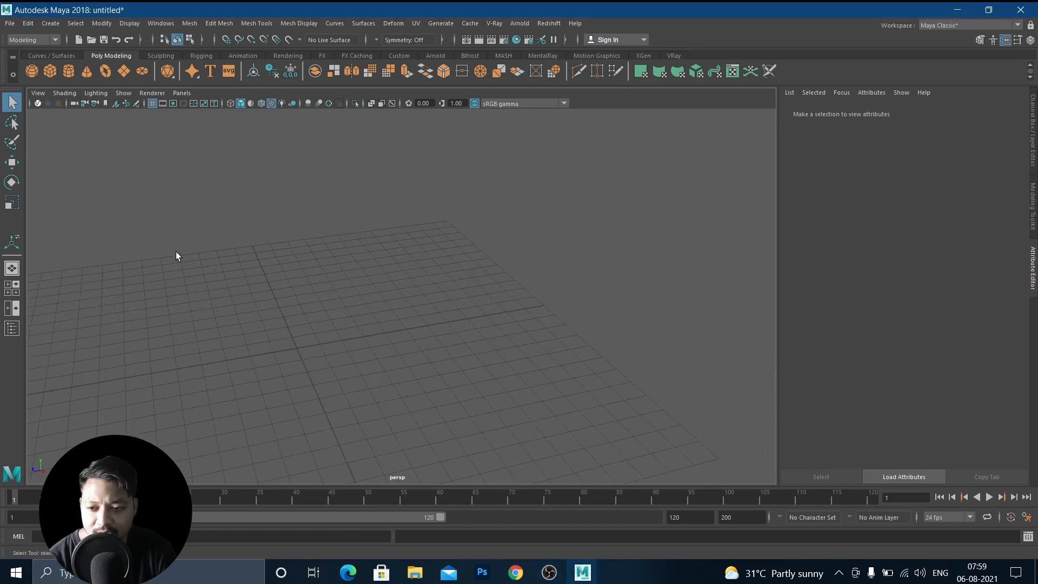
{"action": "left_click", "coordinate": [31, 70]}
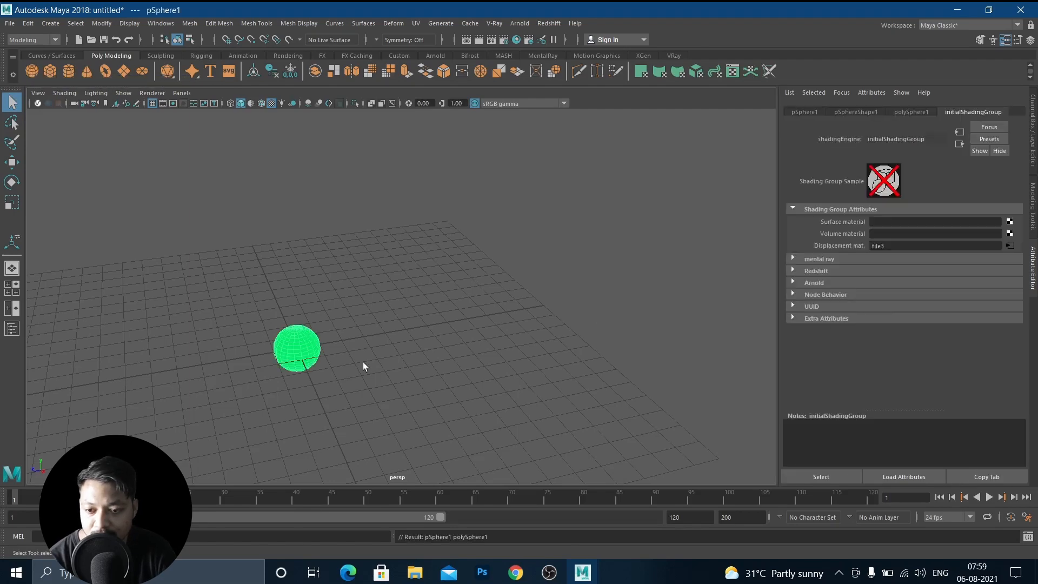
{"action": "key", "text": "f"}
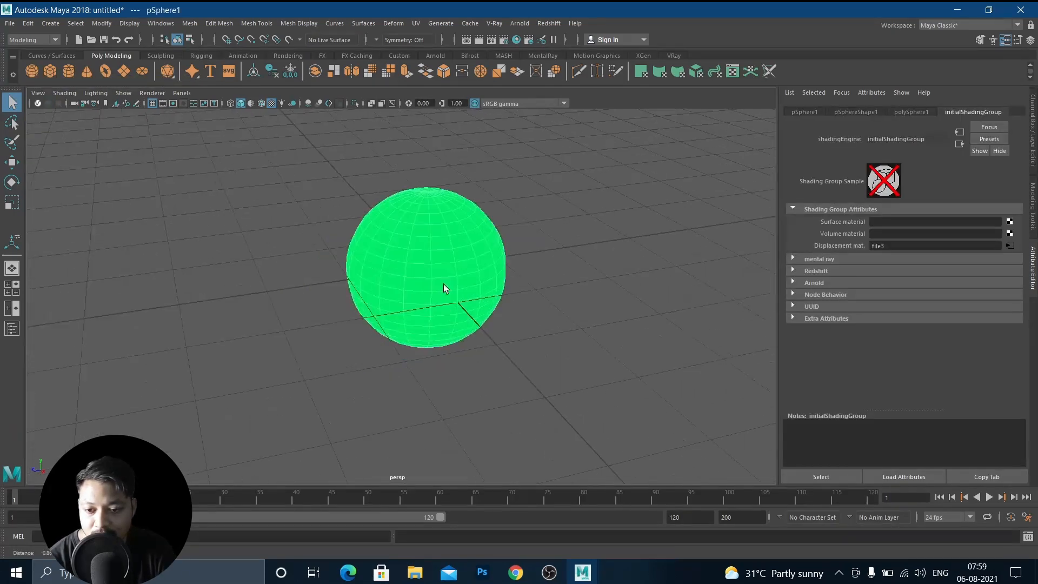
{"action": "left_click_drag", "start_coordinate": [601, 213], "coordinate": [442, 316]}
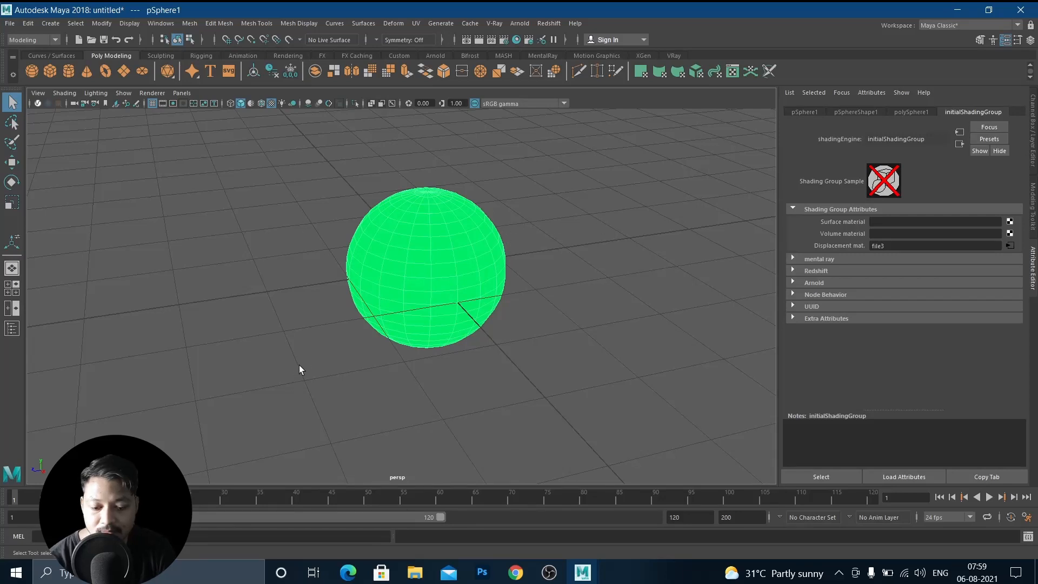
{"action": "key", "text": "Delete"}
Start a new scene without saving the current one.
{"action": "left_click", "coordinate": [10, 24]}
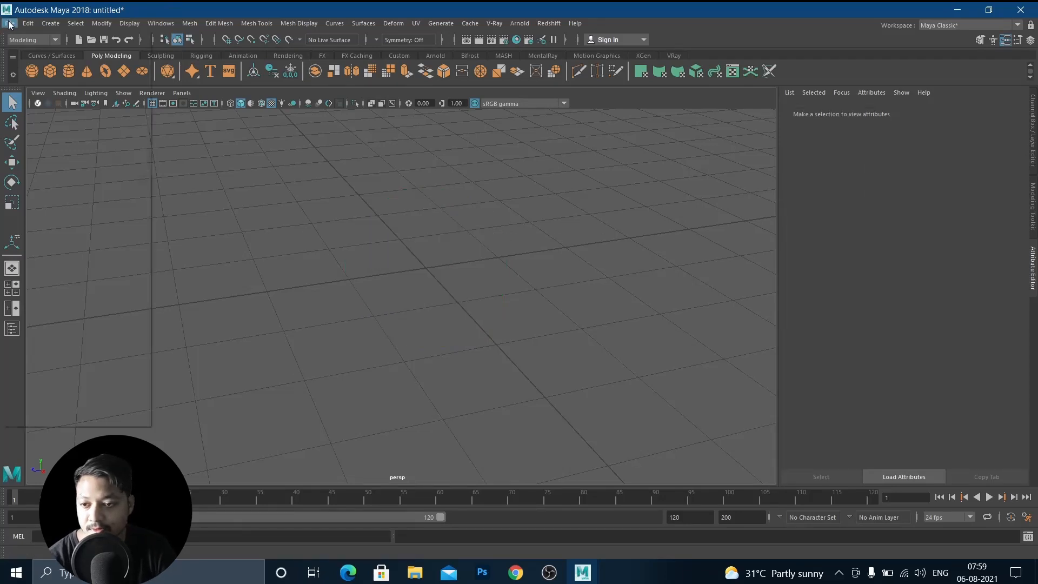
{"action": "left_click", "coordinate": [31, 43]}
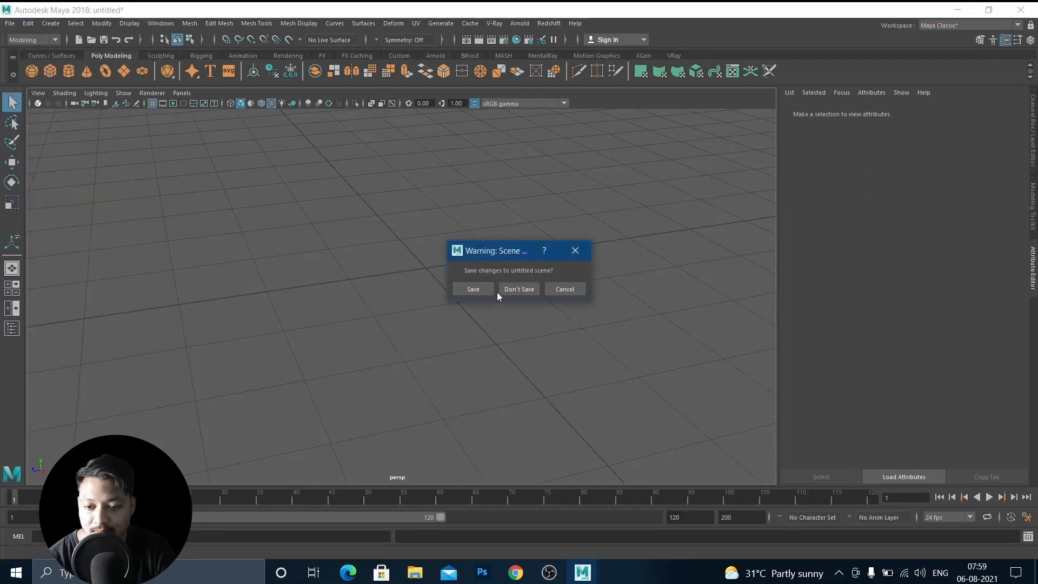
{"action": "left_click", "coordinate": [519, 287]}
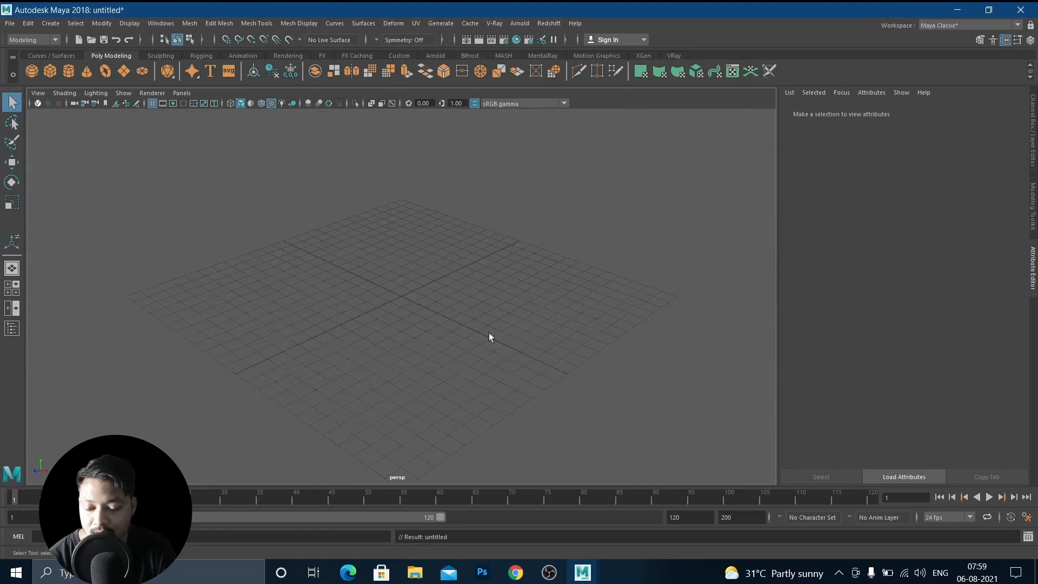
Create a polygon sphere and scale it uniformly with the Scale tool.
{"action": "left_click", "coordinate": [32, 70]}
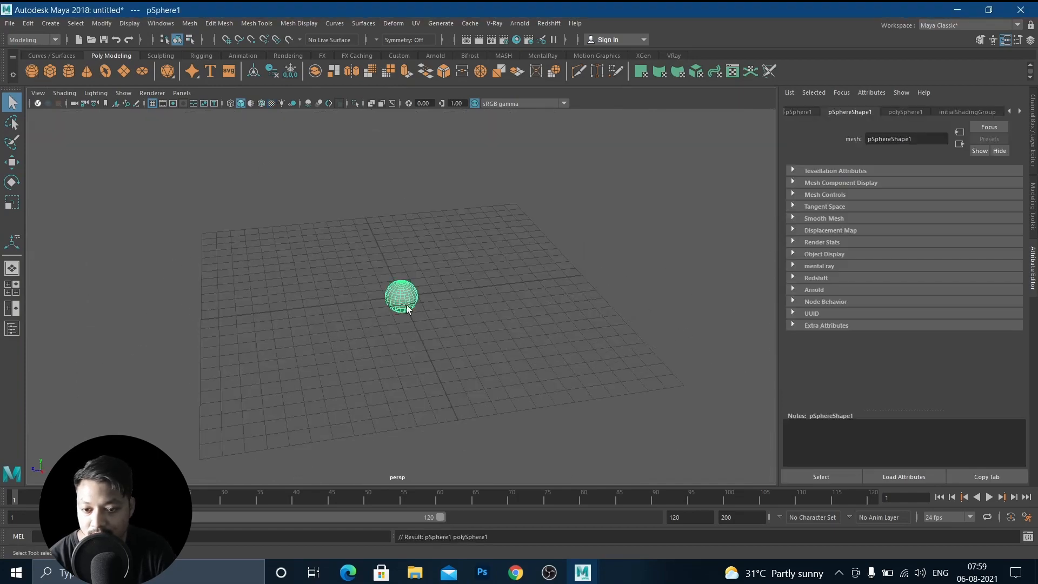
{"action": "scroll", "coordinate": [379, 303], "scroll_direction": "up", "scroll_amount": 10}
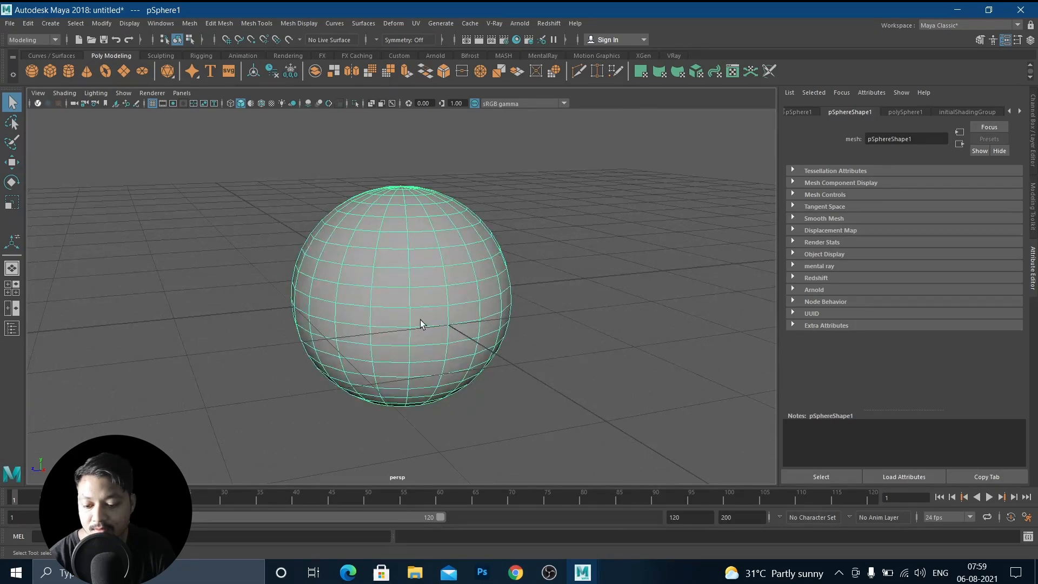
{"action": "key", "text": "r"}
{"action": "left_click_drag", "start_coordinate": [403, 297], "coordinate": [594, 306]}
{"action": "key", "text": "f"}
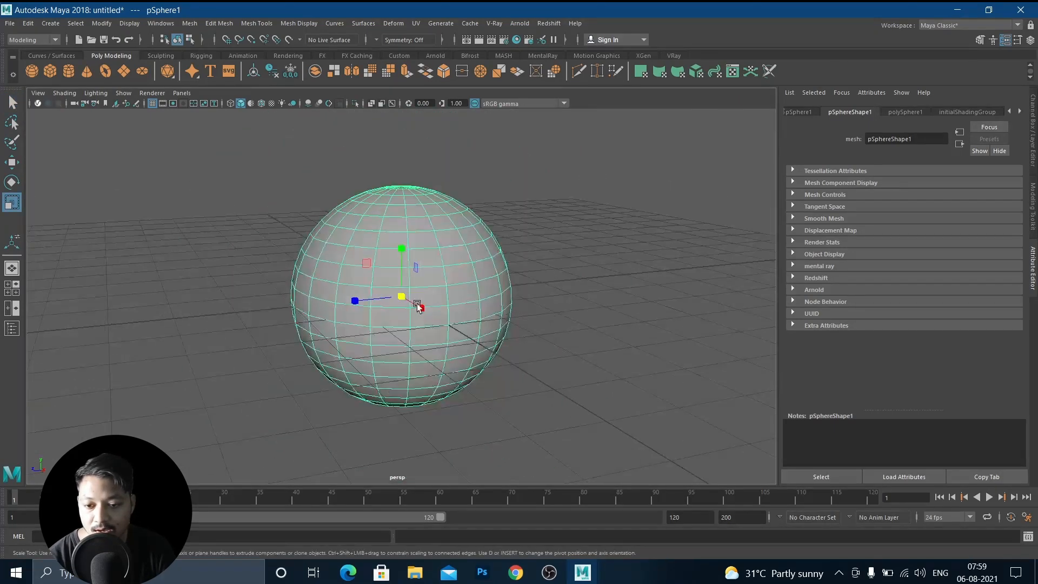
{"action": "middle_click_drag", "start_coordinate": [417, 303], "coordinate": [416, 332], "text": "alt"}
{"action": "left_click_drag", "start_coordinate": [402, 325], "coordinate": [567, 318]}
{"action": "scroll", "coordinate": [565, 317], "scroll_direction": "down", "scroll_amount": 5}
{"action": "left_click_drag", "start_coordinate": [445, 329], "coordinate": [494, 305], "text": "alt"}
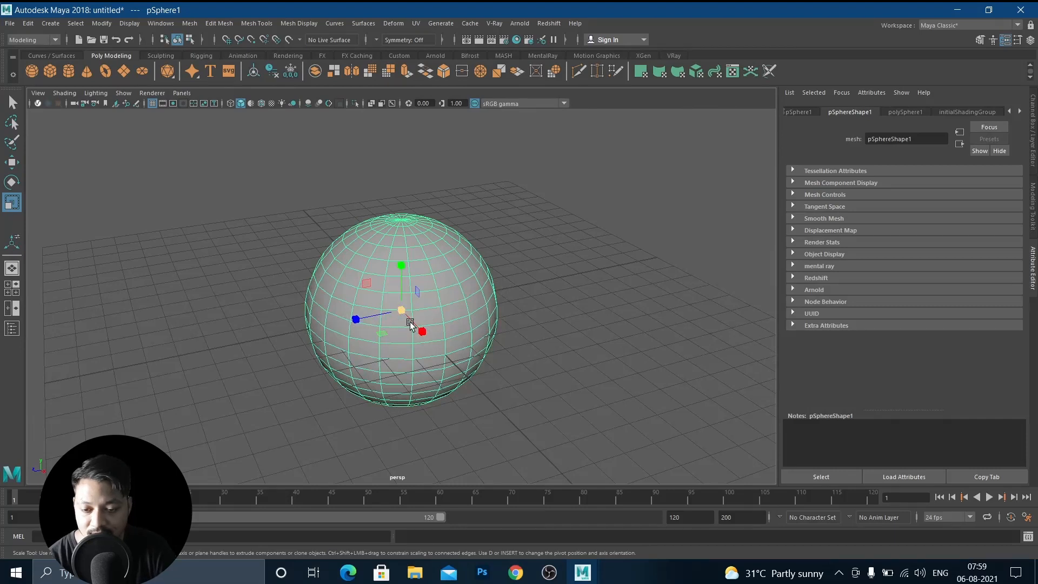
{"action": "left_click_drag", "start_coordinate": [400, 312], "coordinate": [408, 308]}
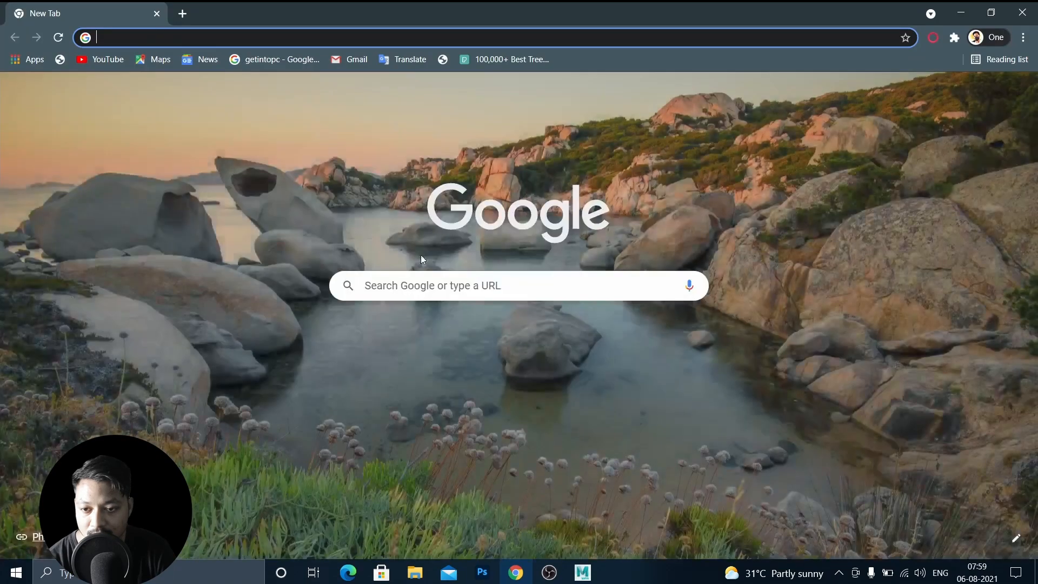
Switch to the web browser and search Google Images for rust images.
{"action": "left_click", "coordinate": [394, 283]}
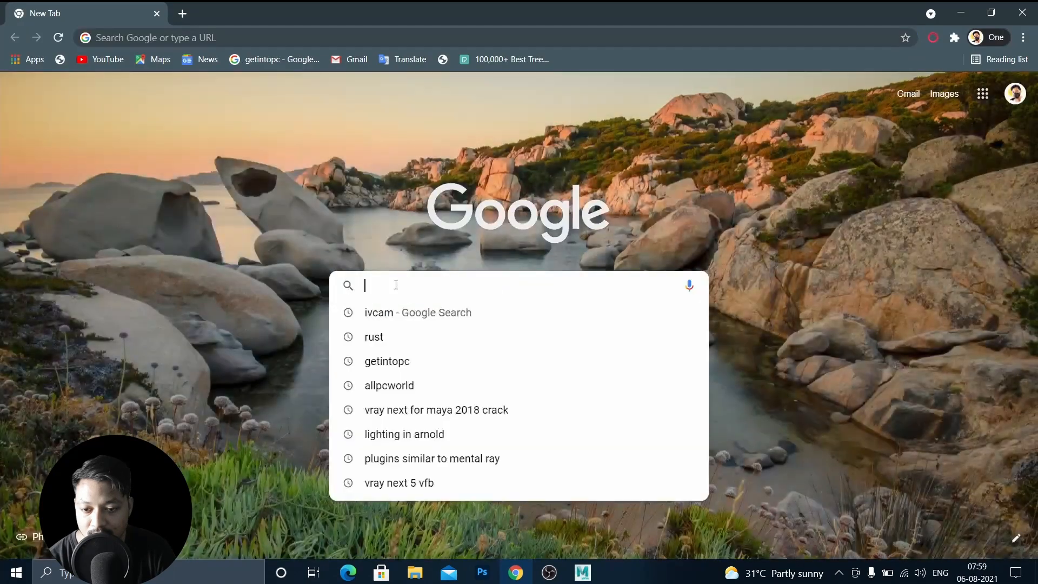
{"action": "type", "text": "rust "}
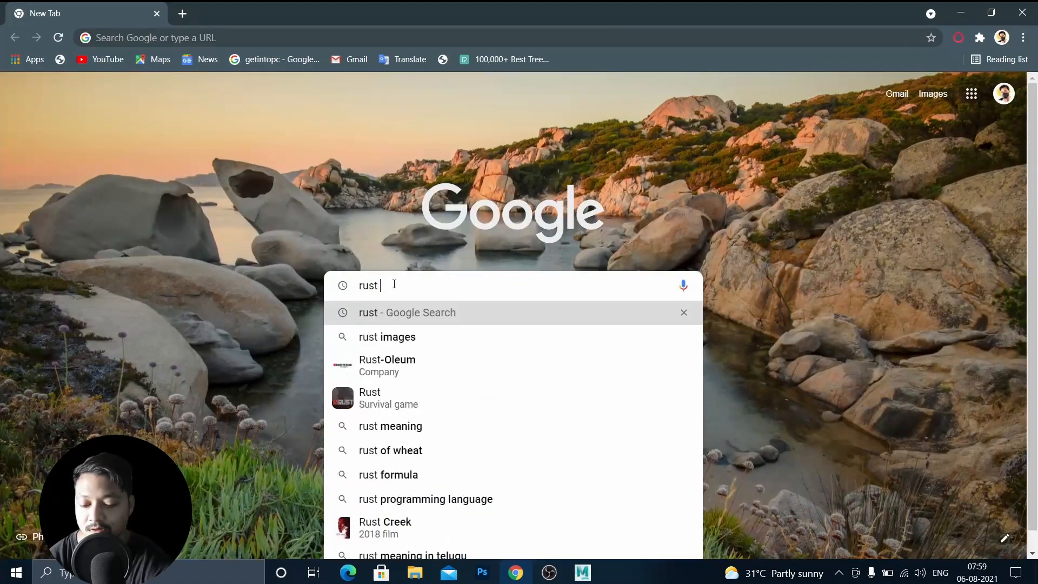
{"action": "type", "text": "images"}
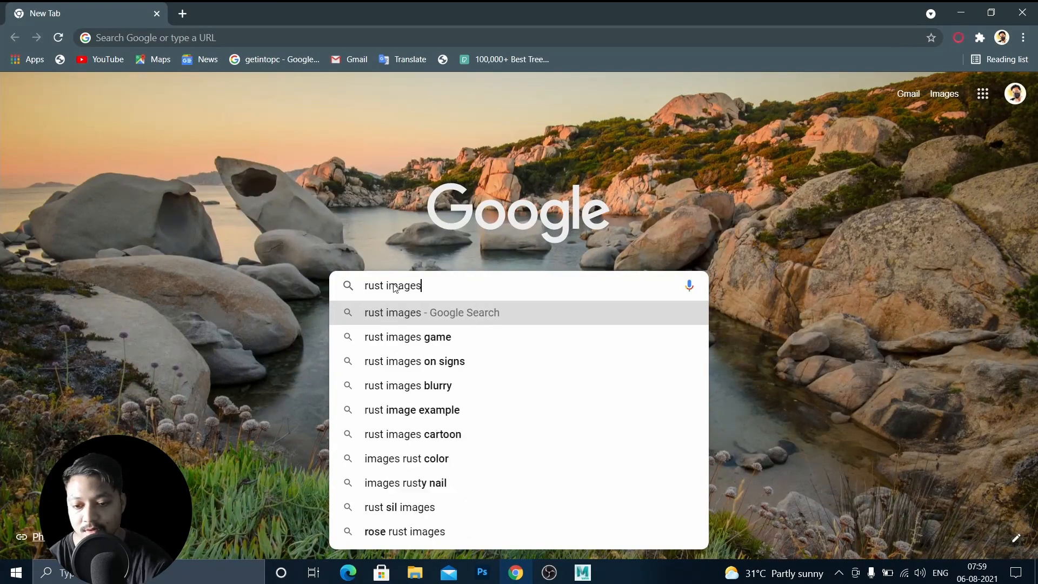
{"action": "key", "text": "Return"}
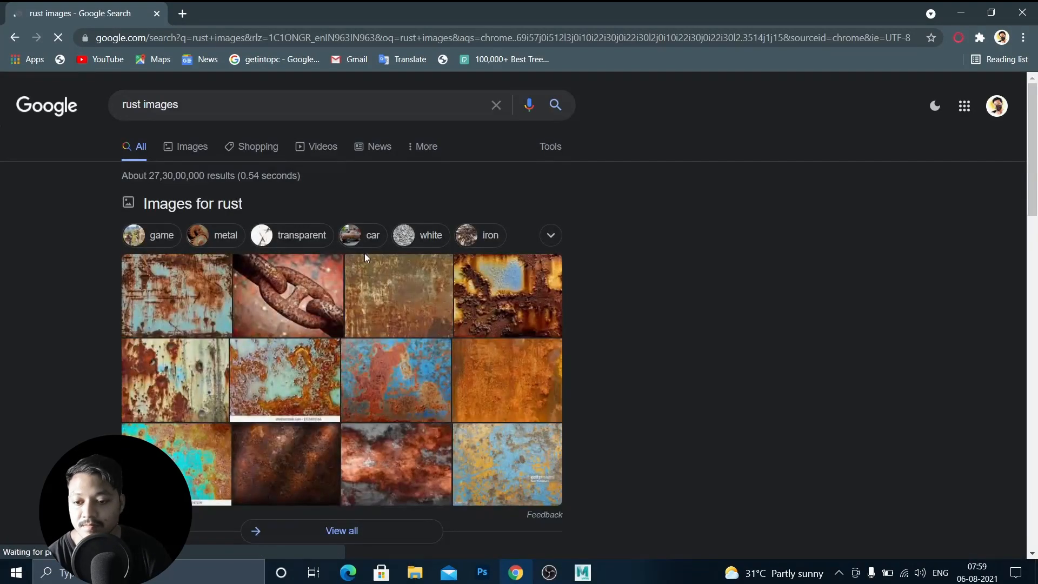
{"action": "left_click", "coordinate": [187, 154]}
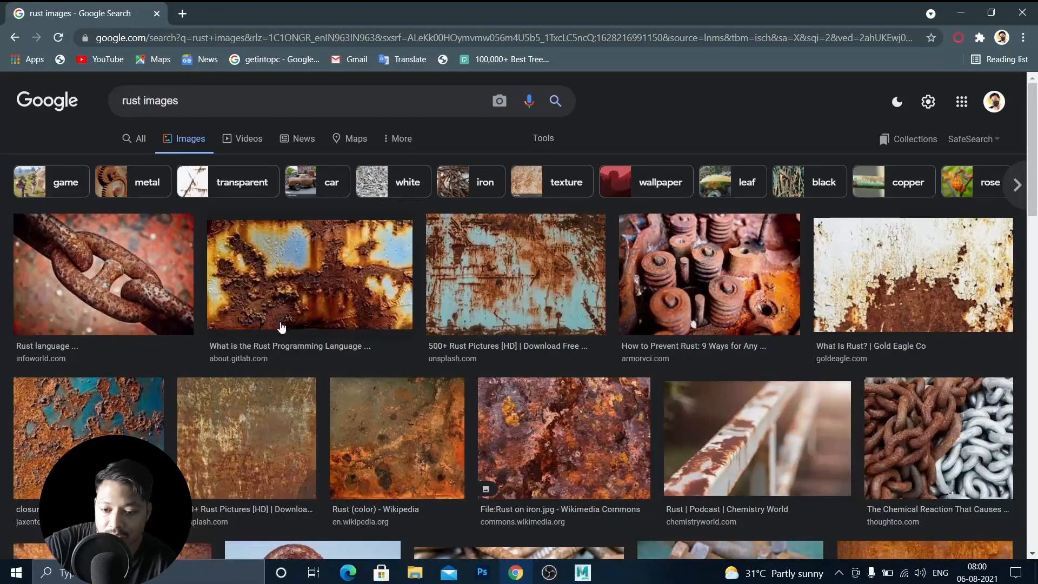
Save the second rust texture image as rust in the Downloads folder.
{"action": "left_click", "coordinate": [298, 266]}
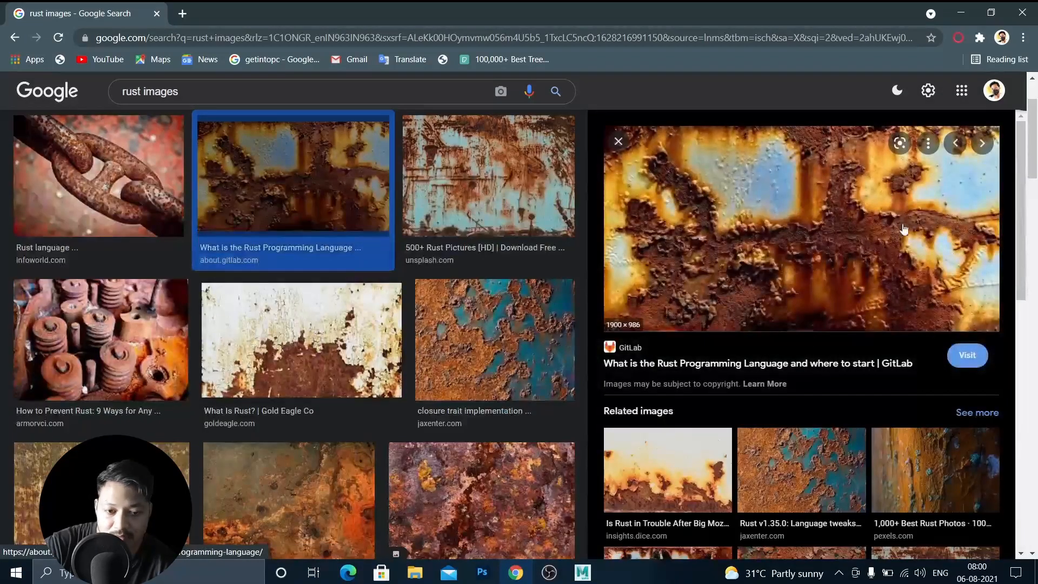
{"action": "right_click", "coordinate": [739, 212]}
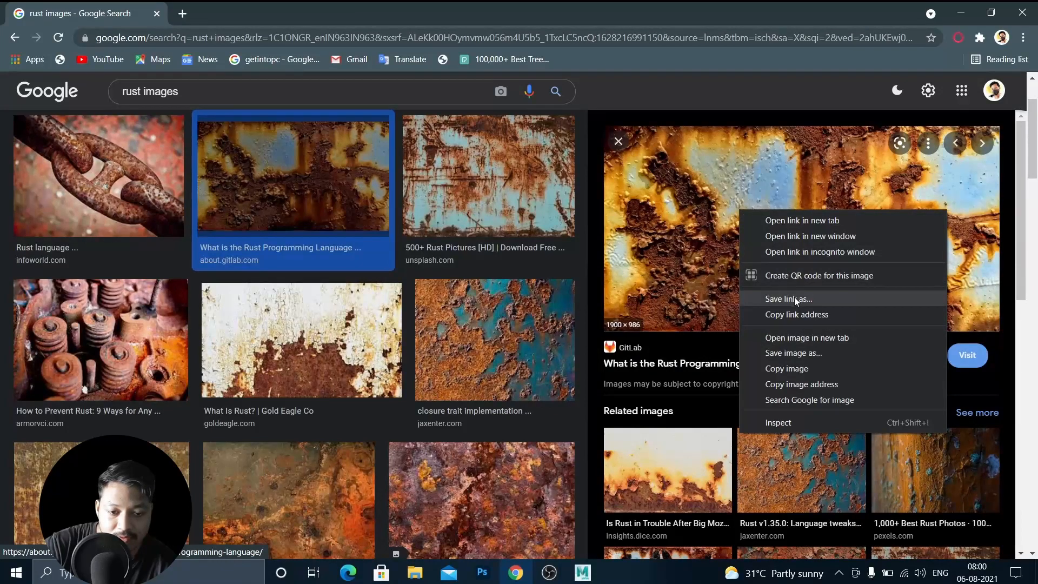
{"action": "left_click", "coordinate": [805, 354]}
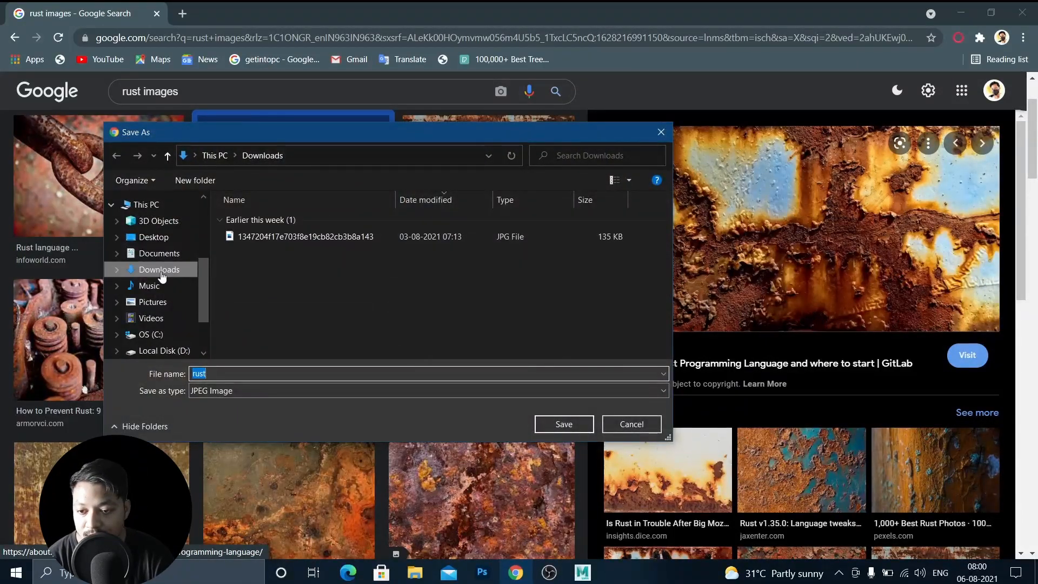
{"action": "left_click", "coordinate": [550, 417]}
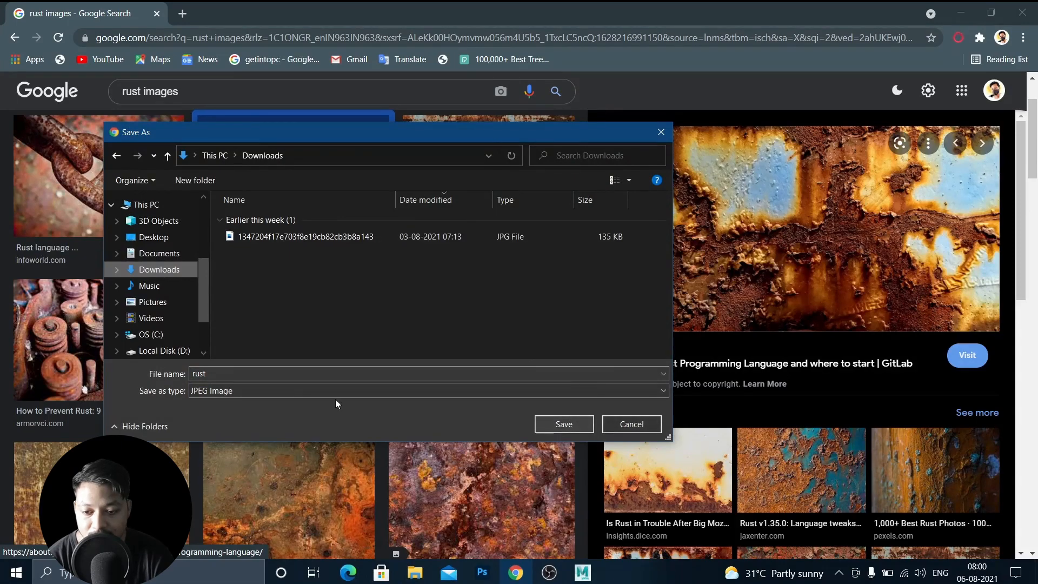
{"action": "left_click", "coordinate": [265, 390]}
{"action": "left_click", "coordinate": [281, 403]}
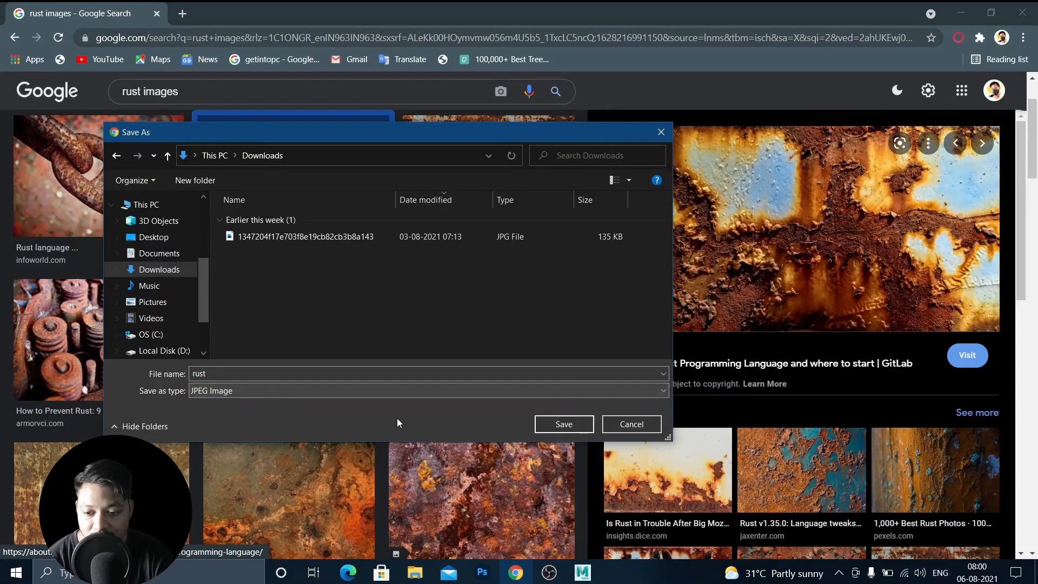
{"action": "left_click", "coordinate": [560, 427]}
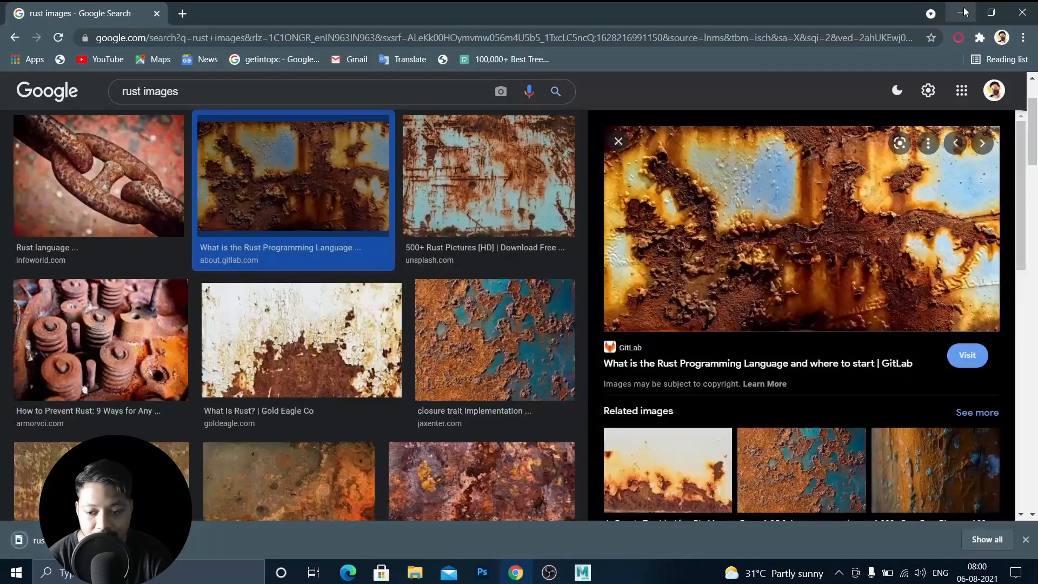
Return to Maya and assign a new Blinn material to the sphere.
{"action": "left_click", "coordinate": [960, 13]}
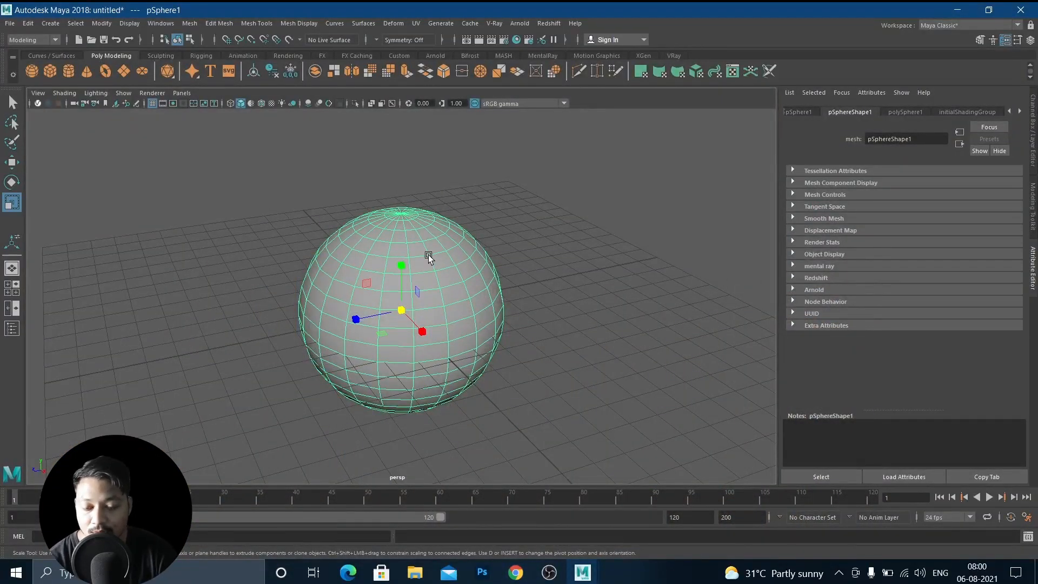
{"action": "right_click_drag", "start_coordinate": [428, 255], "coordinate": [420, 522]}
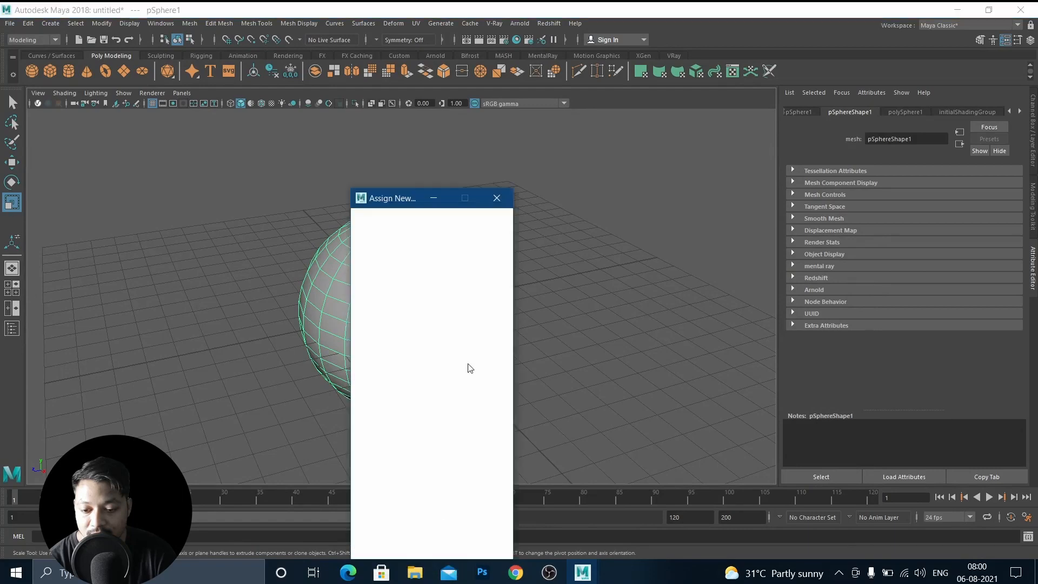
{"action": "left_click", "coordinate": [437, 251]}
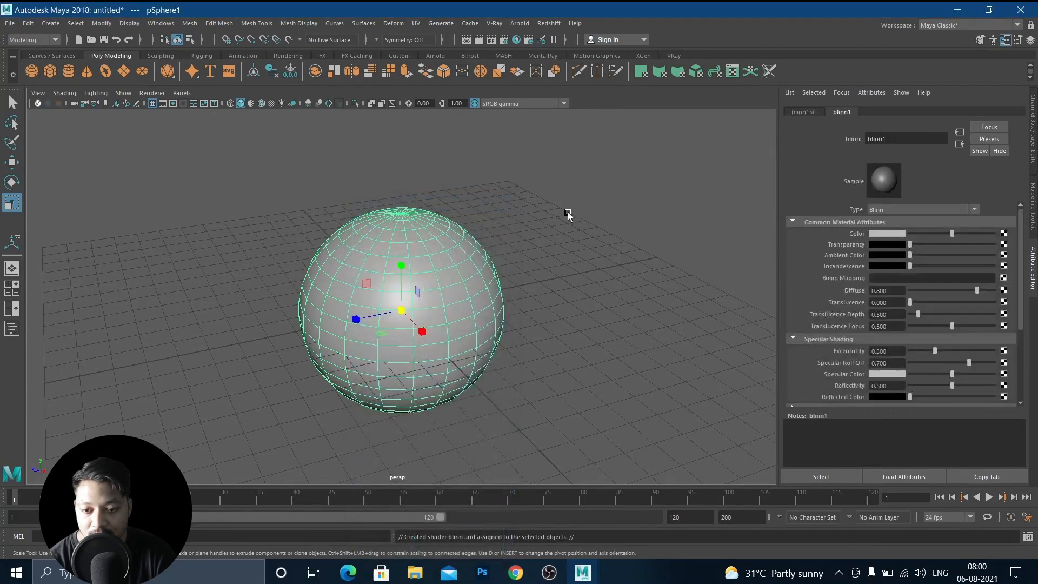
Map a File texture using rust.jpg from Downloads to the Blinn's Color, and turn on textured display.
{"action": "left_click", "coordinate": [1003, 235]}
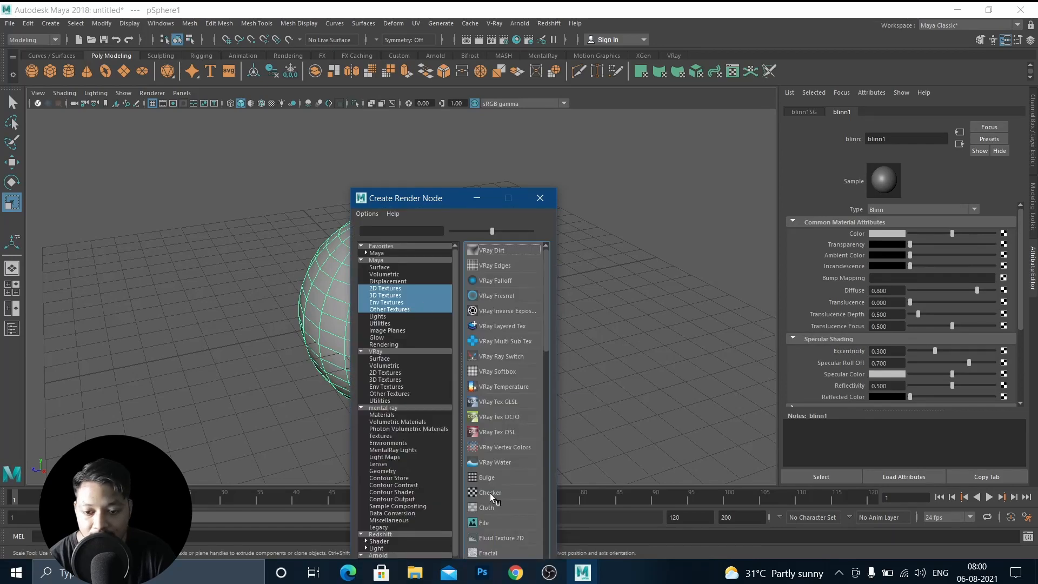
{"action": "left_click", "coordinate": [477, 524]}
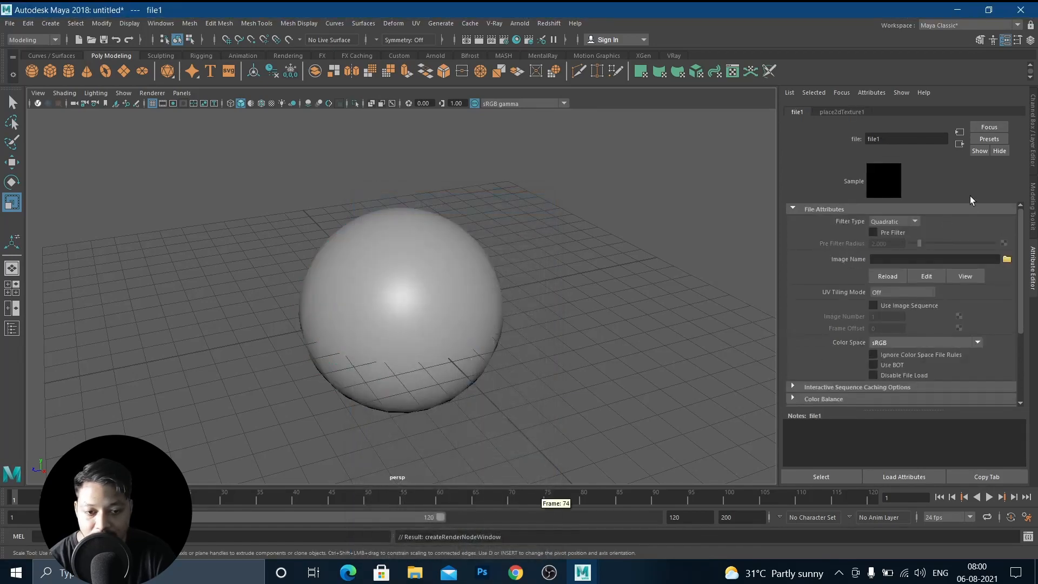
{"action": "left_click", "coordinate": [1006, 260]}
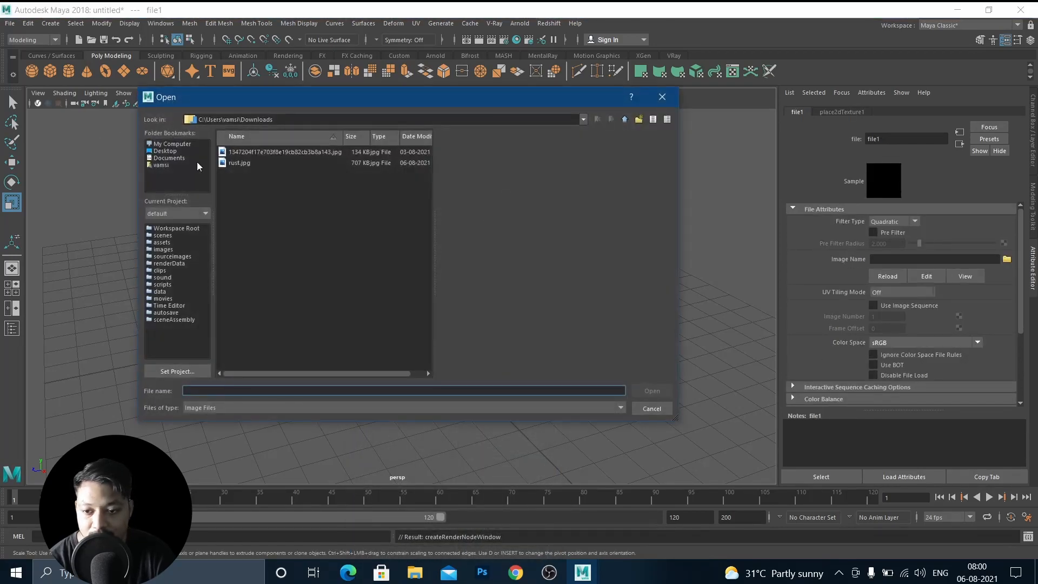
{"action": "left_click", "coordinate": [239, 163]}
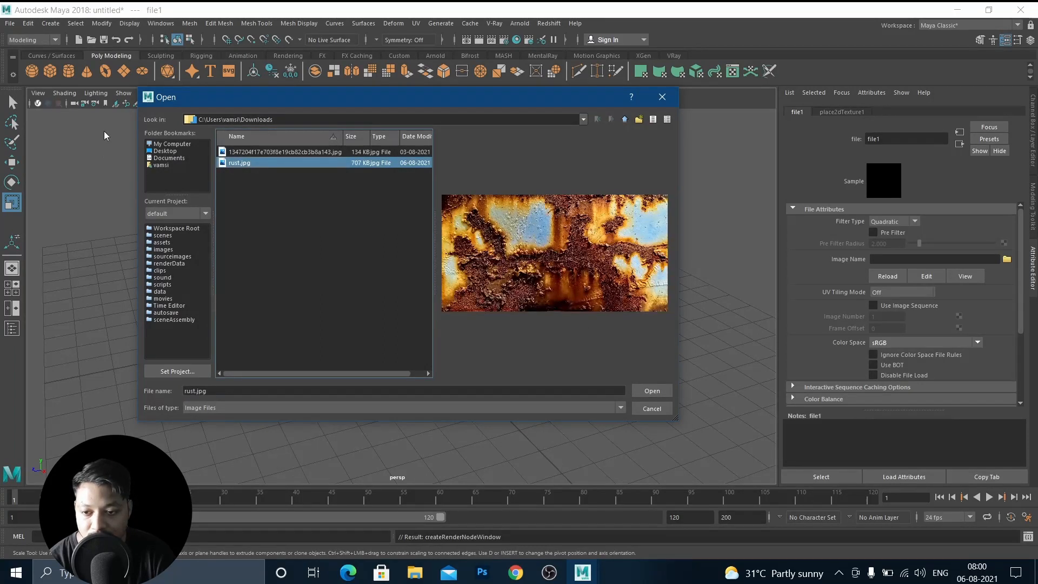
{"action": "left_click", "coordinate": [161, 165]}
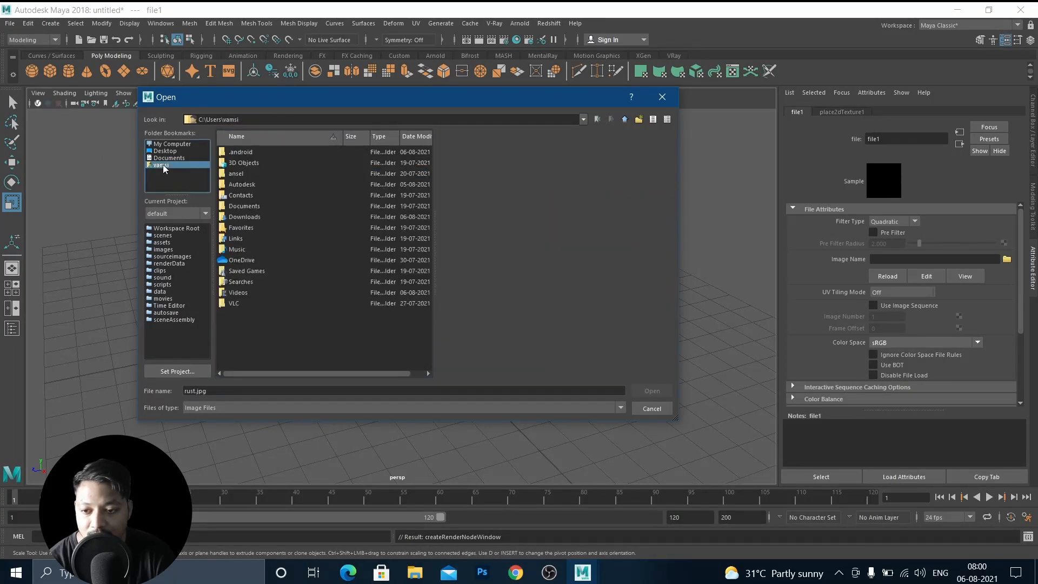
{"action": "double_click", "coordinate": [238, 217]}
{"action": "left_click", "coordinate": [234, 163]}
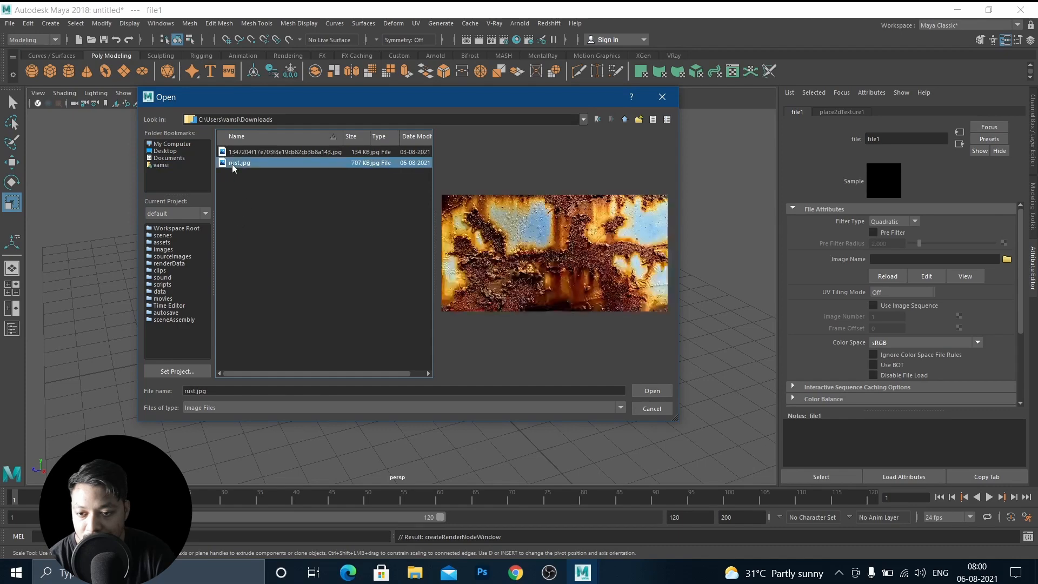
{"action": "left_click", "coordinate": [652, 390]}
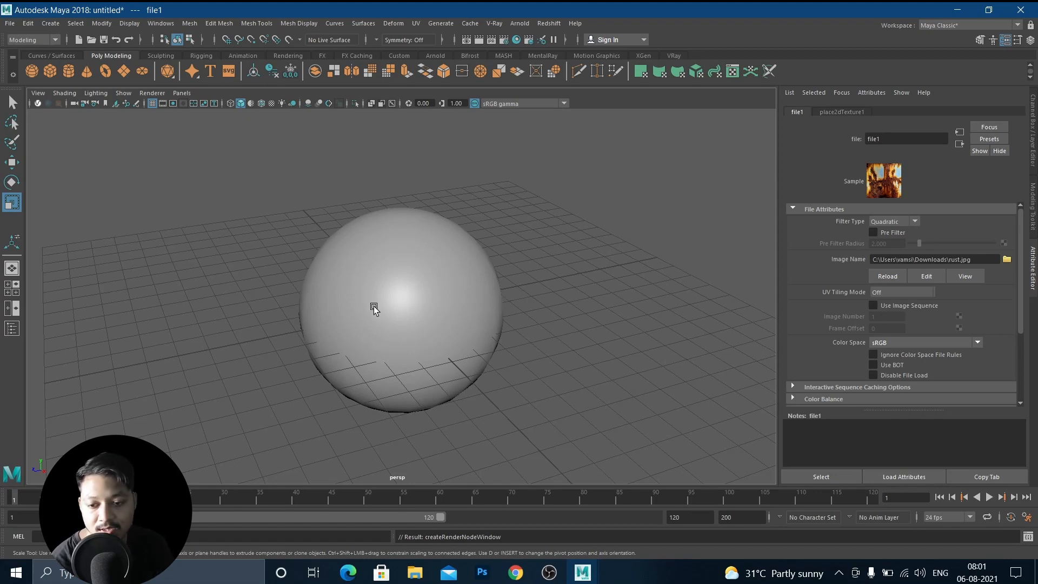
{"action": "key", "text": "6"}
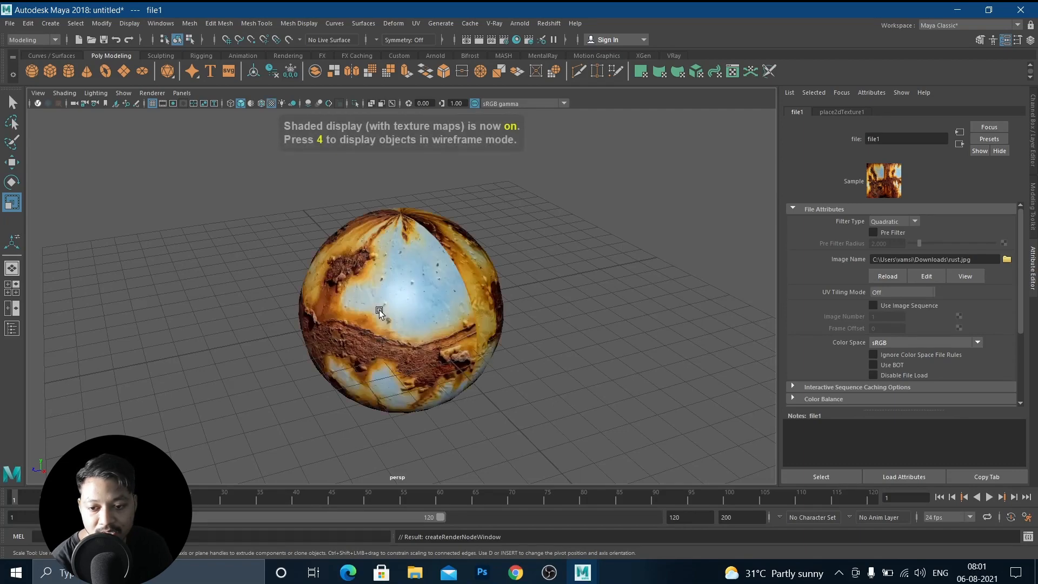
Inspect the textured sphere from several angles and distances.
{"action": "left_click_drag", "start_coordinate": [410, 299], "coordinate": [378, 270], "text": "alt"}
{"action": "scroll", "coordinate": [378, 270], "scroll_direction": "up", "scroll_amount": 8}
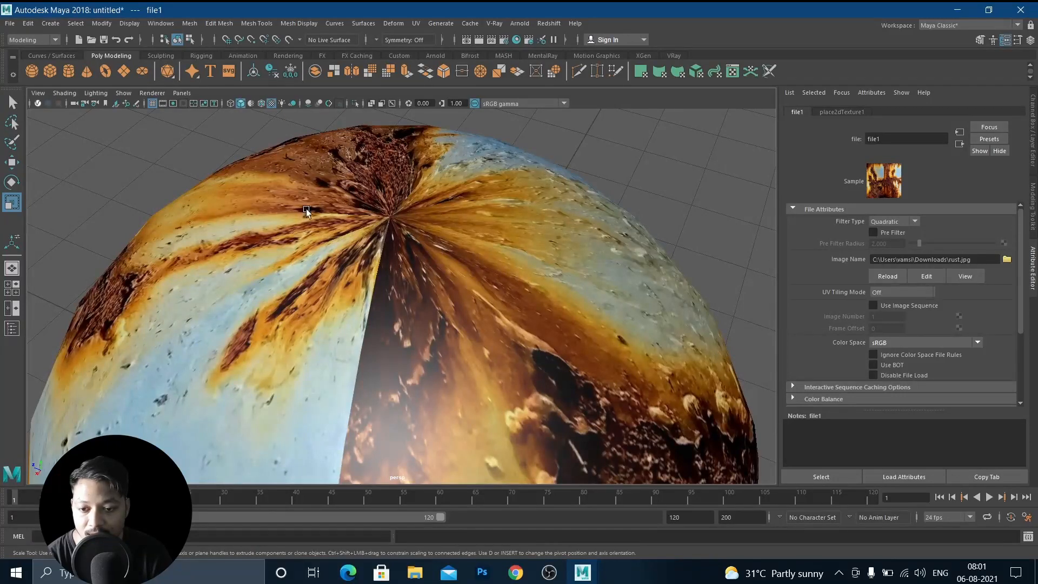
{"action": "scroll", "coordinate": [383, 390], "scroll_direction": "down", "scroll_amount": 6}
{"action": "left_click_drag", "start_coordinate": [422, 392], "coordinate": [433, 284], "text": "alt"}
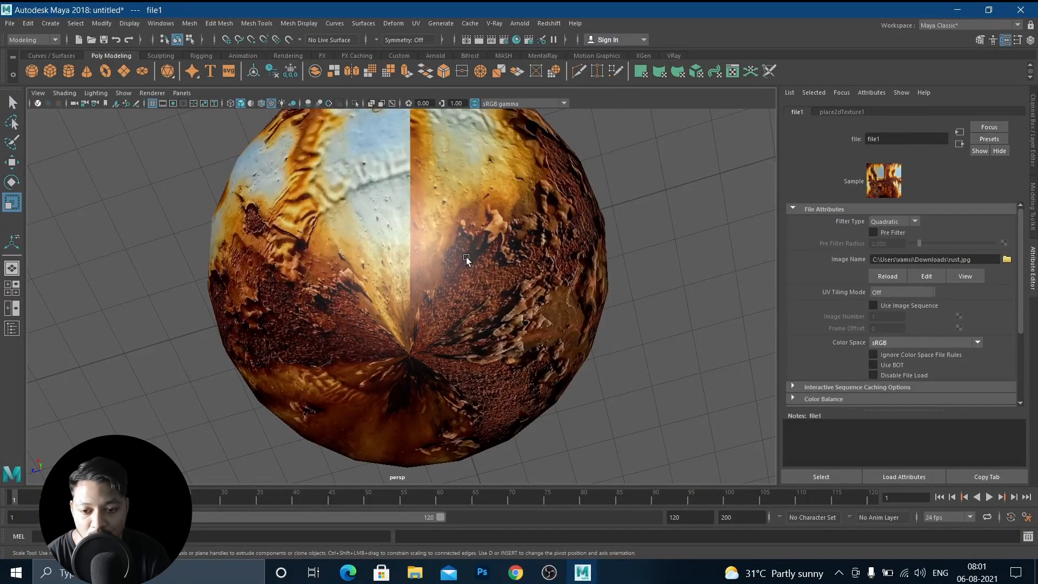
{"action": "left_click_drag", "start_coordinate": [456, 271], "coordinate": [483, 273], "text": "alt"}
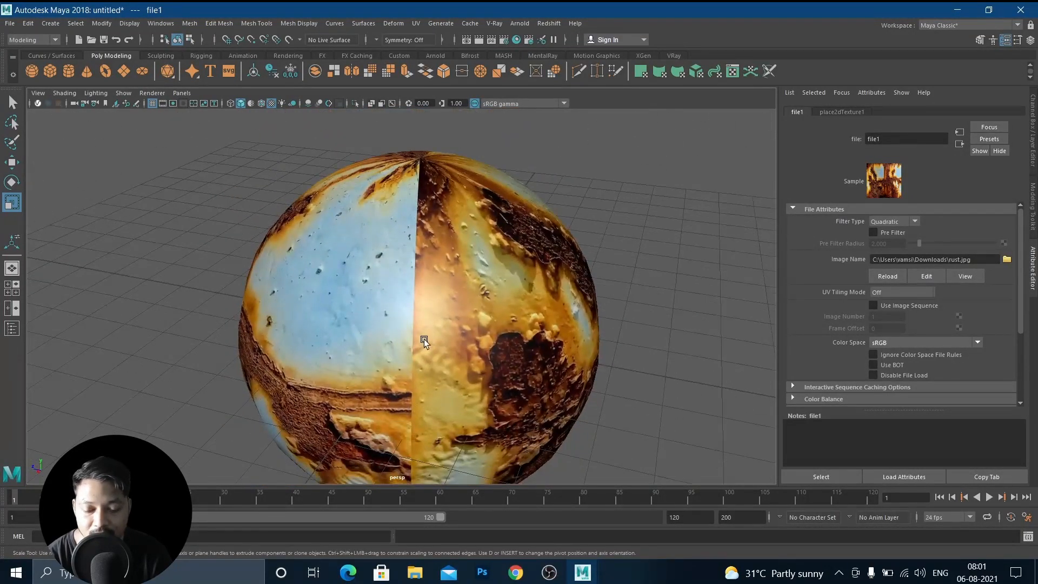
{"action": "scroll", "coordinate": [436, 331], "scroll_direction": "down", "scroll_amount": 4}
{"action": "left_click_drag", "start_coordinate": [437, 331], "coordinate": [487, 336], "text": "alt"}
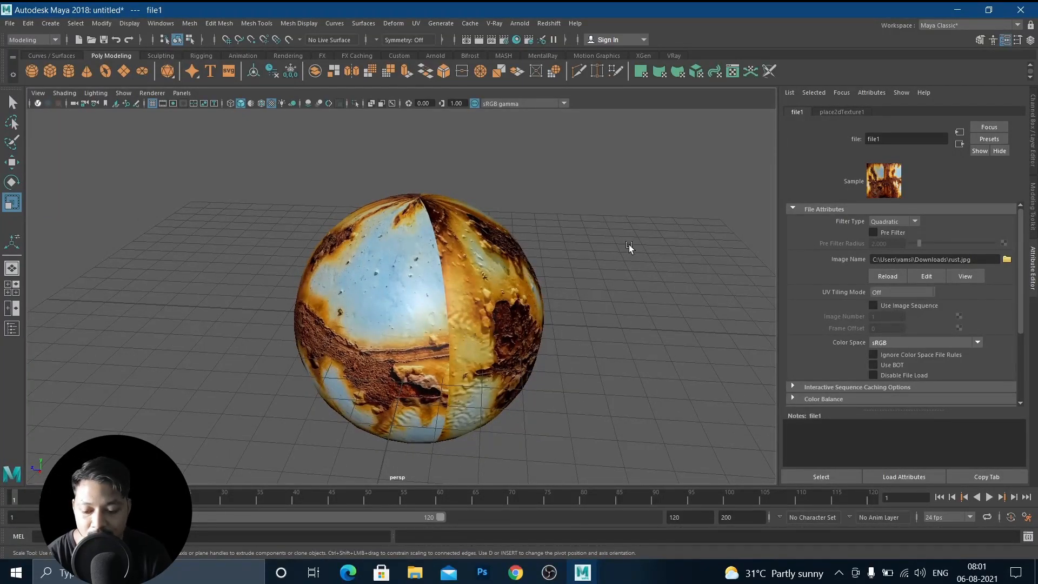
Apply a Spherical Map UV projection to the sphere.
{"action": "left_click", "coordinate": [420, 260]}
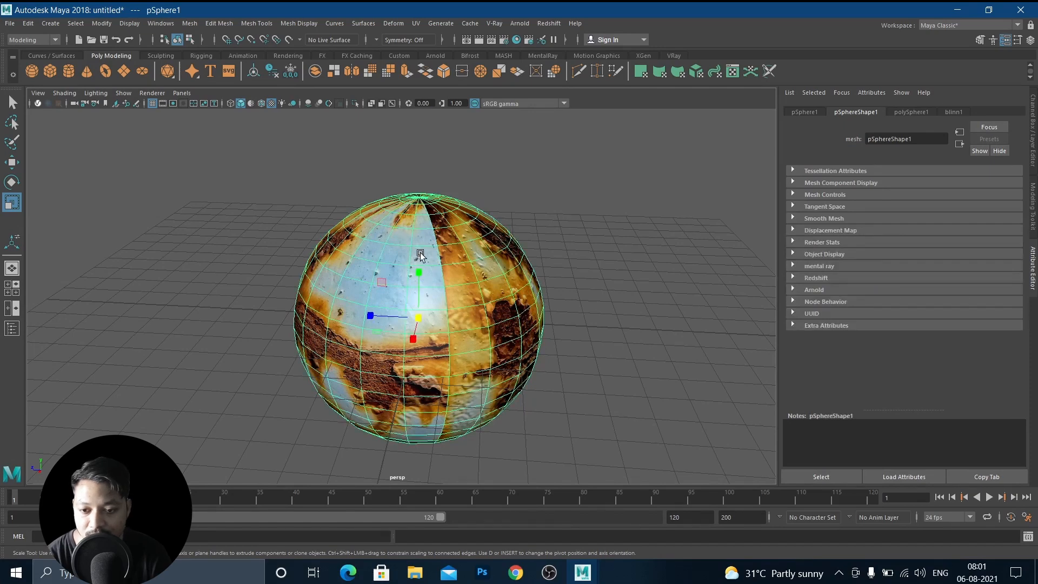
{"action": "left_click_drag", "start_coordinate": [421, 254], "coordinate": [424, 269], "text": "alt"}
{"action": "scroll", "coordinate": [416, 254], "scroll_direction": "up", "scroll_amount": 3}
{"action": "left_click", "coordinate": [700, 226]}
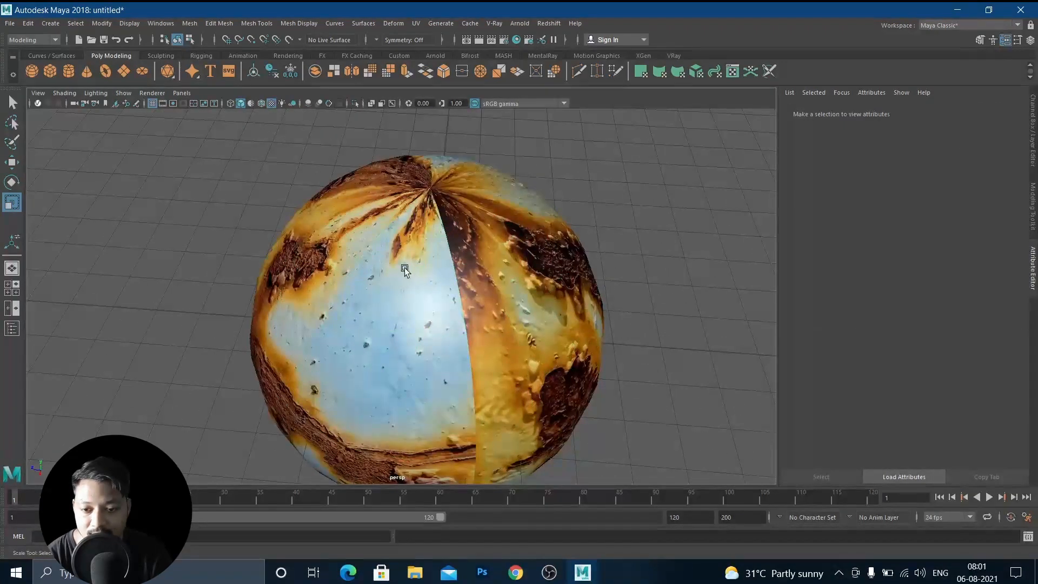
{"action": "left_click", "coordinate": [395, 229]}
{"action": "right_click", "coordinate": [412, 215], "text": "shift"}
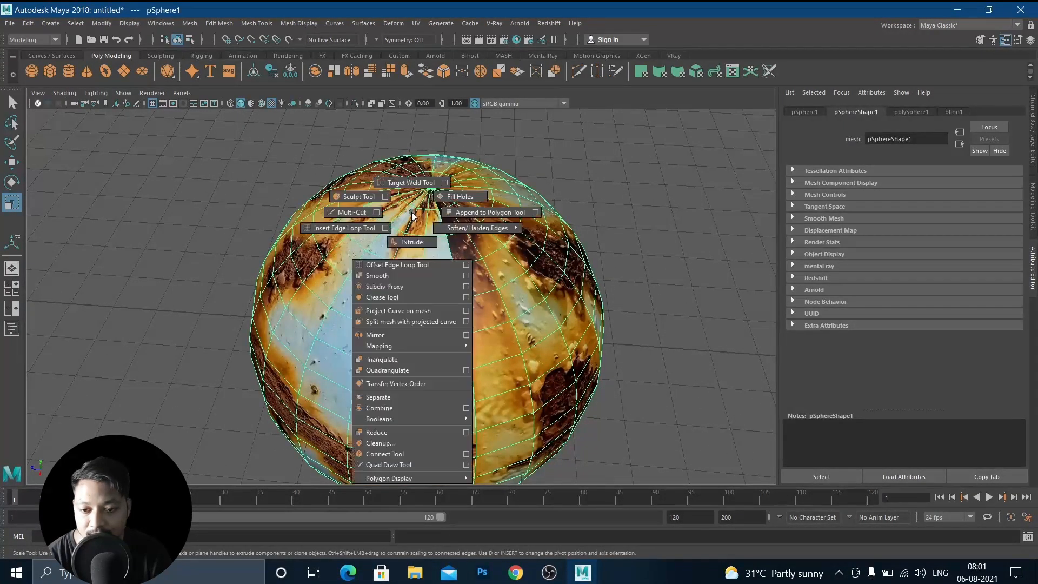
{"action": "mouse_move", "coordinate": [401, 346]}
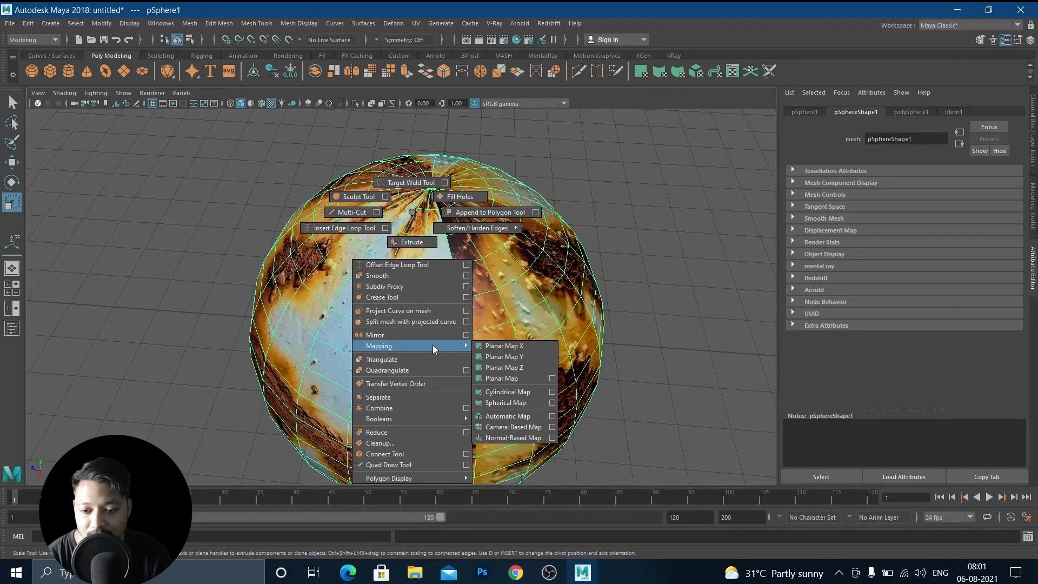
{"action": "left_click", "coordinate": [510, 404]}
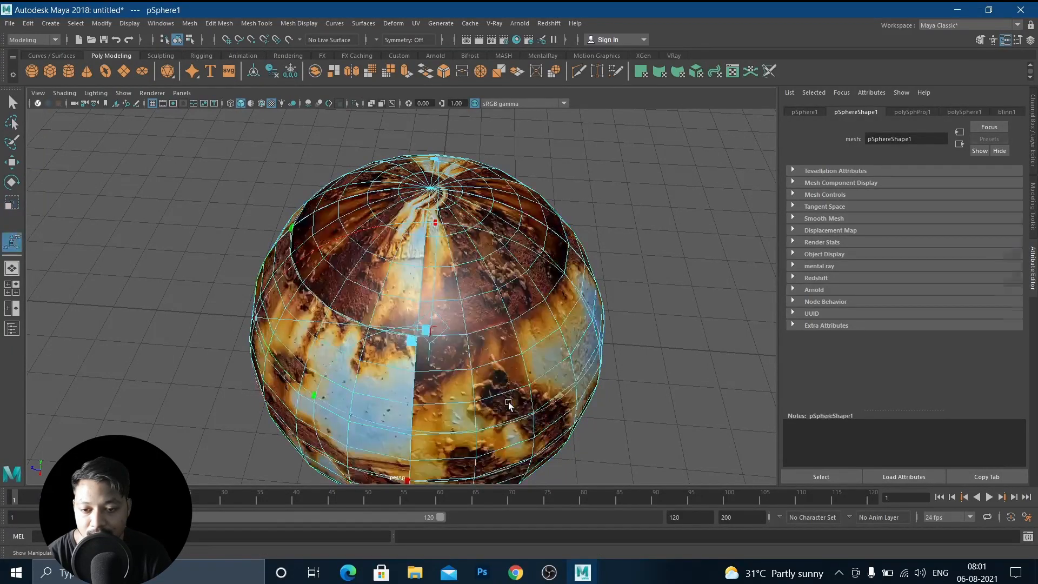
Inspect the spherically mapped texture up close around the sphere, and open the Blinn material's attributes.
{"action": "left_click", "coordinate": [645, 246]}
{"action": "right_click_drag", "start_coordinate": [415, 253], "coordinate": [469, 238]}
{"action": "left_click", "coordinate": [644, 225]}
{"action": "left_click_drag", "start_coordinate": [431, 279], "coordinate": [357, 303], "text": "alt"}
{"action": "scroll", "coordinate": [427, 311], "scroll_direction": "up", "scroll_amount": 5}
{"action": "scroll", "coordinate": [362, 291], "scroll_direction": "up", "scroll_amount": 5}
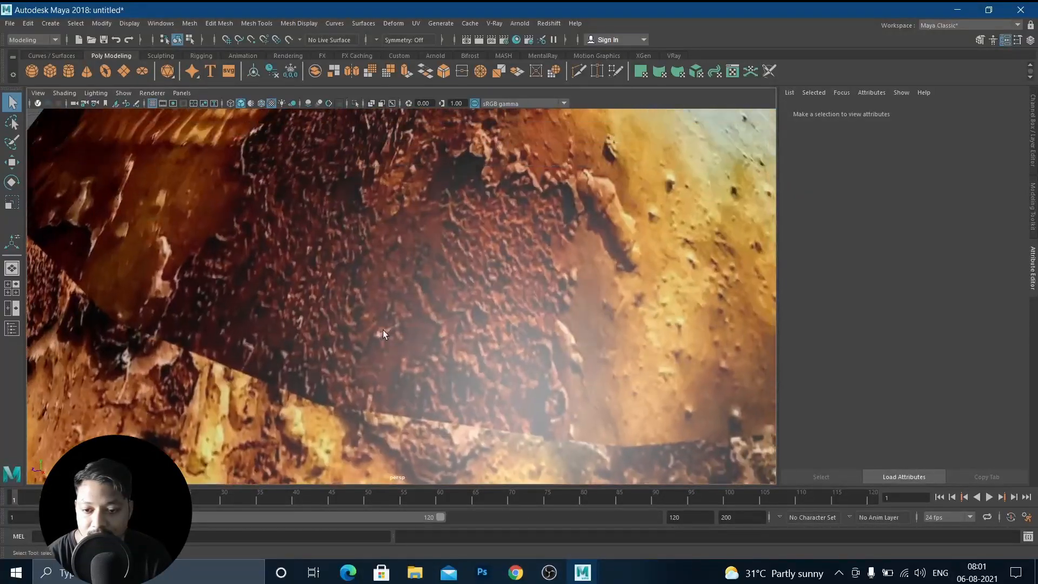
{"action": "scroll", "coordinate": [332, 275], "scroll_direction": "up", "scroll_amount": 3}
{"action": "scroll", "coordinate": [332, 273], "scroll_direction": "down", "scroll_amount": 8}
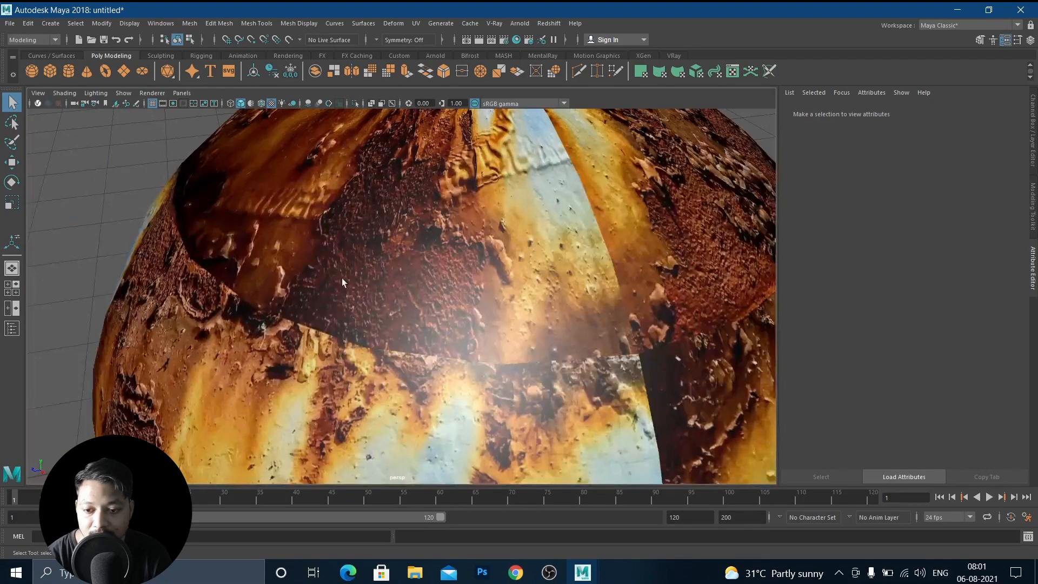
{"action": "left_click_drag", "start_coordinate": [408, 284], "coordinate": [359, 374], "text": "alt"}
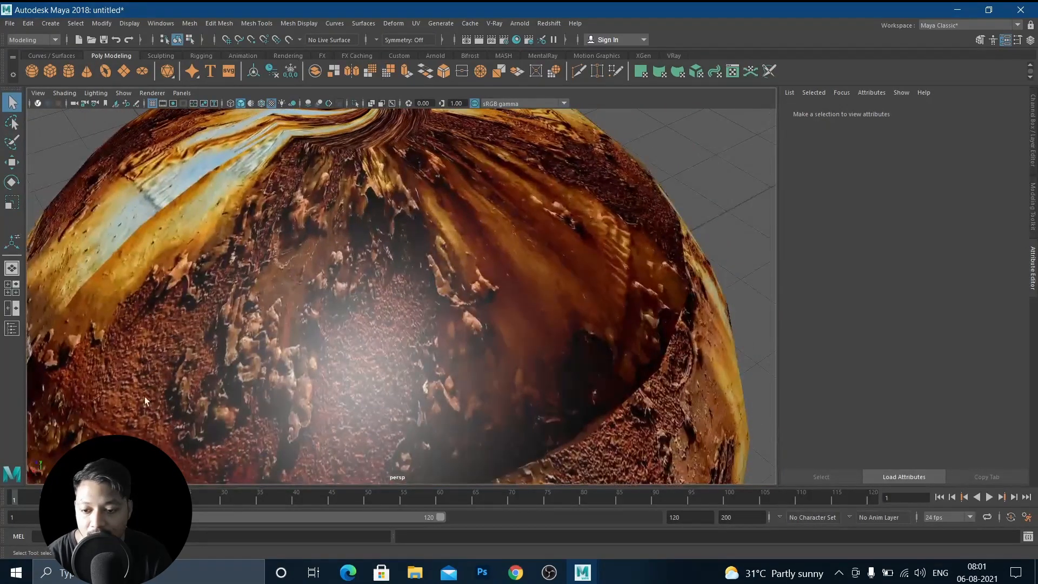
{"action": "left_click_drag", "start_coordinate": [371, 427], "coordinate": [329, 336], "text": "alt"}
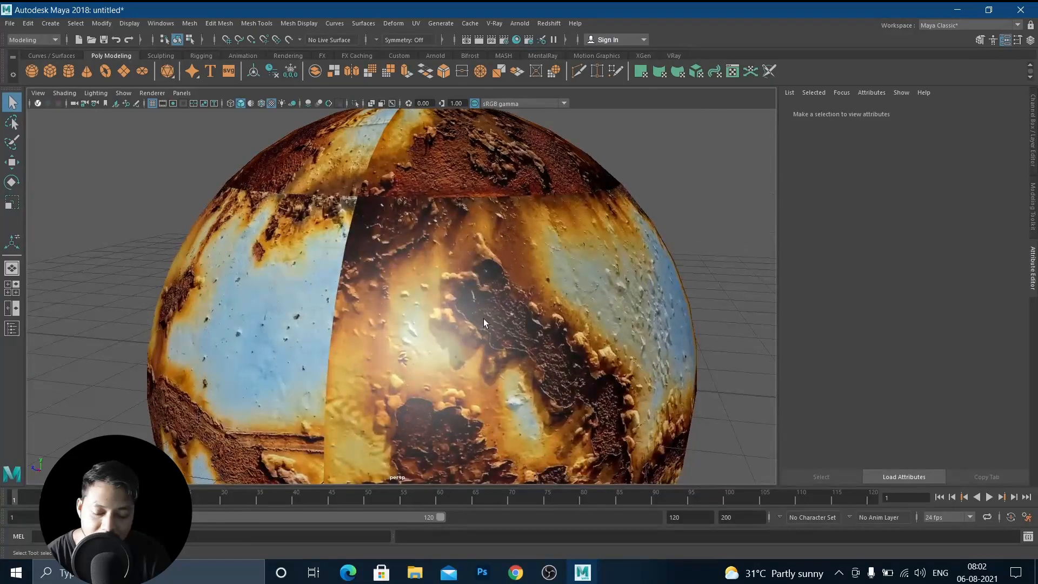
{"action": "middle_click_drag", "start_coordinate": [525, 329], "coordinate": [453, 308], "text": "alt"}
{"action": "scroll", "coordinate": [473, 320], "scroll_direction": "up", "scroll_amount": 5}
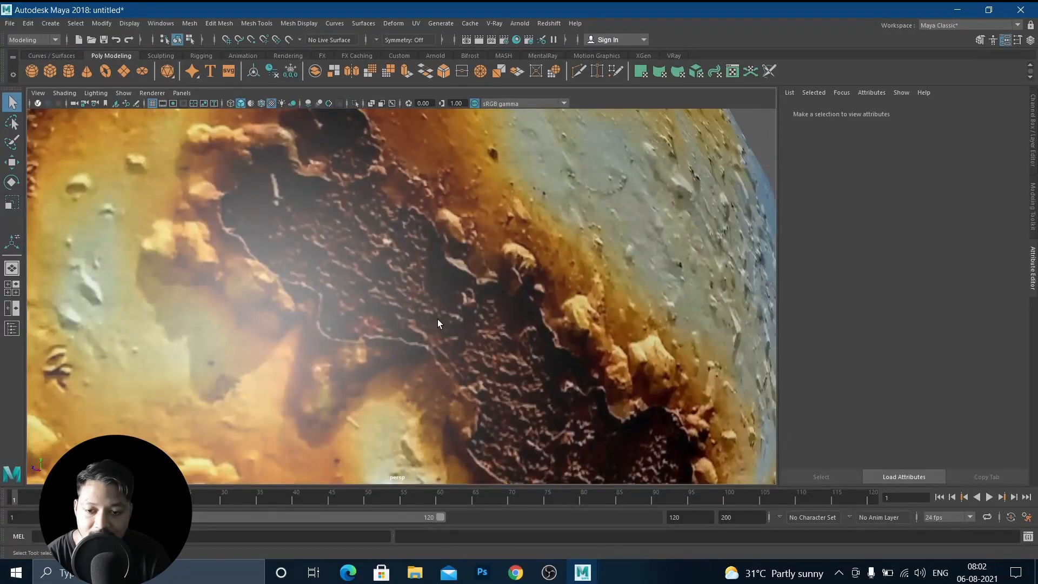
{"action": "left_click_drag", "start_coordinate": [438, 320], "coordinate": [360, 318], "text": "alt"}
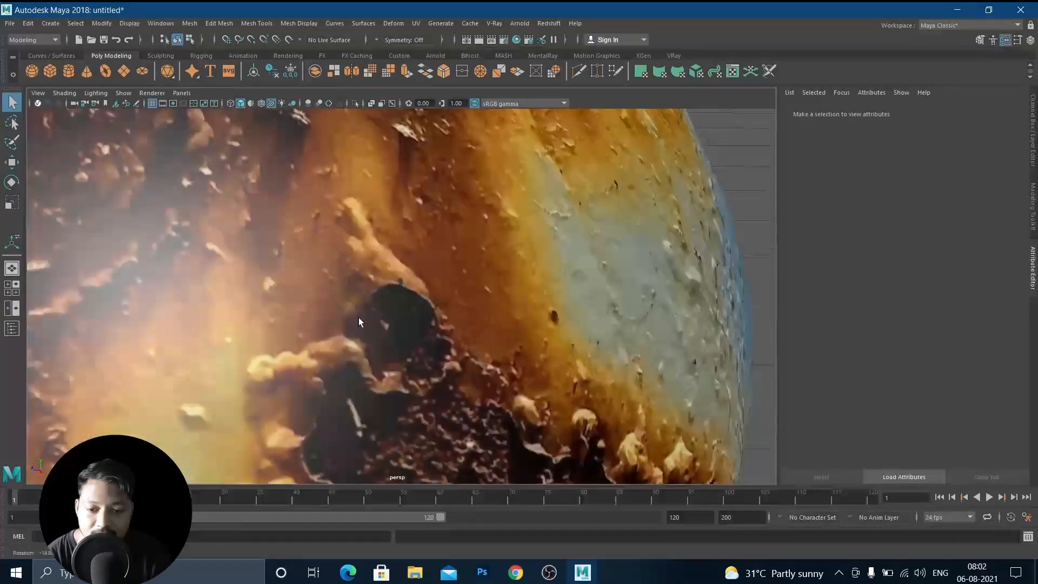
{"action": "scroll", "coordinate": [399, 319], "scroll_direction": "up", "scroll_amount": 6}
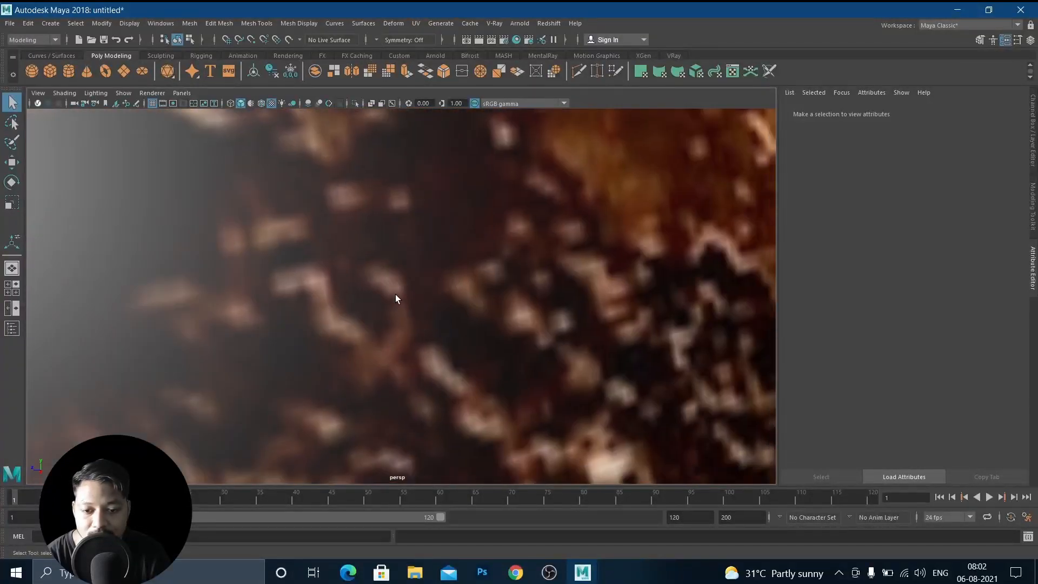
{"action": "scroll", "coordinate": [395, 294], "scroll_direction": "down", "scroll_amount": 5}
{"action": "scroll", "coordinate": [440, 328], "scroll_direction": "down", "scroll_amount": 4}
{"action": "left_click_drag", "start_coordinate": [442, 337], "coordinate": [397, 331], "text": "alt"}
{"action": "scroll", "coordinate": [398, 332], "scroll_direction": "down", "scroll_amount": 4}
{"action": "left_click_drag", "start_coordinate": [323, 316], "coordinate": [361, 294], "text": "alt"}
{"action": "left_click", "coordinate": [361, 295]}
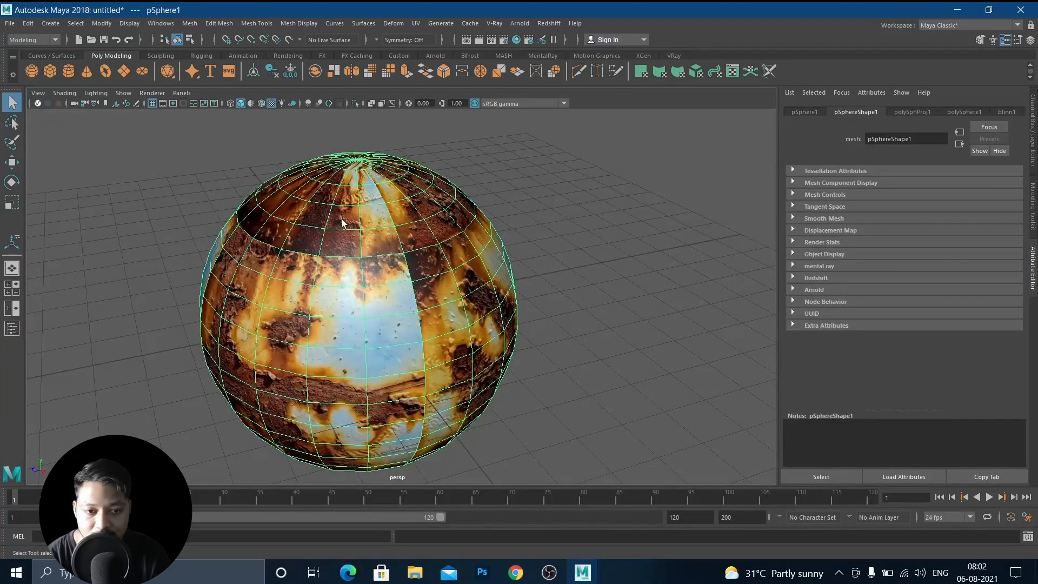
{"action": "mouse_move", "coordinate": [407, 249]}
{"action": "right_mouse_down"}
{"action": "mouse_move", "coordinate": [403, 258]}
{"action": "mouse_move", "coordinate": [406, 240]}
{"action": "mouse_move", "coordinate": [421, 245]}
{"action": "right_mouse_up"}
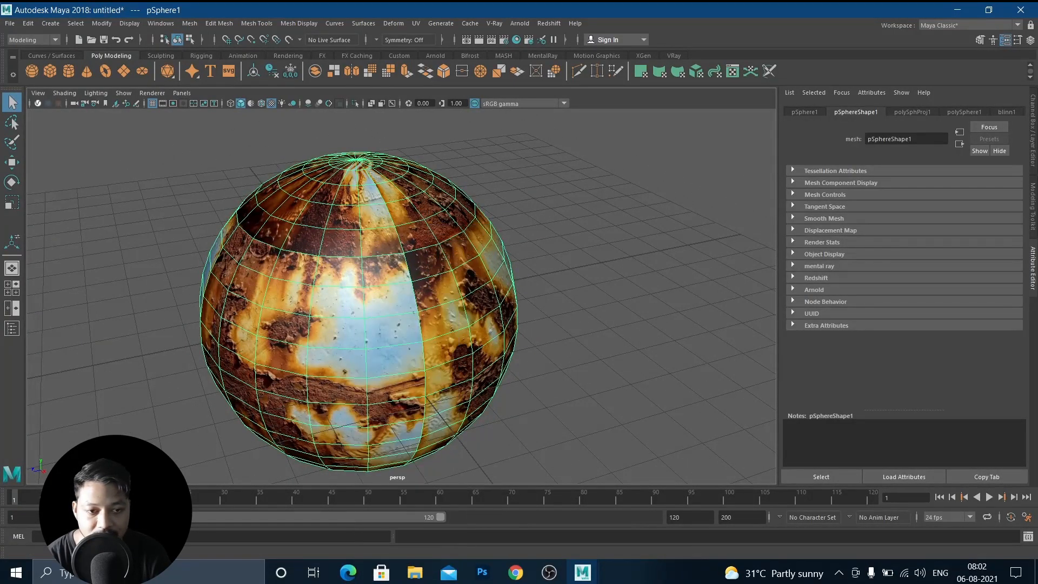
{"action": "left_click", "coordinate": [1006, 112]}
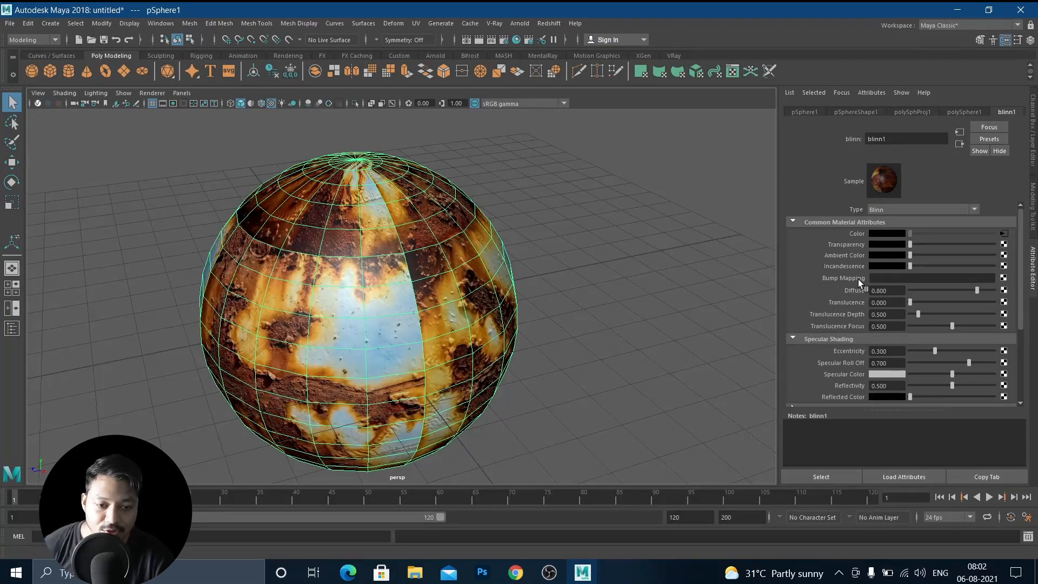
Switch to Photoshop and open the recent rust.jpg image.
{"action": "left_click", "coordinate": [482, 572]}
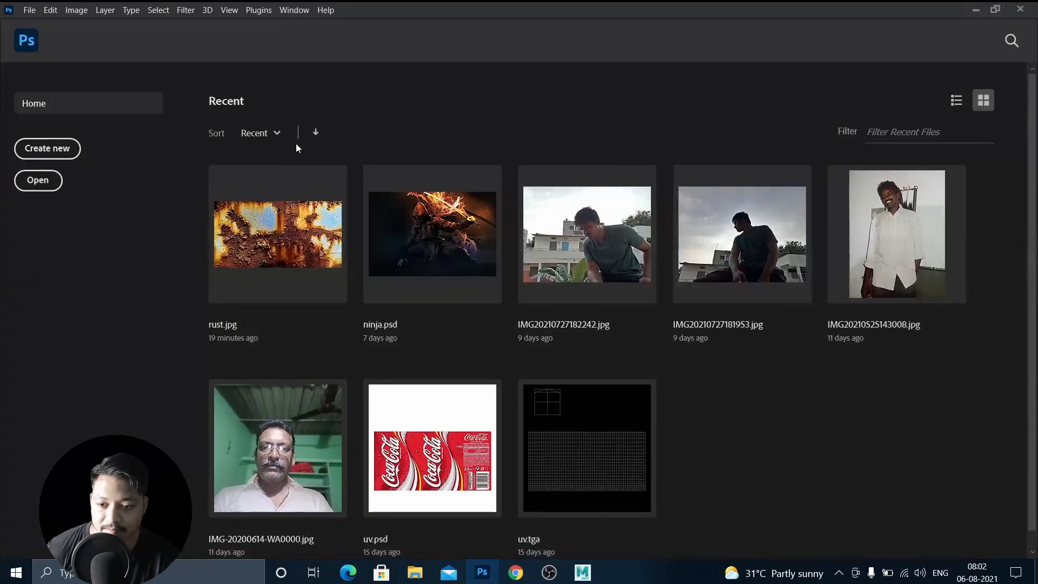
{"action": "left_click", "coordinate": [266, 224]}
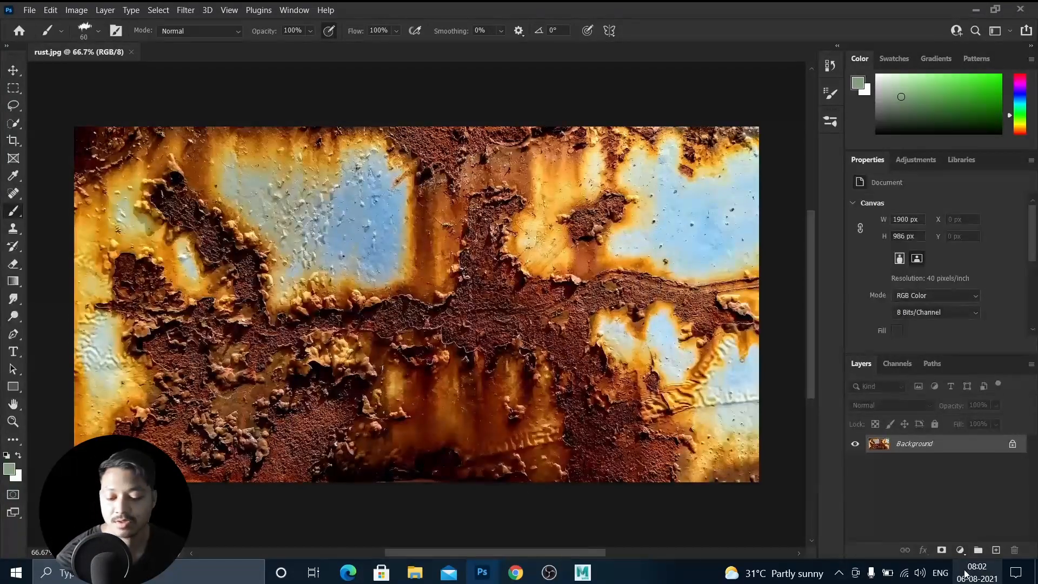
Duplicate the background layer and desaturate the copy to greyscale.
{"action": "key", "text": "ctrl+j"}
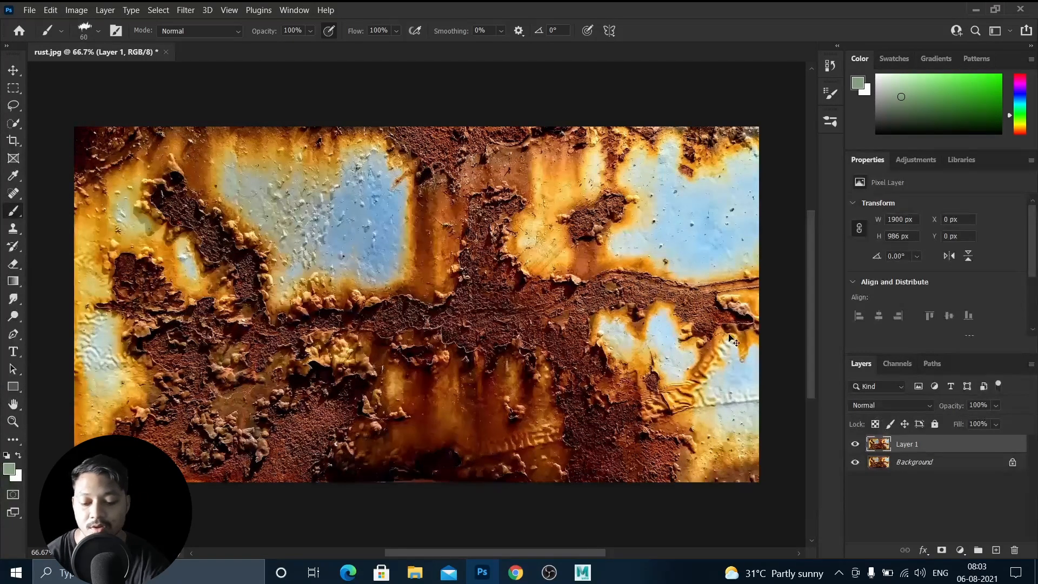
{"action": "key", "text": "ctrl+shift+u"}
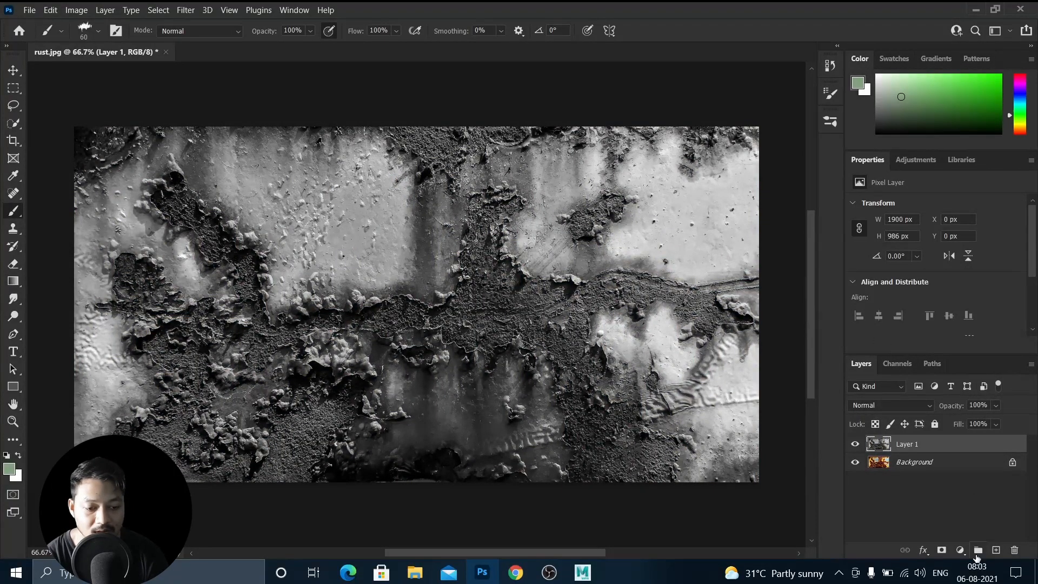
Add a Levels adjustment layer and set the white input level to 111.
{"action": "left_click", "coordinate": [960, 550]}
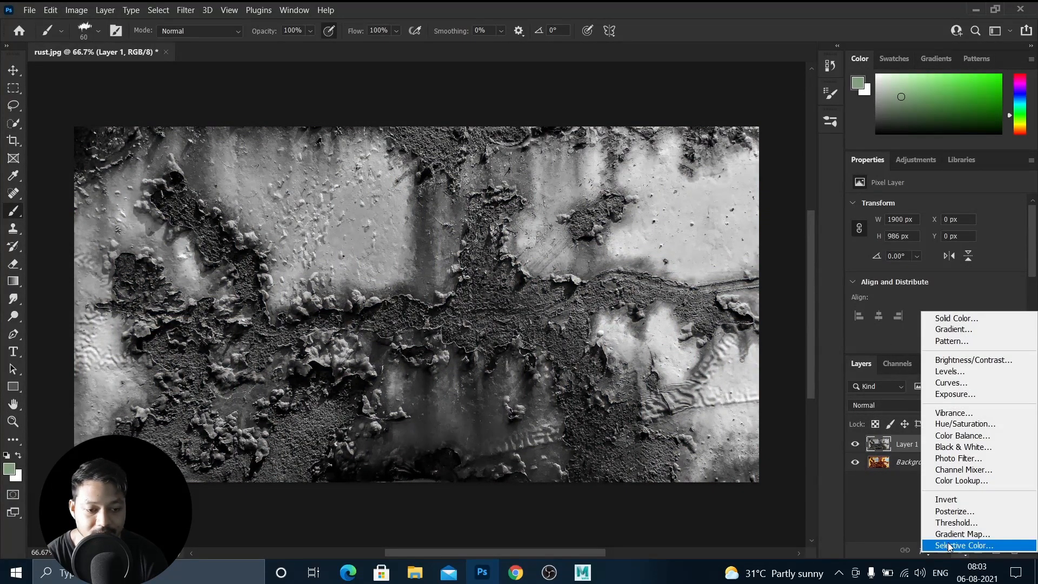
{"action": "left_click", "coordinate": [943, 372]}
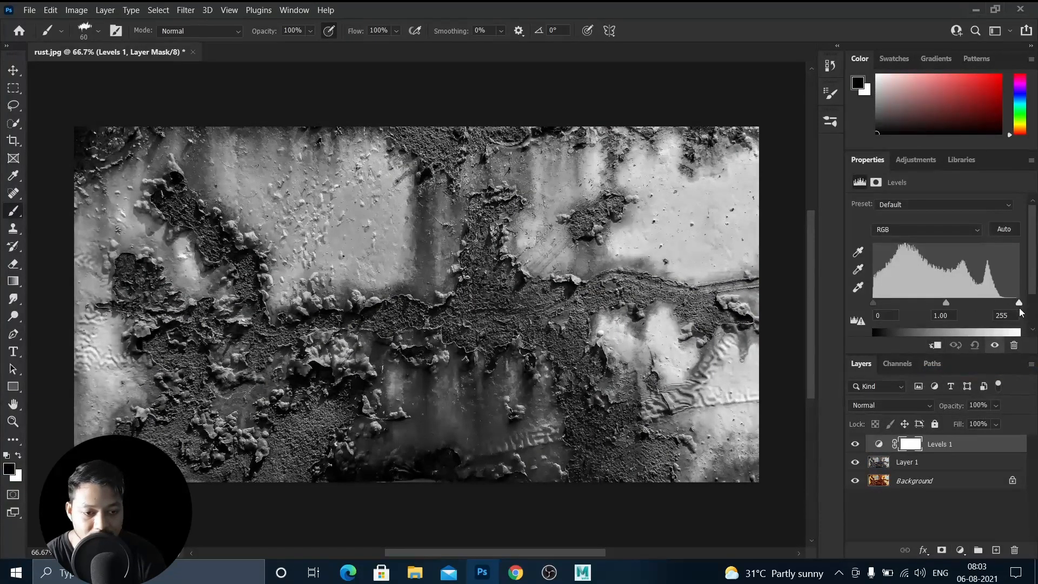
{"action": "left_click_drag", "start_coordinate": [1019, 304], "coordinate": [903, 303]}
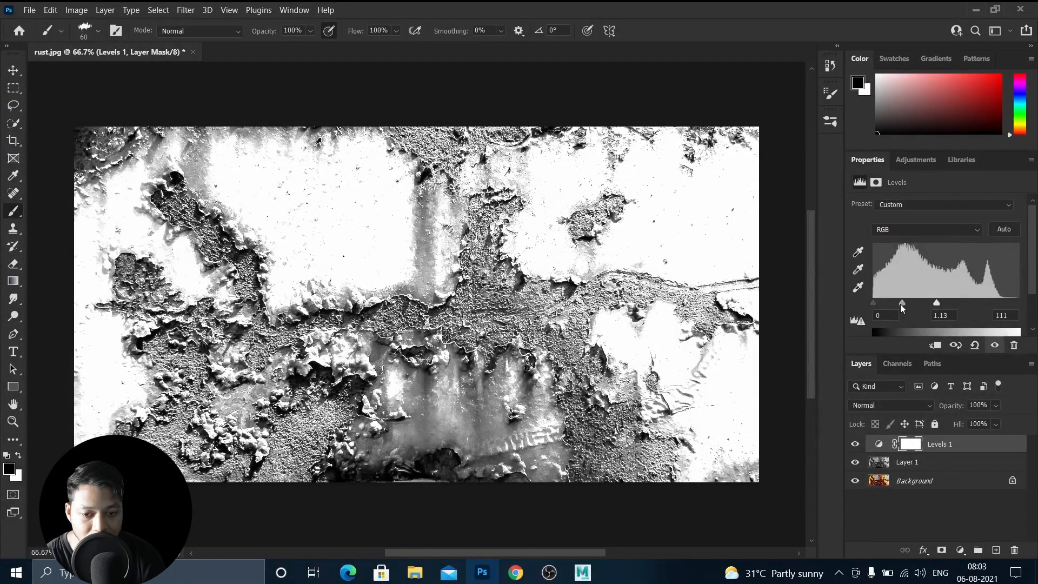
Save the image as a JPEG named rust bump in Downloads at maximum quality, then return to Maya.
{"action": "left_click", "coordinate": [30, 10]}
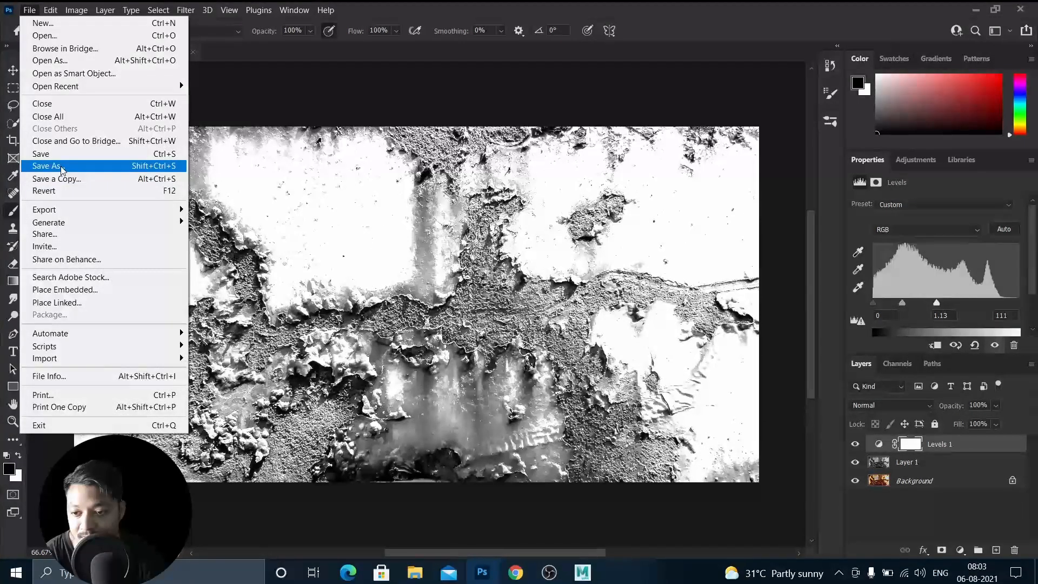
{"action": "left_click", "coordinate": [61, 168]}
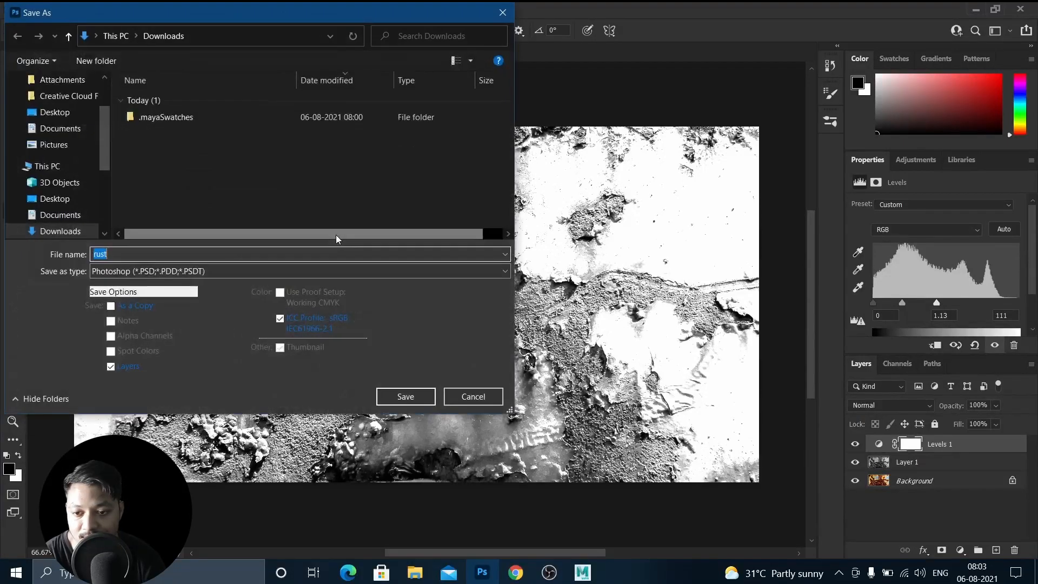
{"action": "left_click", "coordinate": [219, 271]}
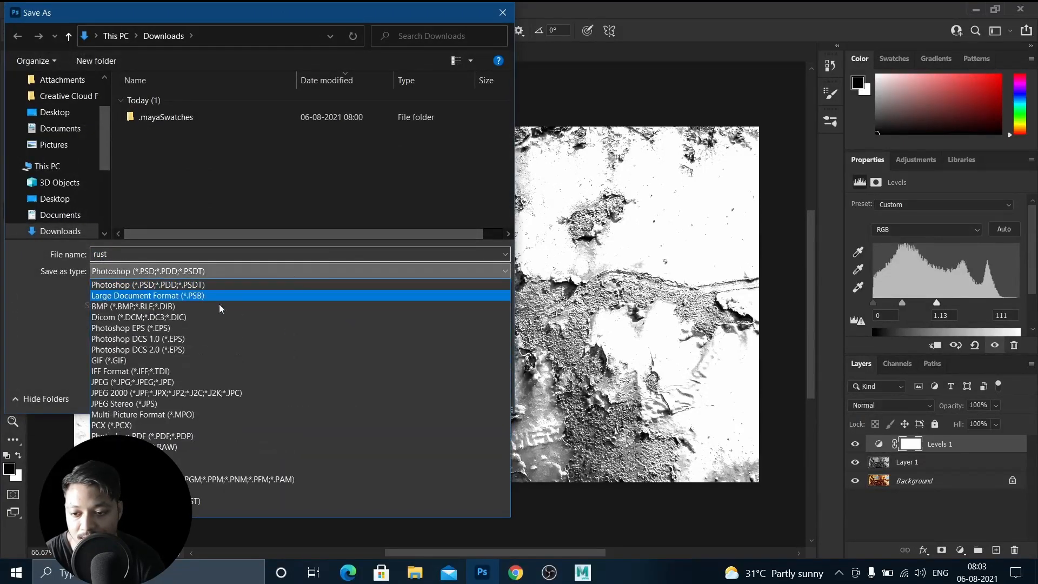
{"action": "left_click", "coordinate": [121, 382]}
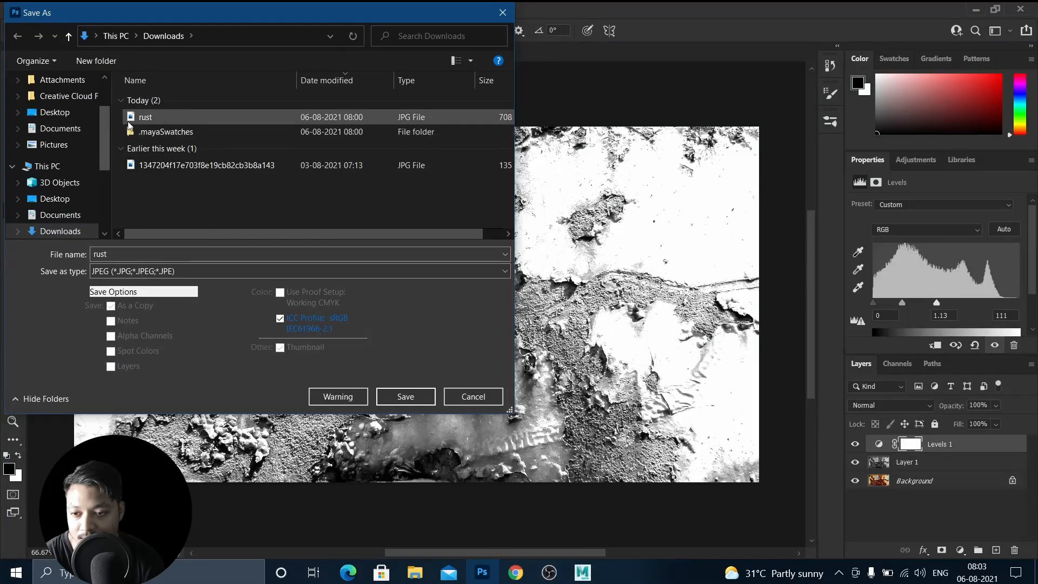
{"action": "left_click", "coordinate": [124, 254]}
{"action": "left_click", "coordinate": [126, 253]}
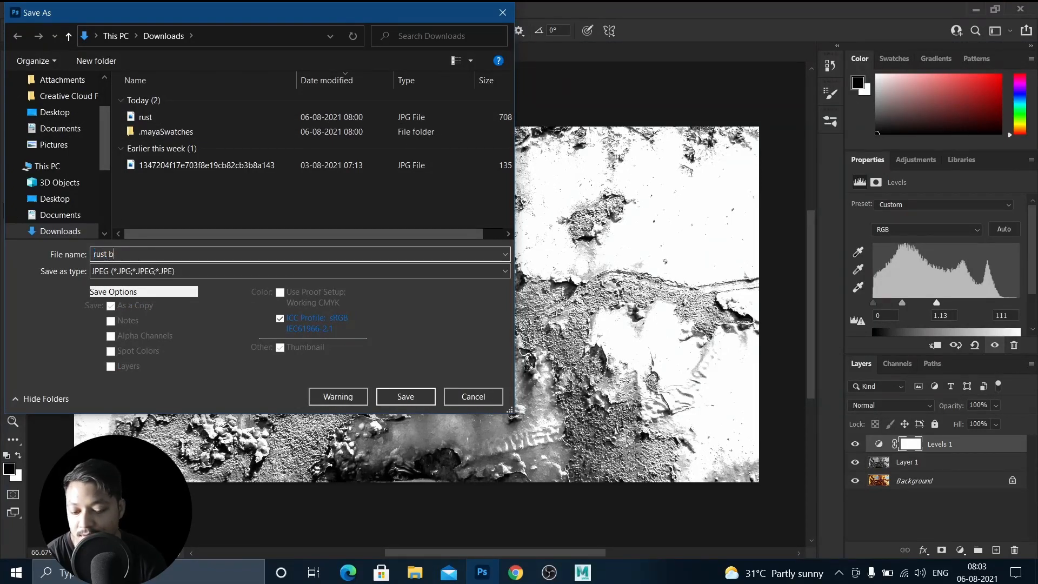
{"action": "type", "text": "bump"}
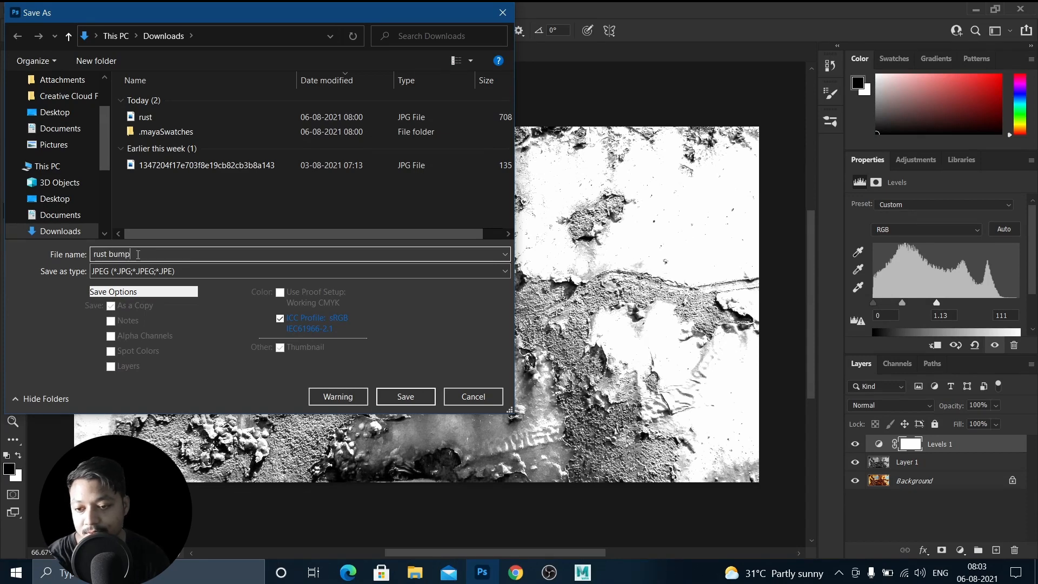
{"action": "key", "text": "Return"}
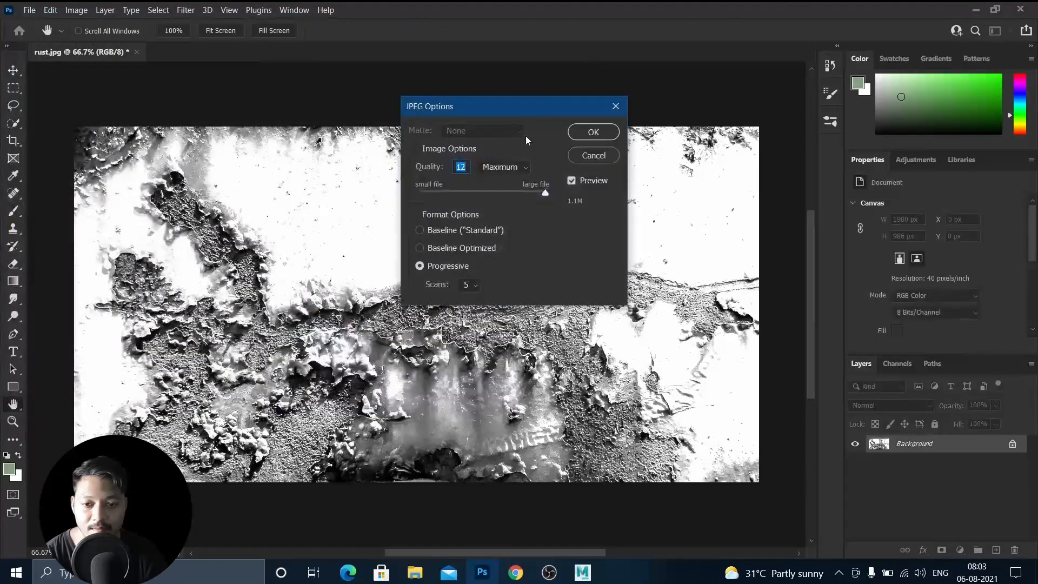
{"action": "left_click", "coordinate": [580, 134]}
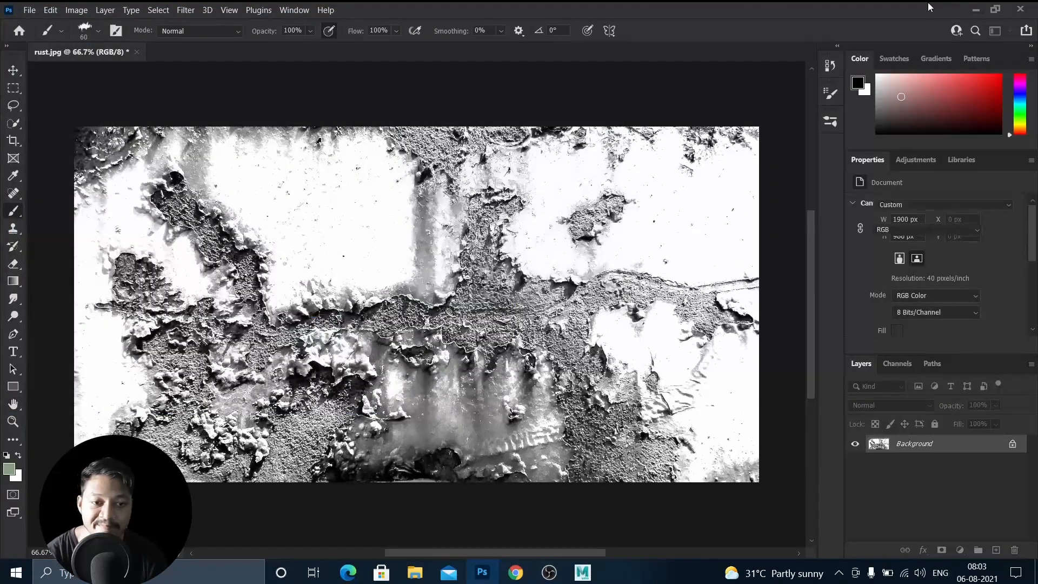
{"action": "left_click", "coordinate": [977, 9]}
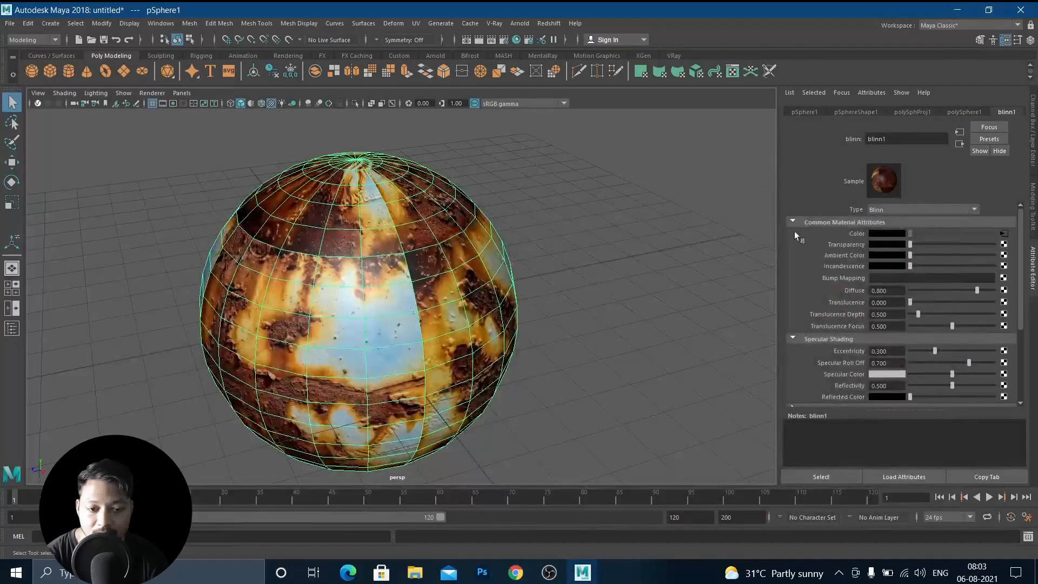
Map a File texture into blinn1's Bump Mapping and load rust bump.jpg from Downloads as its image.
{"action": "left_click_drag", "start_coordinate": [597, 266], "coordinate": [577, 273], "text": "alt"}
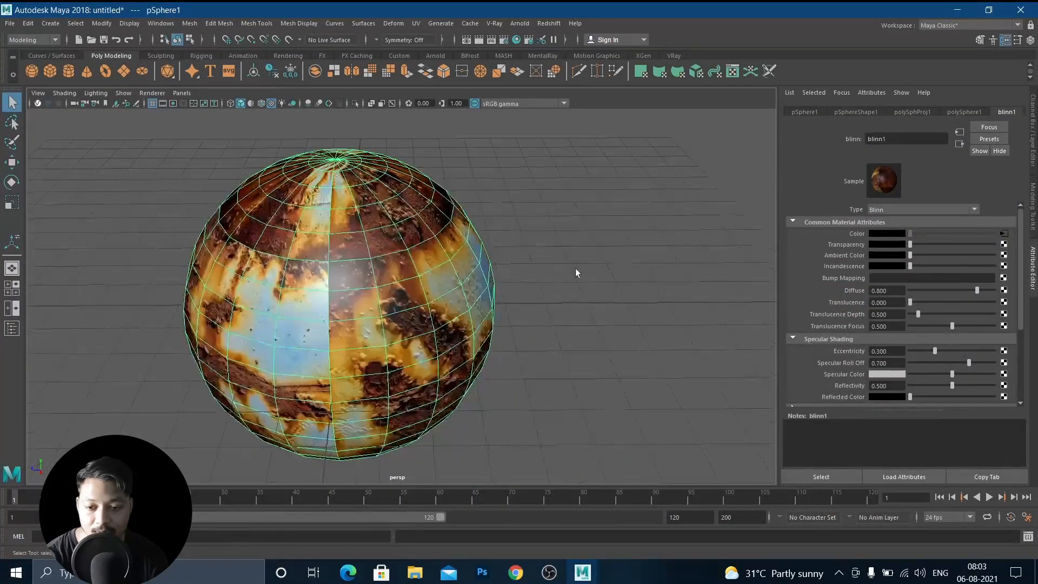
{"action": "left_click", "coordinate": [1003, 278]}
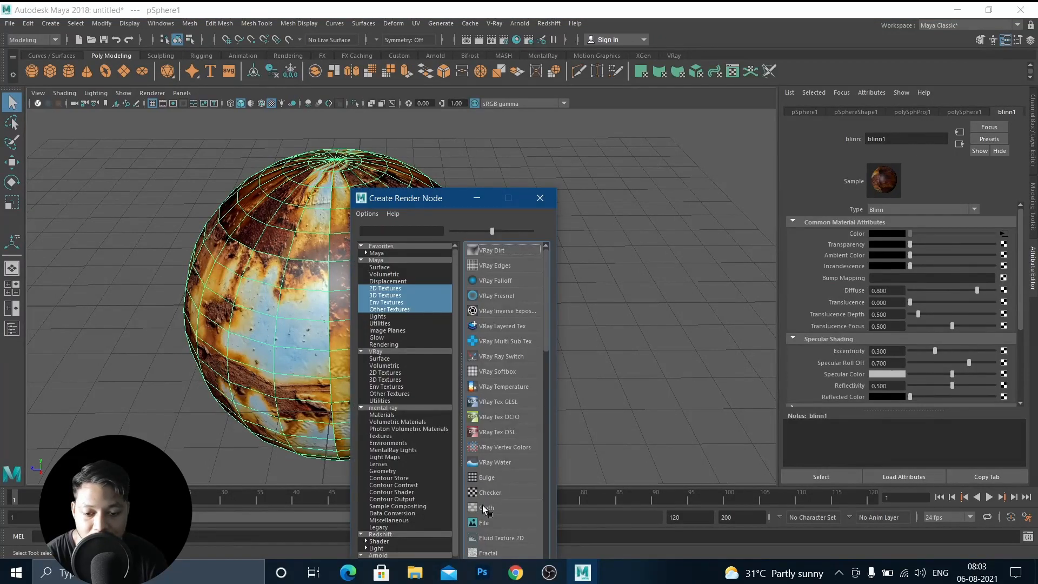
{"action": "left_click", "coordinate": [487, 522]}
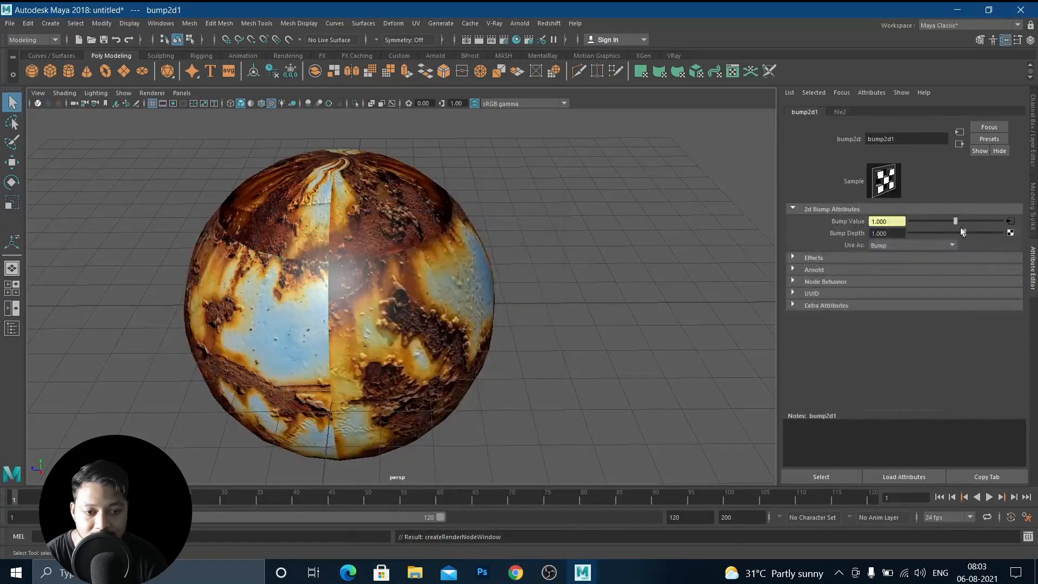
{"action": "left_click", "coordinate": [1010, 224]}
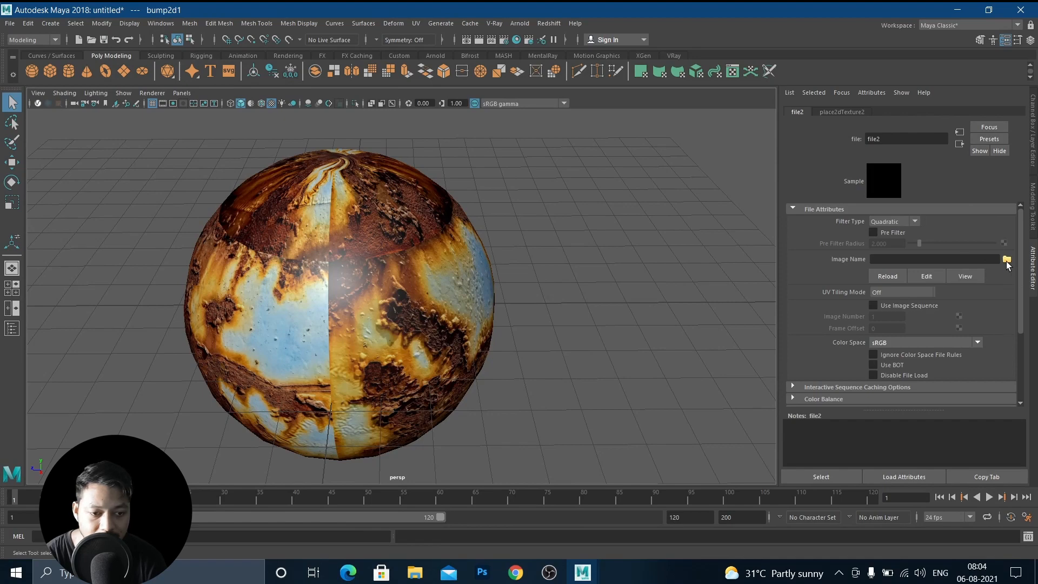
{"action": "left_click", "coordinate": [1006, 260]}
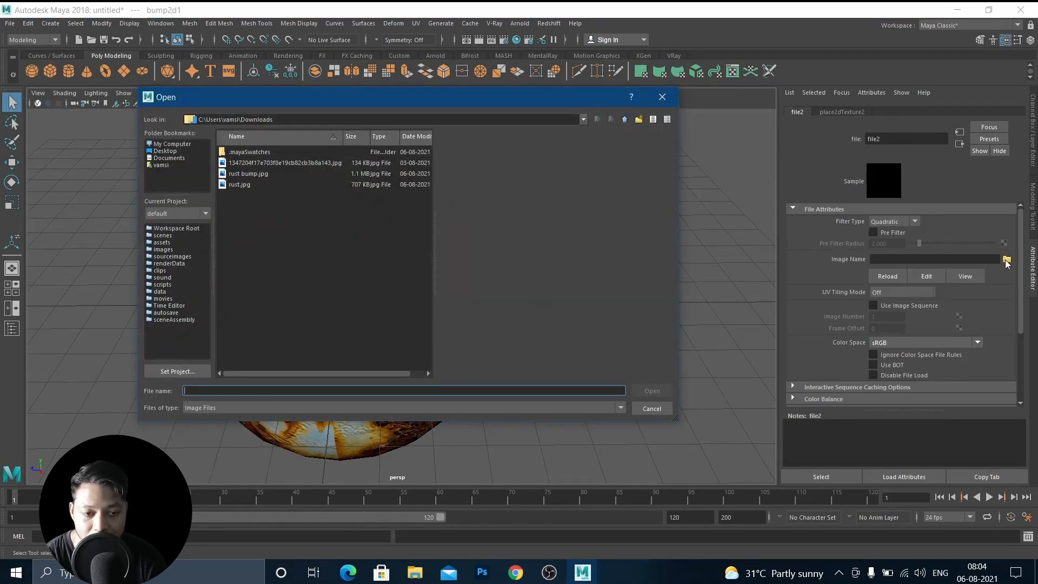
{"action": "left_click", "coordinate": [247, 174]}
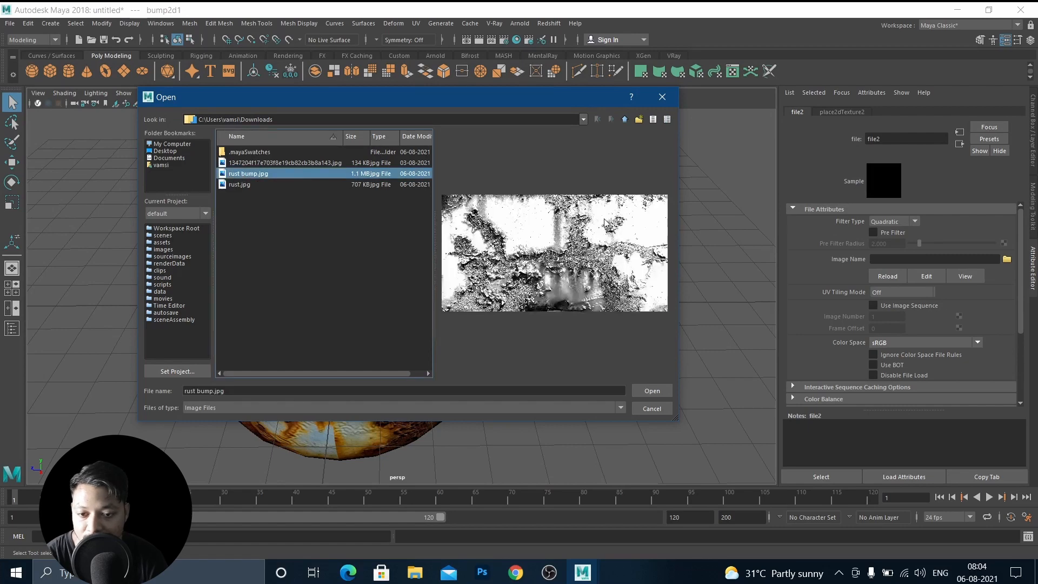
{"action": "left_click", "coordinate": [652, 391]}
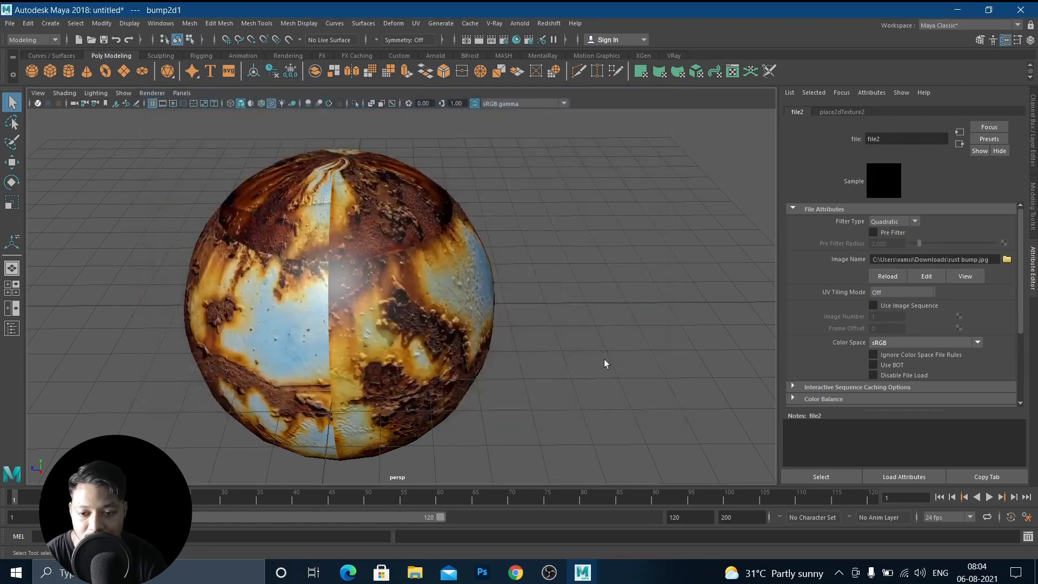
Open the Render View, switch the renderer to mental ray and render the bump-mapped sphere.
{"action": "left_click_drag", "start_coordinate": [421, 291], "coordinate": [394, 276], "text": "alt"}
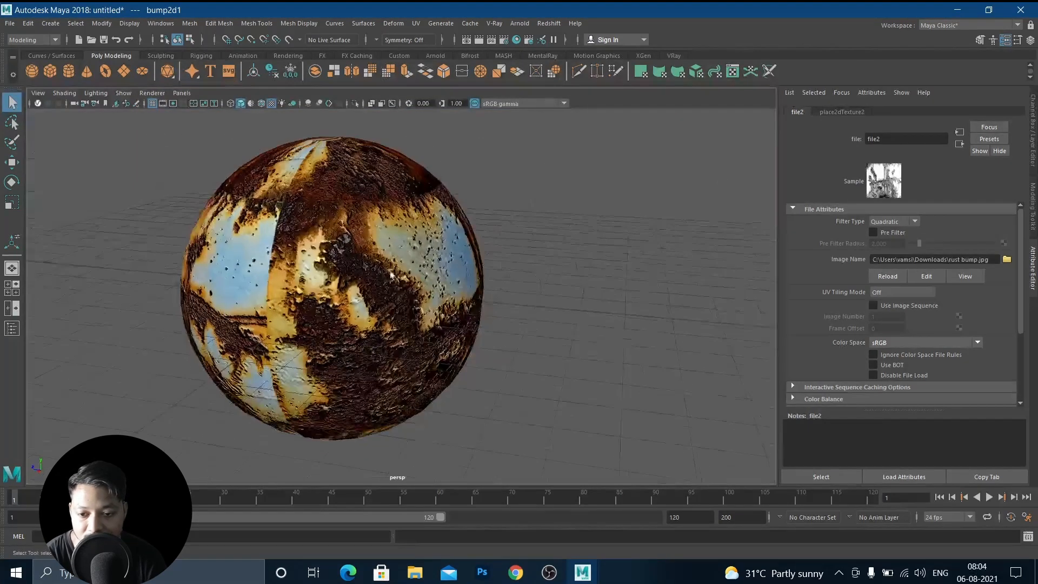
{"action": "scroll", "coordinate": [398, 236], "scroll_direction": "up", "scroll_amount": 5}
{"action": "left_click_drag", "start_coordinate": [419, 319], "coordinate": [380, 314], "text": "alt"}
{"action": "scroll", "coordinate": [364, 286], "scroll_direction": "up", "scroll_amount": 4}
{"action": "scroll", "coordinate": [330, 306], "scroll_direction": "down", "scroll_amount": 5}
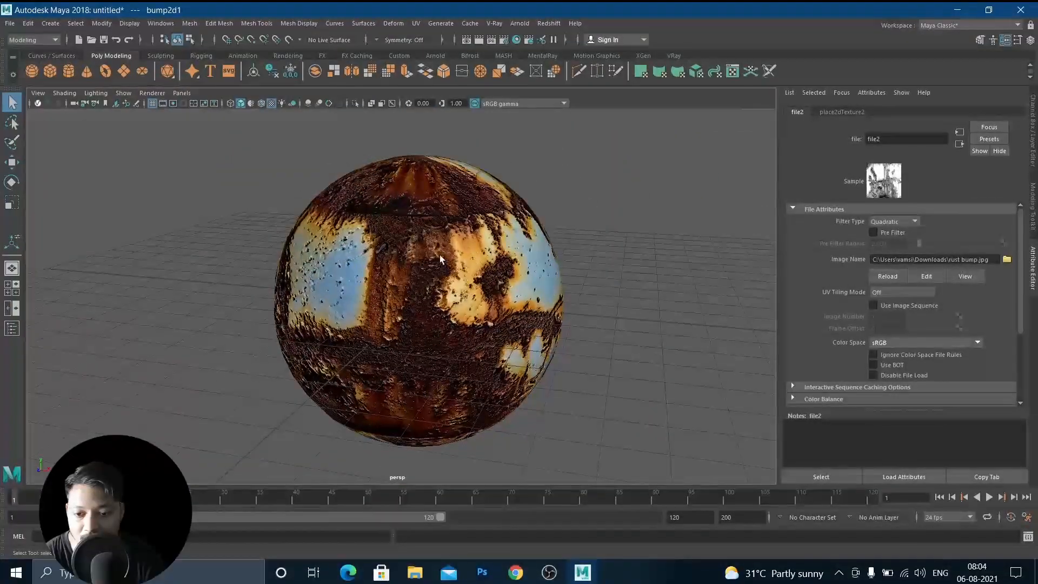
{"action": "scroll", "coordinate": [411, 252], "scroll_direction": "up", "scroll_amount": 5}
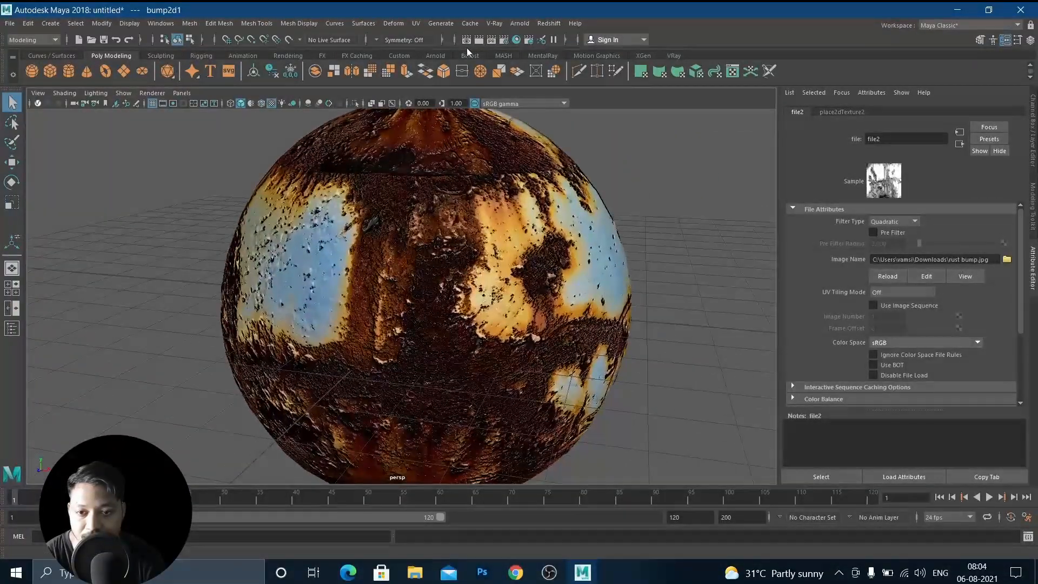
{"action": "left_click", "coordinate": [466, 40]}
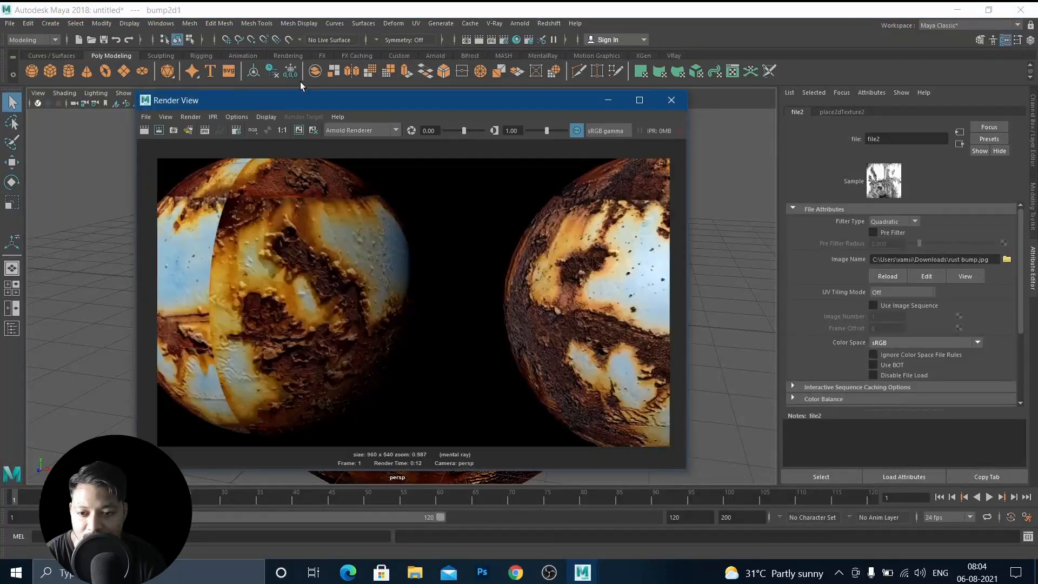
{"action": "left_click", "coordinate": [349, 131]}
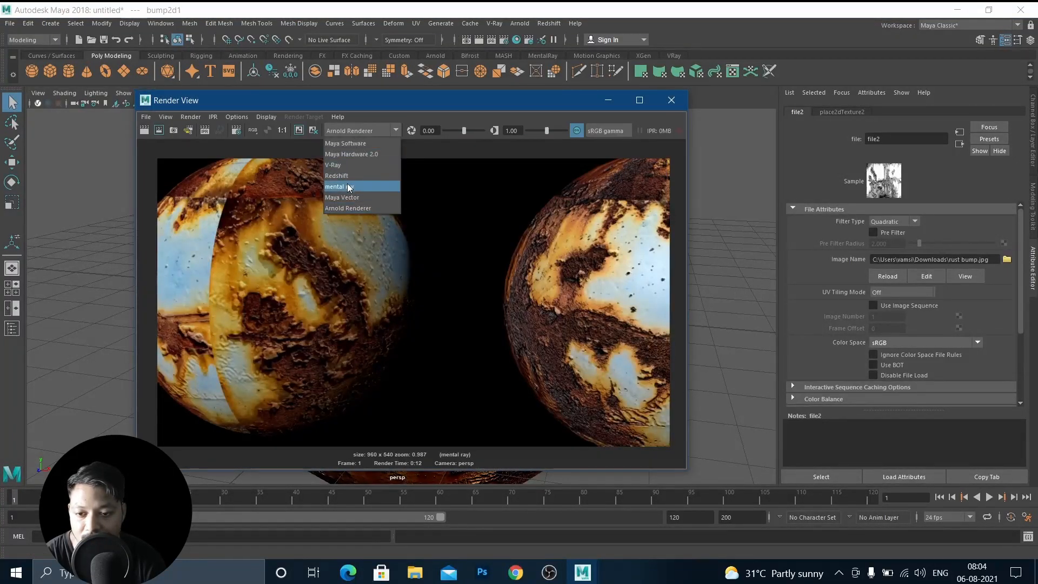
{"action": "left_click", "coordinate": [340, 187]}
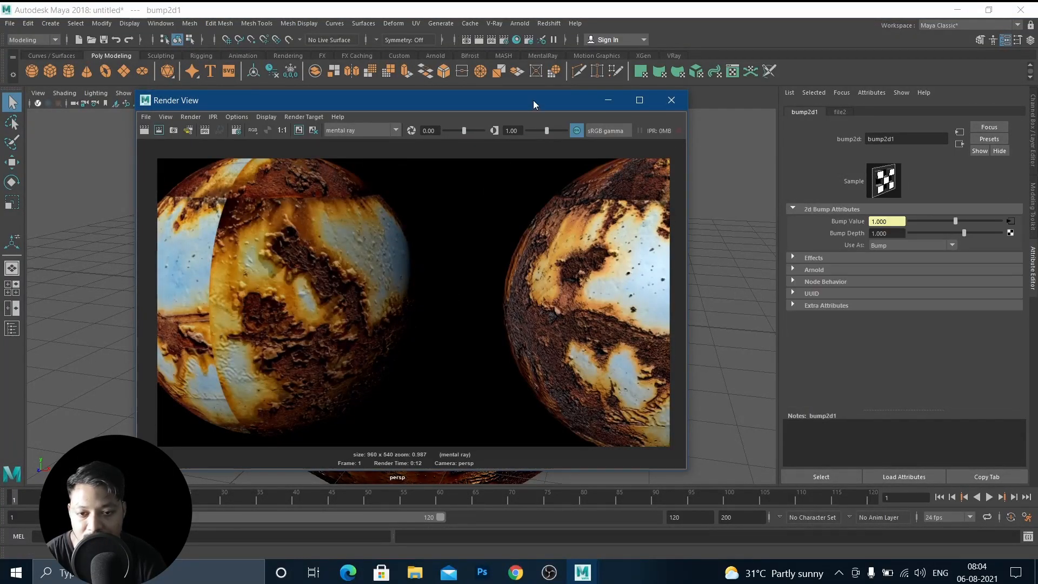
{"action": "left_click_drag", "start_coordinate": [533, 100], "coordinate": [646, 101]}
{"action": "left_click", "coordinate": [257, 132]}
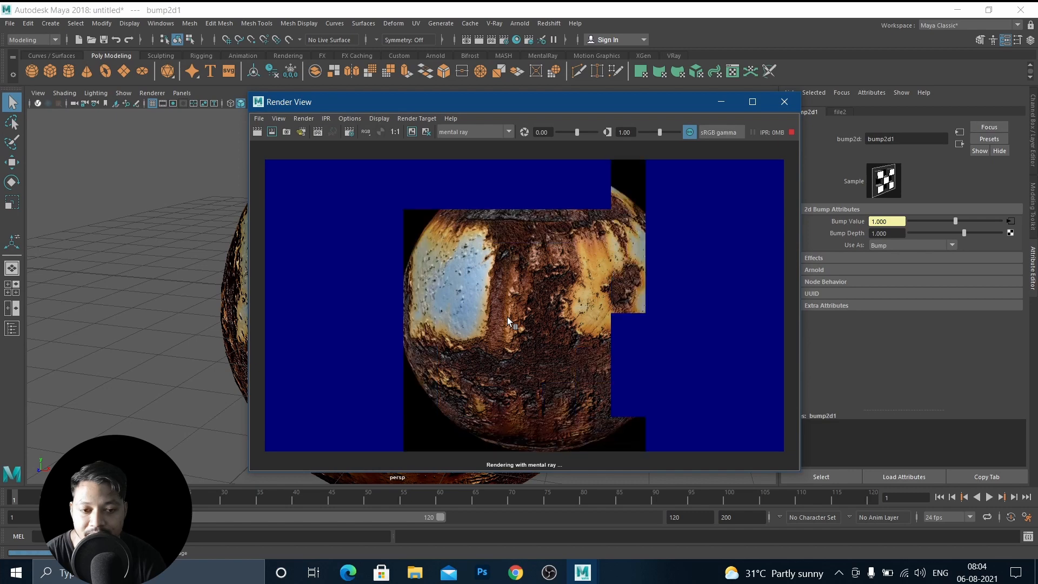
Zoom in and out of the rendered image to inspect the bump detail, then minimize the Render View.
{"action": "scroll", "coordinate": [507, 317], "scroll_direction": "up", "scroll_amount": 6}
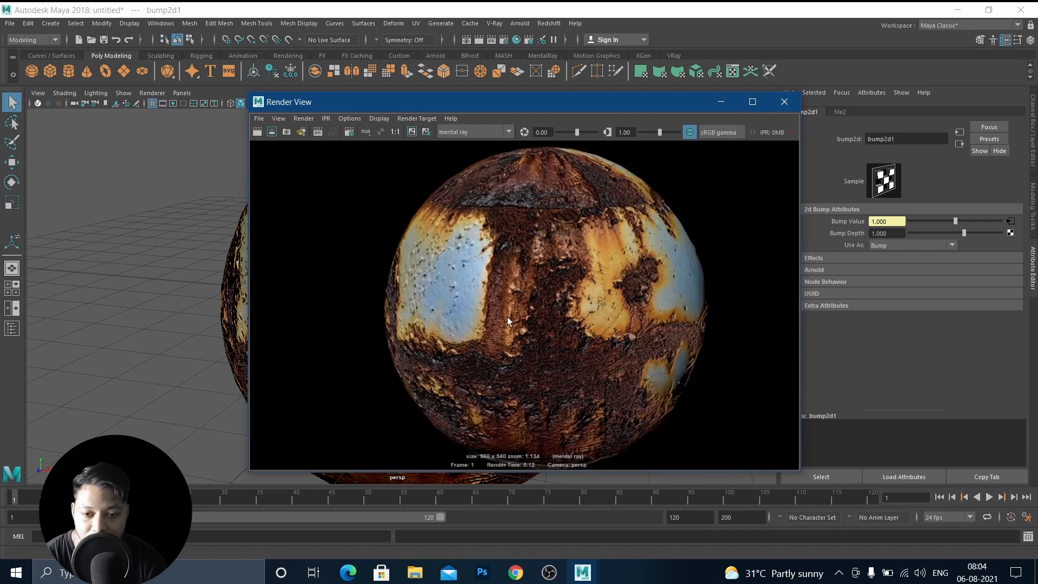
{"action": "scroll", "coordinate": [540, 339], "scroll_direction": "down", "scroll_amount": 3}
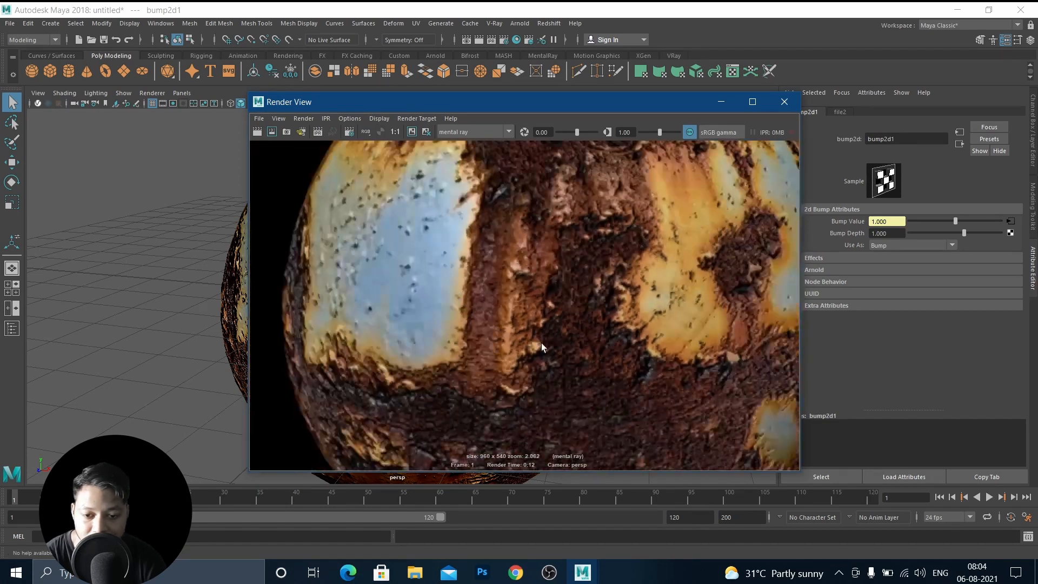
{"action": "scroll", "coordinate": [576, 355], "scroll_direction": "down", "scroll_amount": 4}
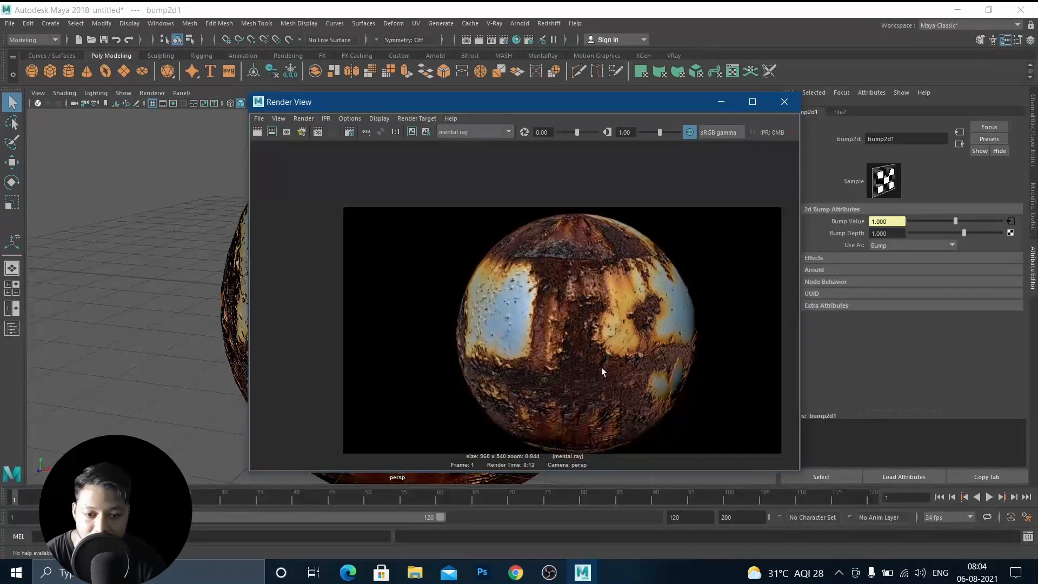
{"action": "scroll", "coordinate": [602, 374], "scroll_direction": "up", "scroll_amount": 6}
{"action": "scroll", "coordinate": [602, 377], "scroll_direction": "up", "scroll_amount": 2}
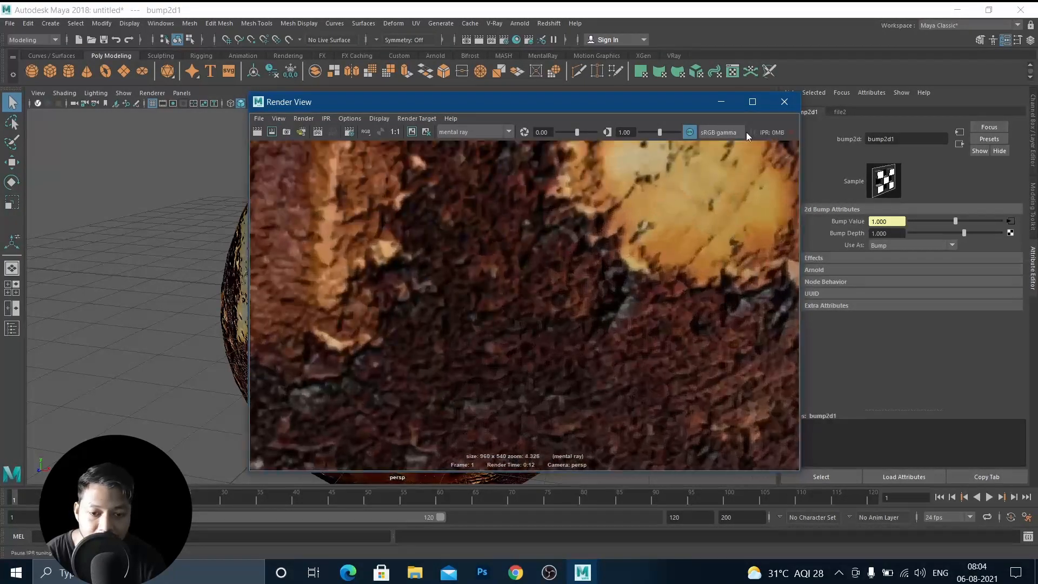
{"action": "left_click", "coordinate": [720, 101]}
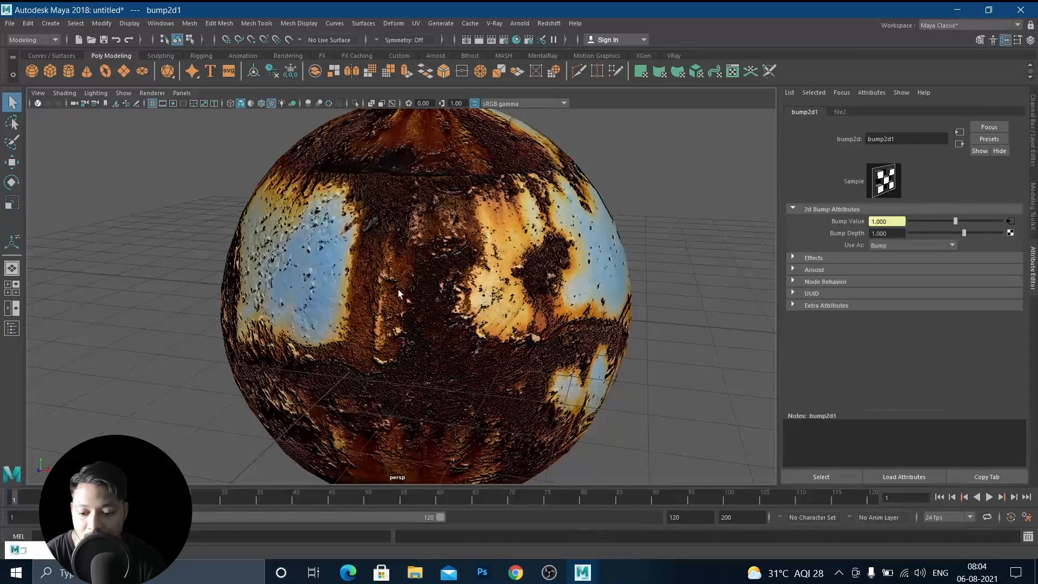
Graph blinn1's shading network in Hypershade and delete the bump2d1 connection to the material's Normal Camera.
{"action": "left_click", "coordinate": [390, 271]}
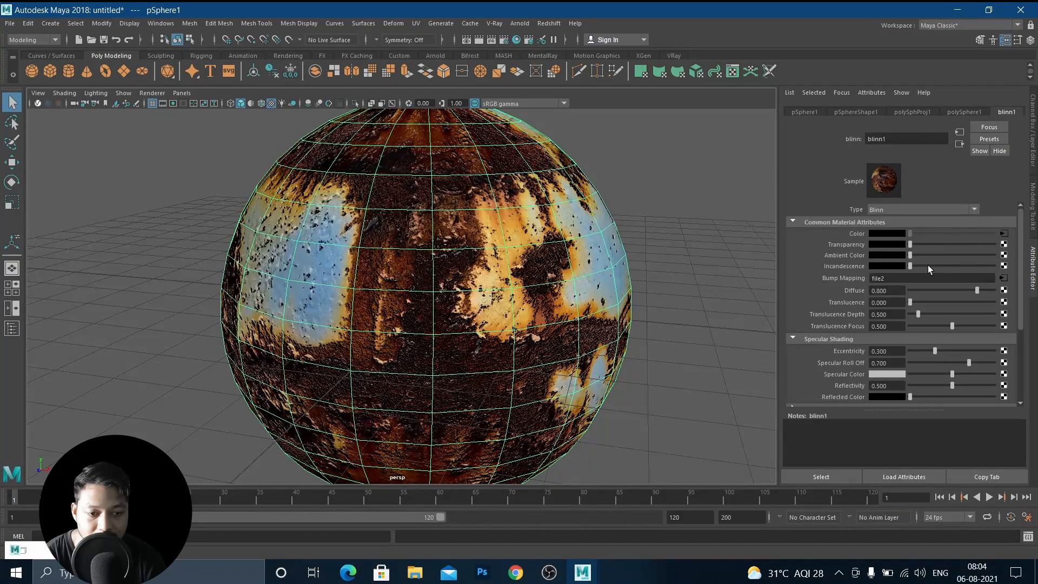
{"action": "left_click", "coordinate": [1004, 278]}
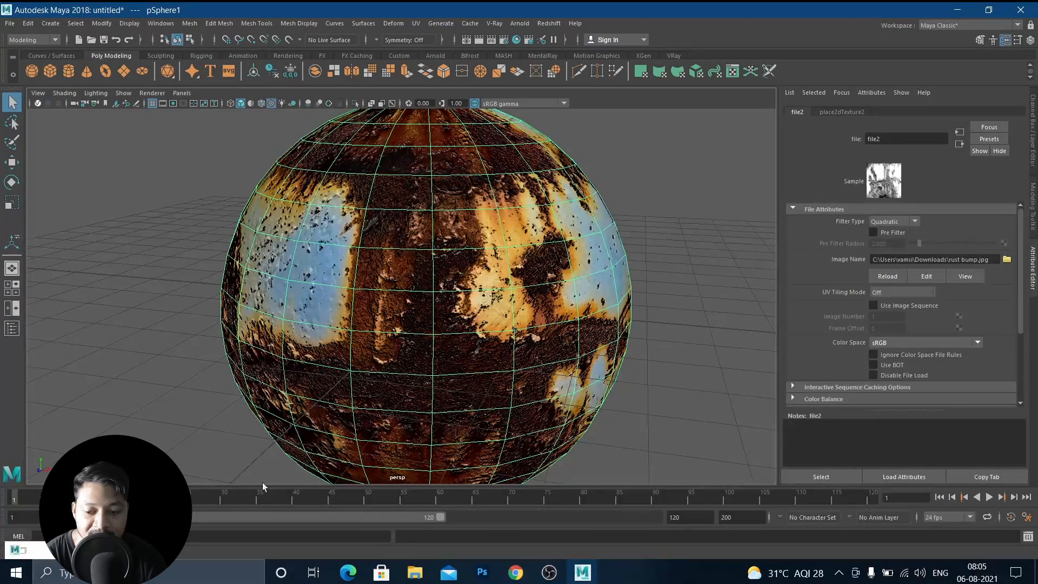
{"action": "left_click", "coordinate": [517, 40]}
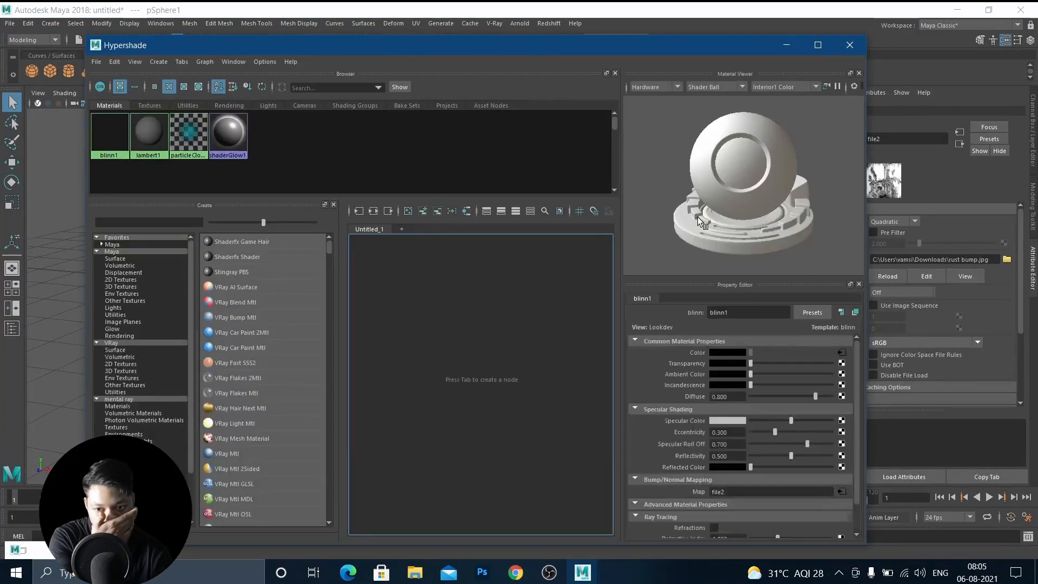
{"action": "left_click", "coordinate": [467, 212]}
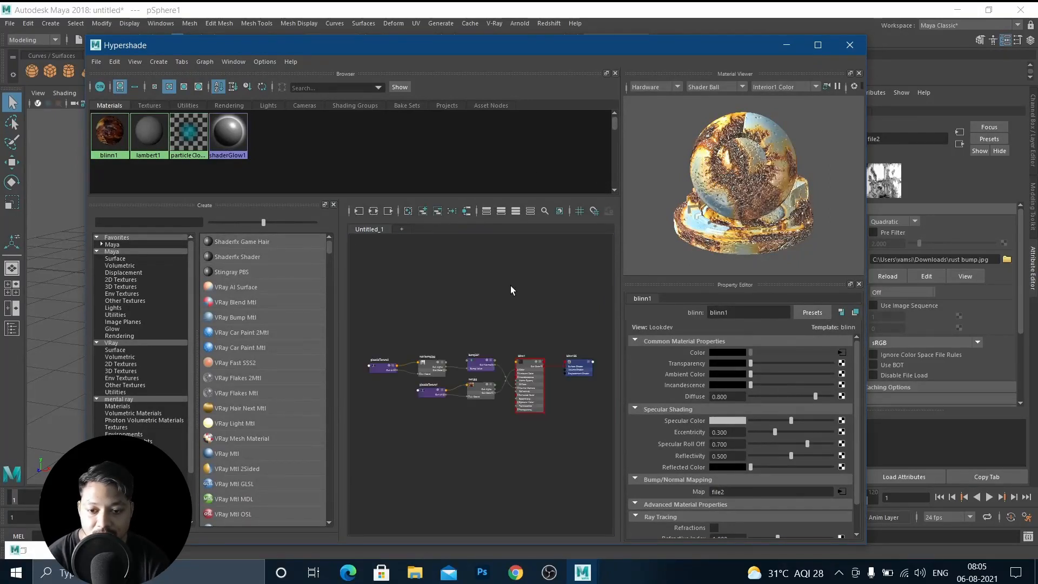
{"action": "scroll", "coordinate": [538, 395], "scroll_direction": "up", "scroll_amount": 4}
{"action": "scroll", "coordinate": [424, 369], "scroll_direction": "down", "scroll_amount": 3}
{"action": "scroll", "coordinate": [423, 368], "scroll_direction": "up", "scroll_amount": 2}
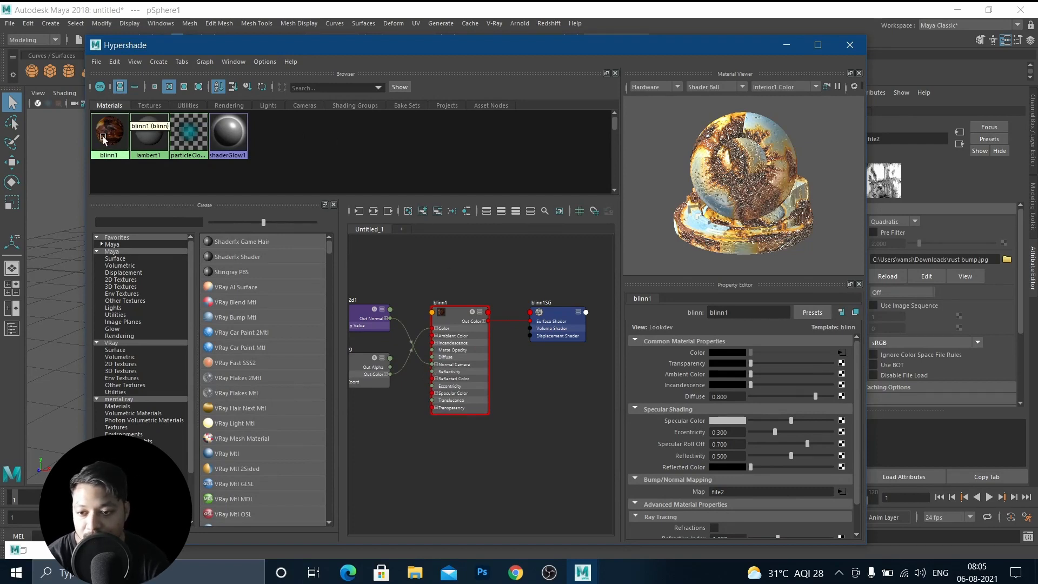
{"action": "left_click", "coordinate": [148, 132]}
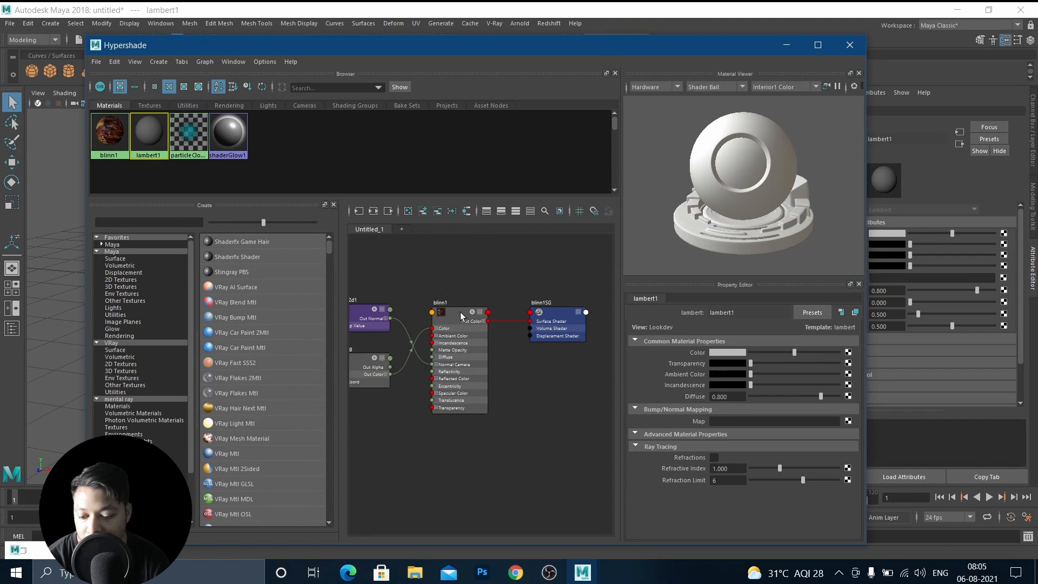
{"action": "middle_click_drag", "start_coordinate": [396, 279], "coordinate": [496, 279]}
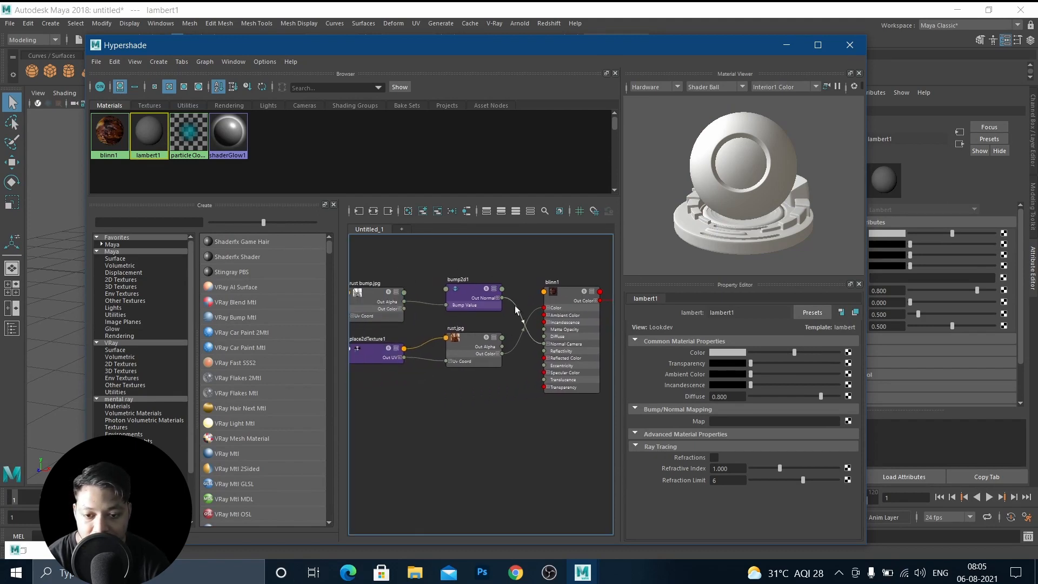
{"action": "scroll", "coordinate": [524, 322], "scroll_direction": "up", "scroll_amount": 5}
{"action": "scroll", "coordinate": [457, 258], "scroll_direction": "down", "scroll_amount": 5}
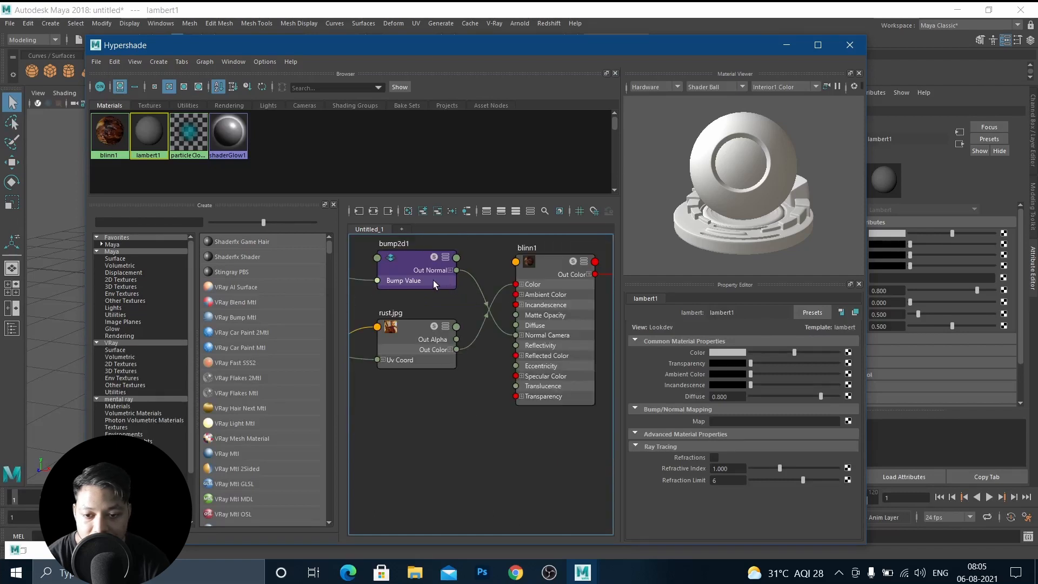
{"action": "middle_click_drag", "start_coordinate": [419, 279], "coordinate": [460, 280]}
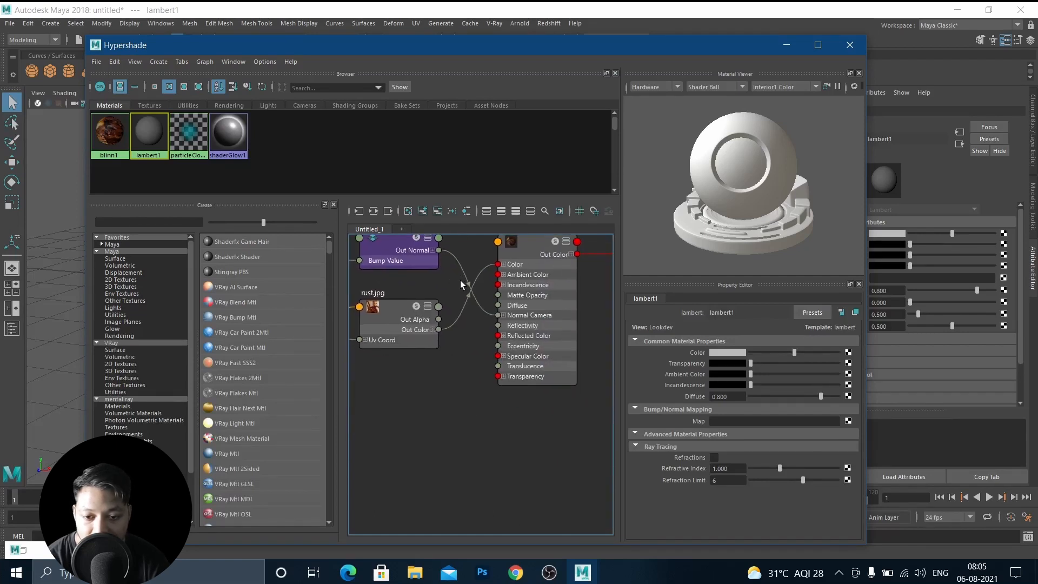
{"action": "left_click", "coordinate": [488, 315]}
{"action": "key", "text": "Delete"}
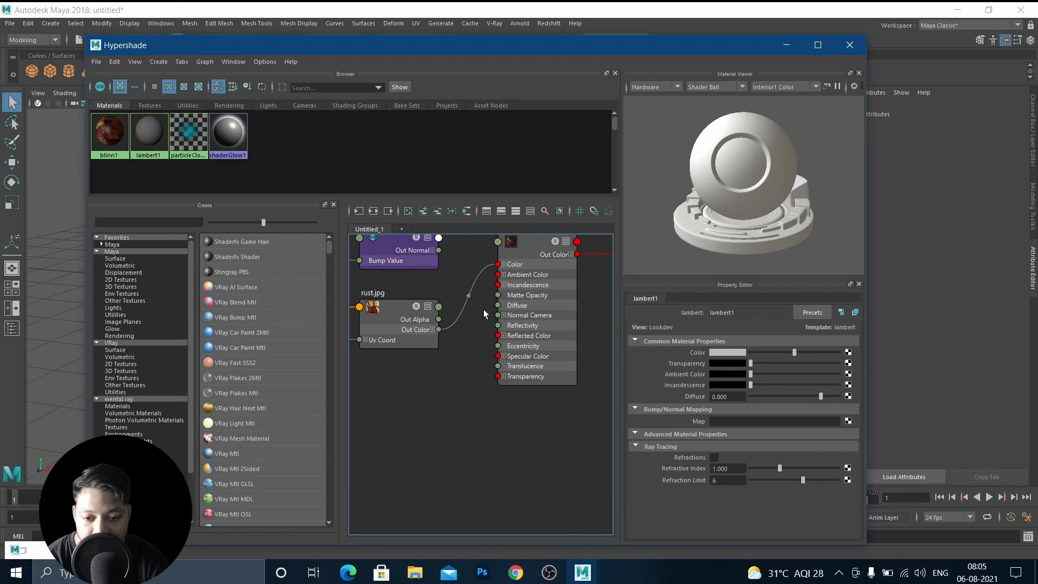
{"action": "left_click", "coordinate": [784, 45]}
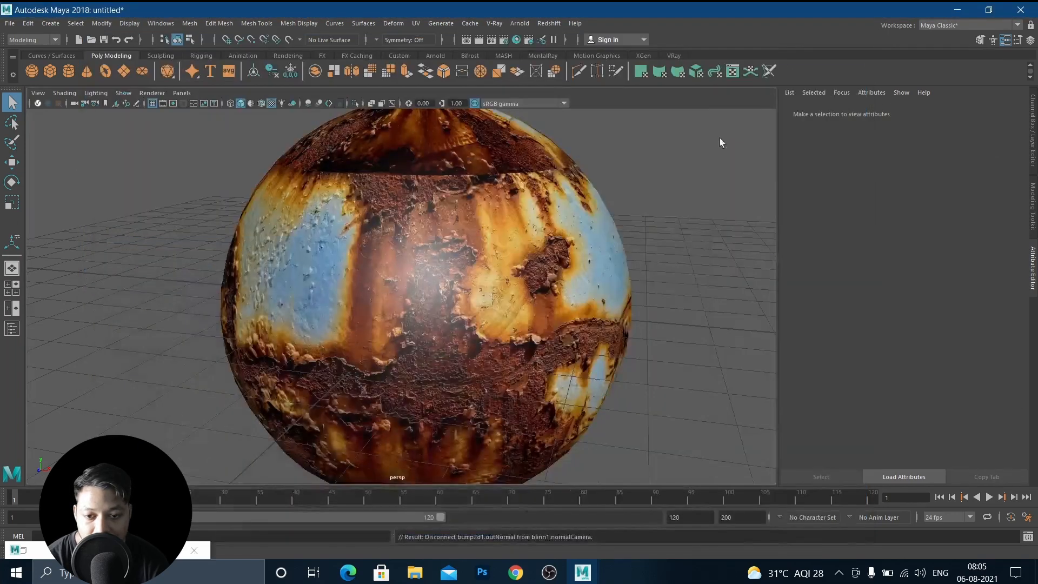
Return to the Render View and re-render the sphere without the bump connection at full size.
{"action": "left_click_drag", "start_coordinate": [479, 345], "coordinate": [494, 354], "text": "alt"}
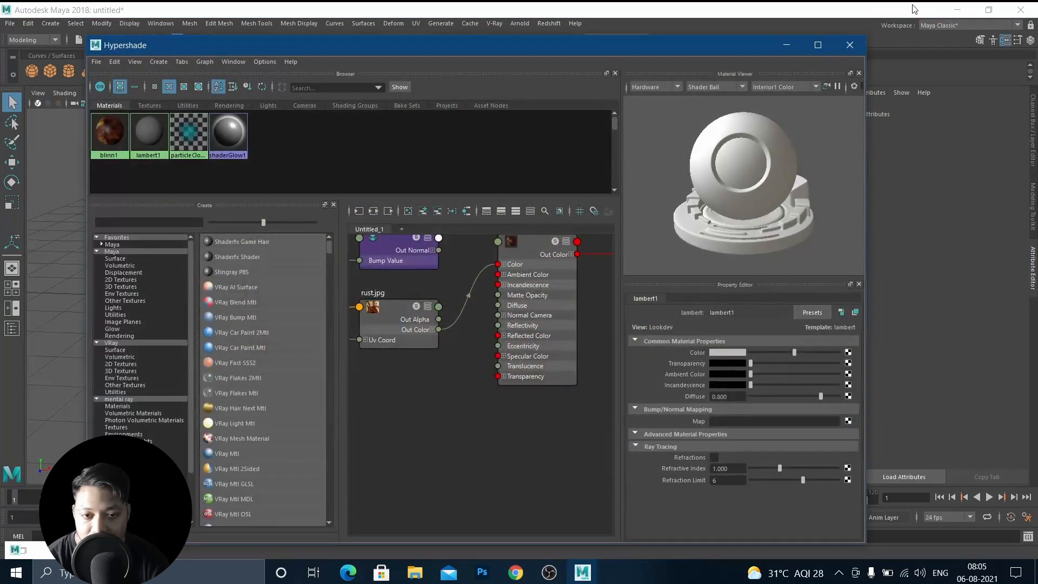
{"action": "left_click", "coordinate": [790, 46]}
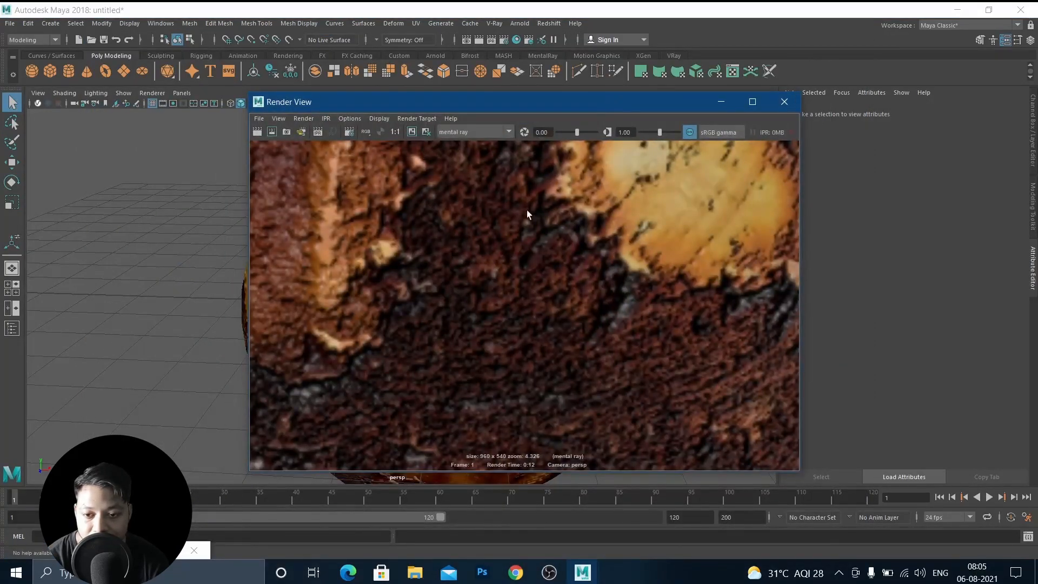
{"action": "scroll", "coordinate": [528, 215], "scroll_direction": "down", "scroll_amount": 5}
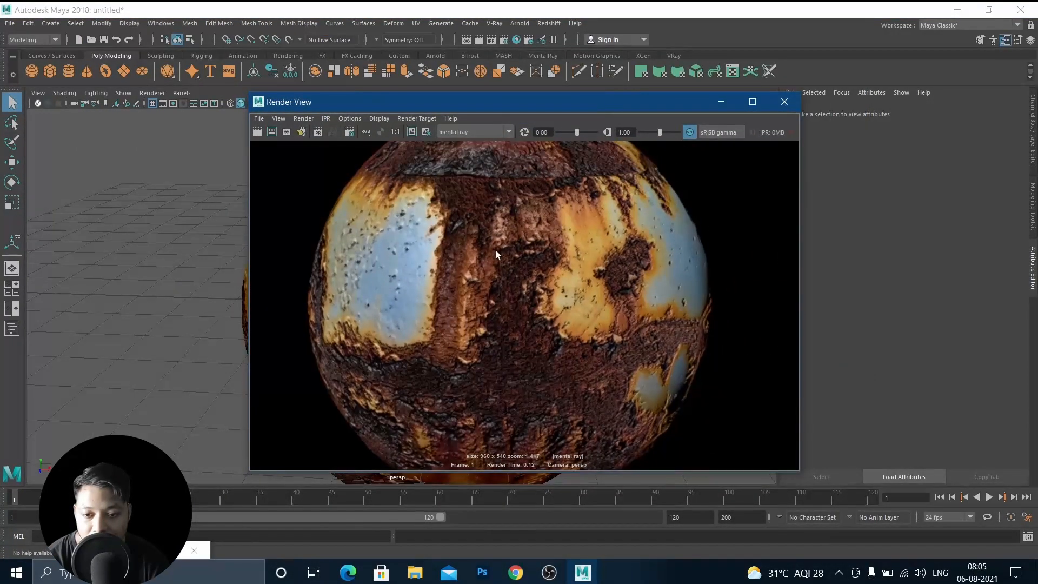
{"action": "left_click", "coordinate": [412, 132]}
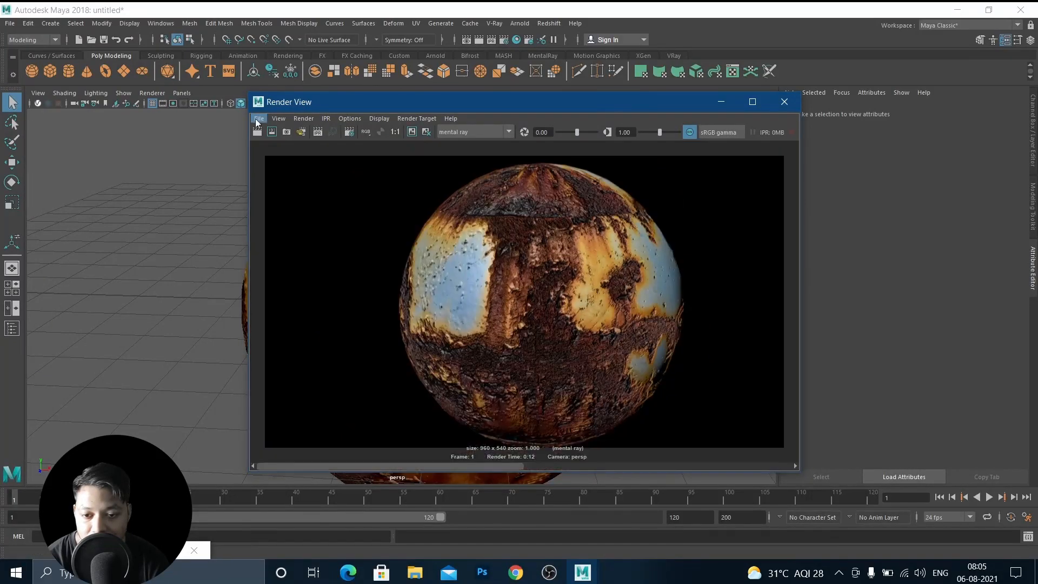
{"action": "left_click", "coordinate": [257, 131]}
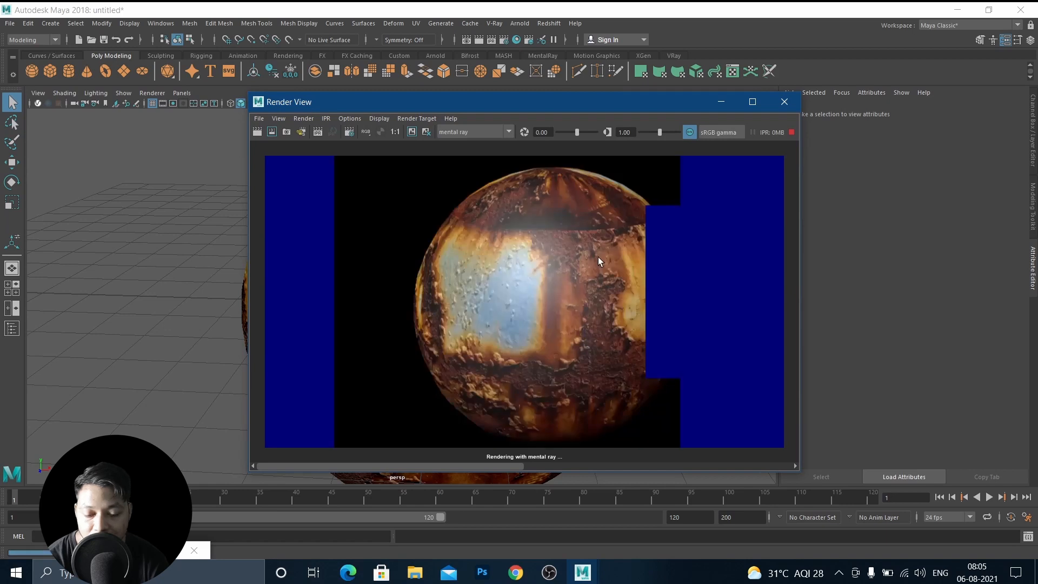
Zoom into and pan across the no-bump render to inspect it, then minimize the Render View.
{"action": "scroll", "coordinate": [580, 306], "scroll_direction": "up", "scroll_amount": 2}
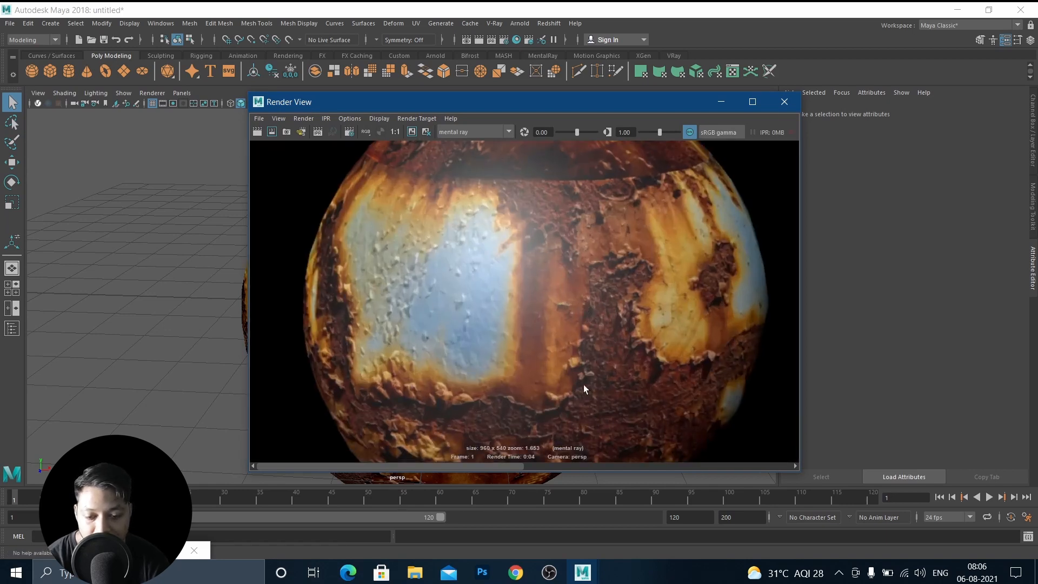
{"action": "left_click_drag", "start_coordinate": [511, 468], "coordinate": [395, 459]}
{"action": "left_click", "coordinate": [721, 103]}
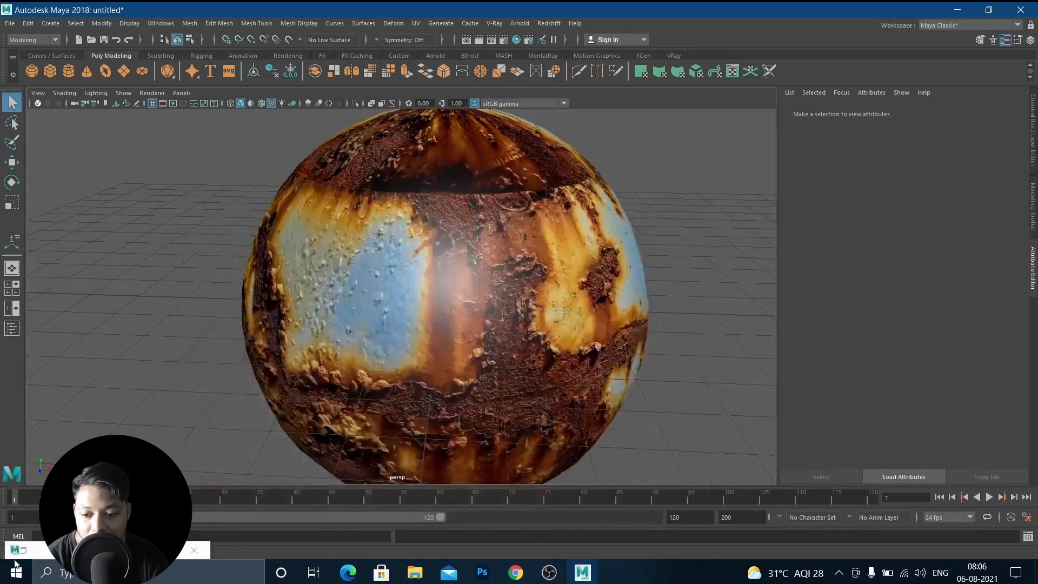
Reconnect bump2d1's Out Normal to blinn1's Normal Camera and set its Bump Depth to 0.466.
{"action": "double_click", "coordinate": [22, 547]}
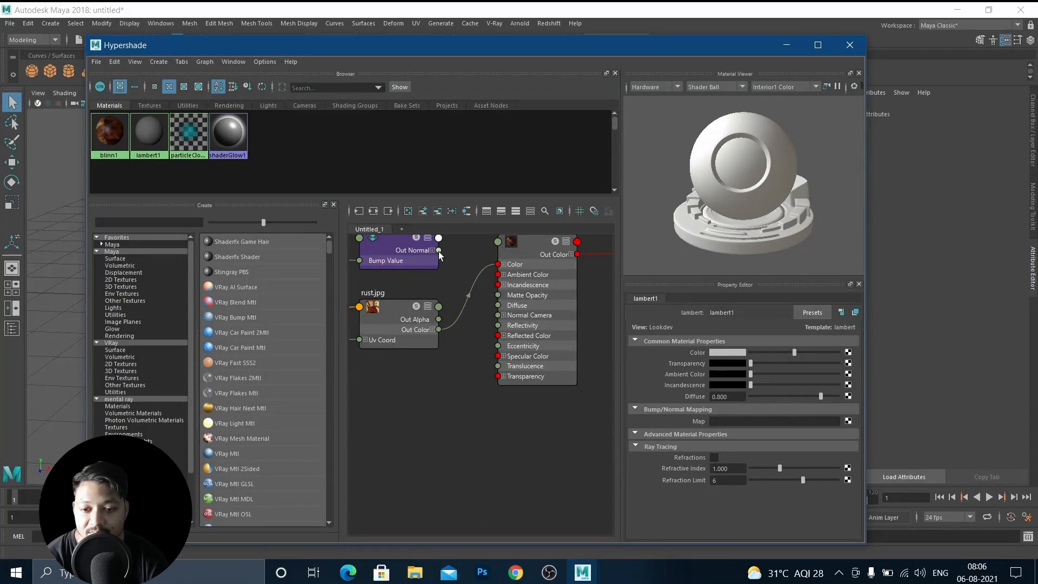
{"action": "left_click_drag", "start_coordinate": [439, 250], "coordinate": [497, 315]}
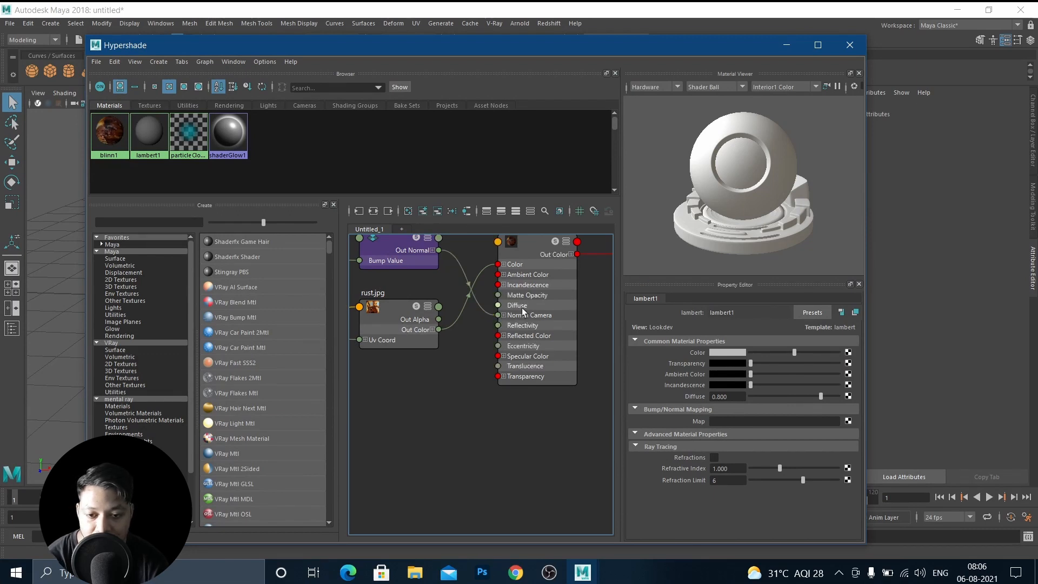
{"action": "left_click", "coordinate": [413, 249]}
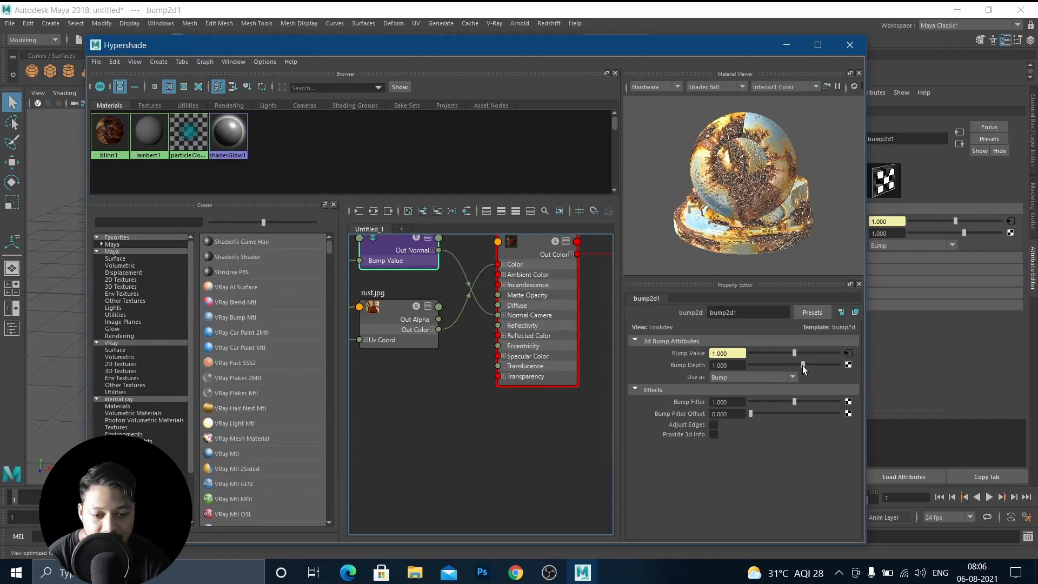
{"action": "left_click_drag", "start_coordinate": [803, 369], "coordinate": [794, 369]}
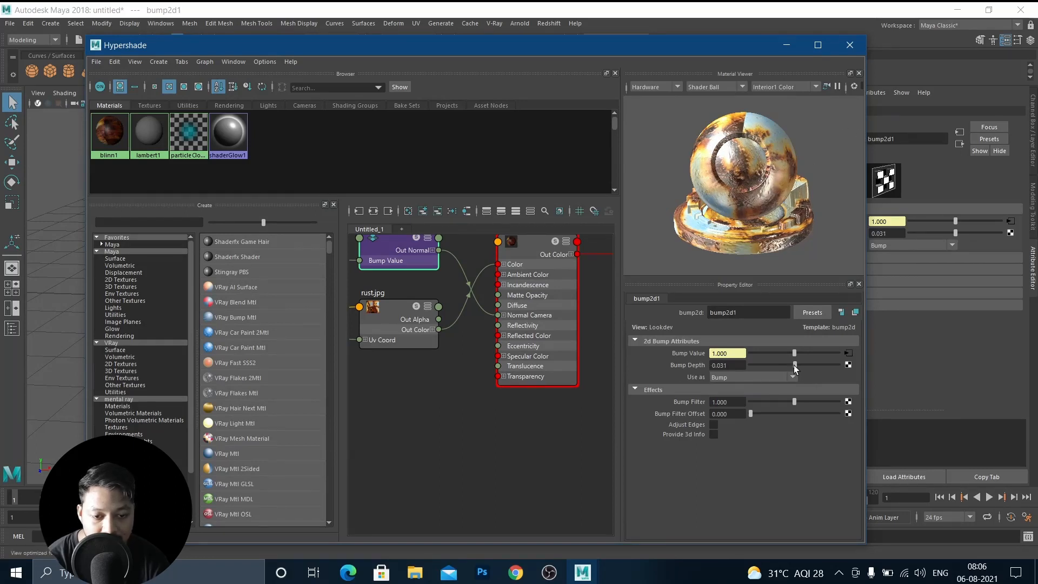
{"action": "left_click_drag", "start_coordinate": [794, 369], "coordinate": [797, 369]}
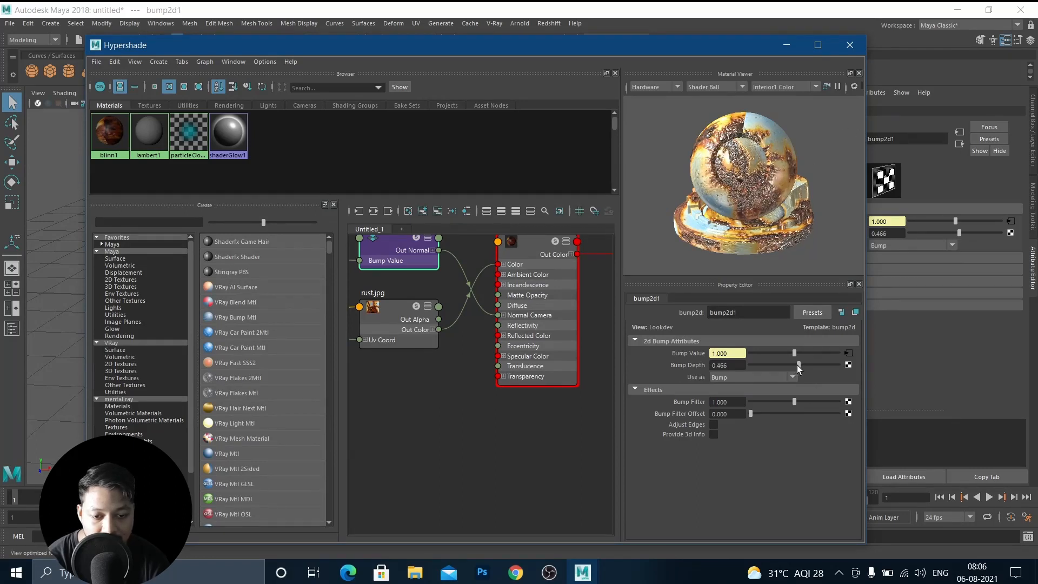
{"action": "left_click", "coordinate": [787, 39]}
Re-render the sphere with the adjusted bump and zoom in to inspect the result before minimizing the Render View.
{"action": "scroll", "coordinate": [510, 278], "scroll_direction": "down", "scroll_amount": 3}
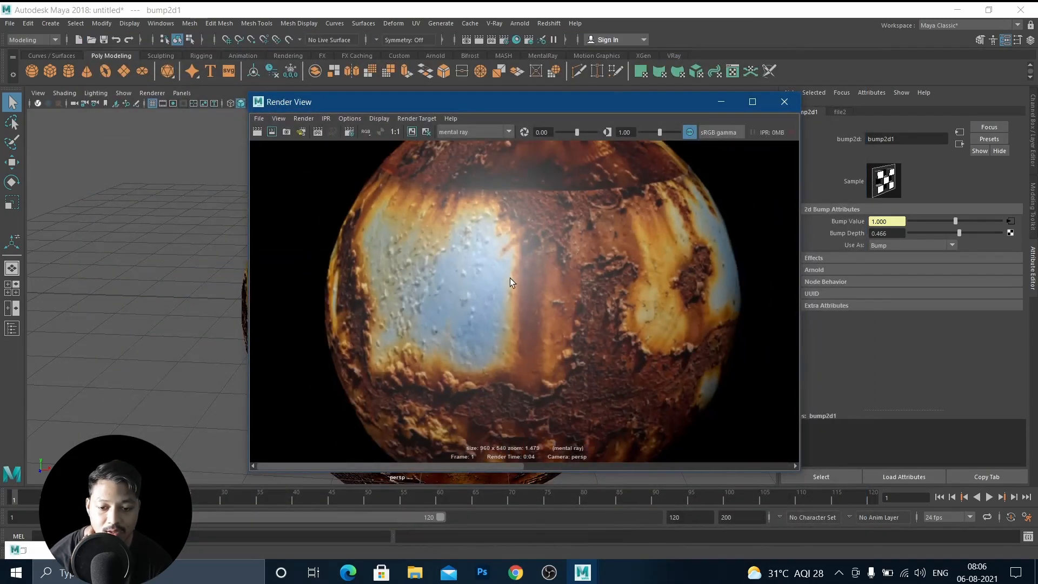
{"action": "left_click", "coordinate": [256, 130]}
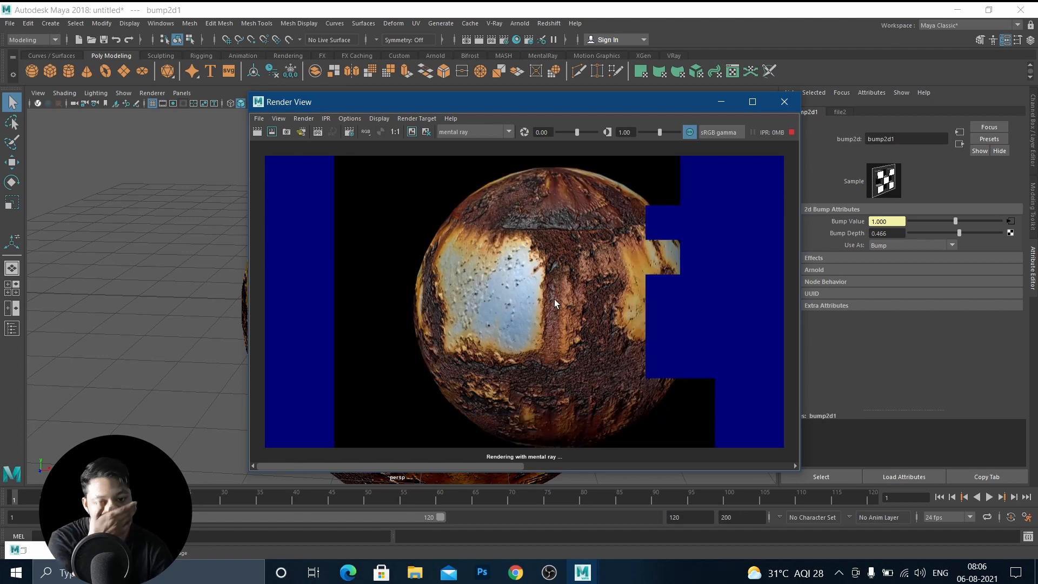
{"action": "scroll", "coordinate": [554, 300], "scroll_direction": "up", "scroll_amount": 8}
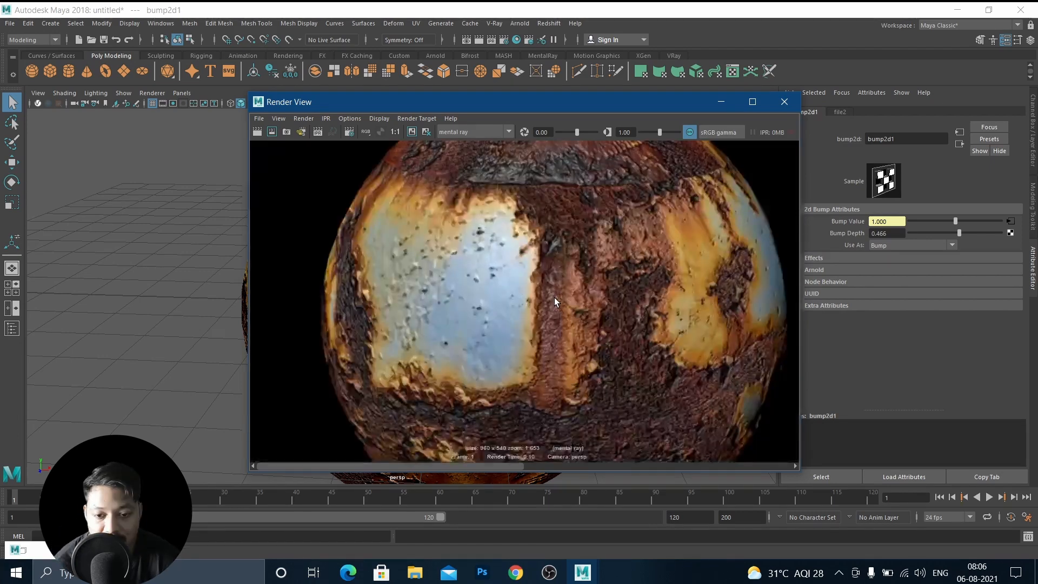
{"action": "scroll", "coordinate": [567, 297], "scroll_direction": "down", "scroll_amount": 9}
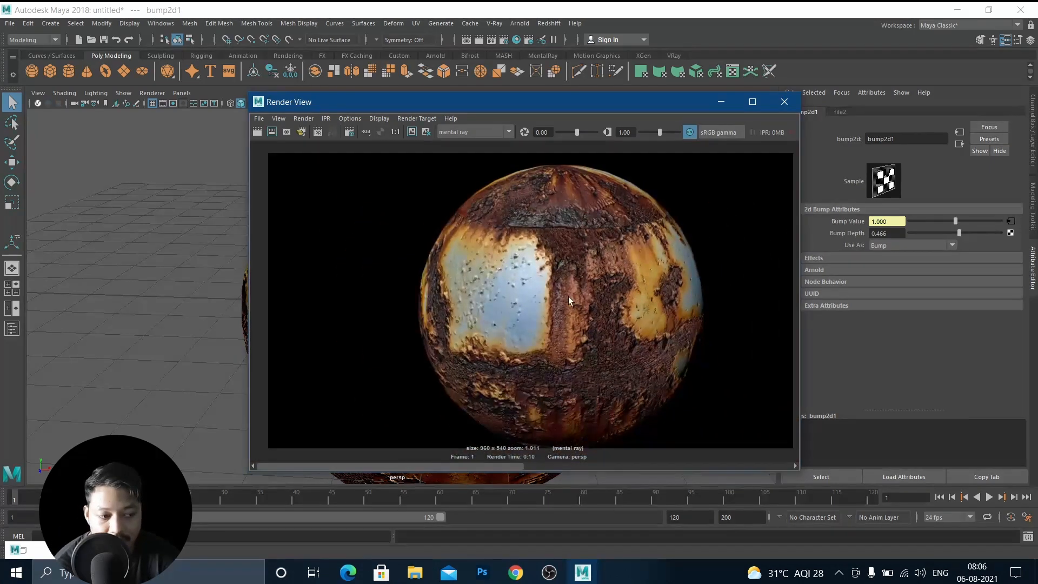
{"action": "scroll", "coordinate": [569, 297], "scroll_direction": "up", "scroll_amount": 2}
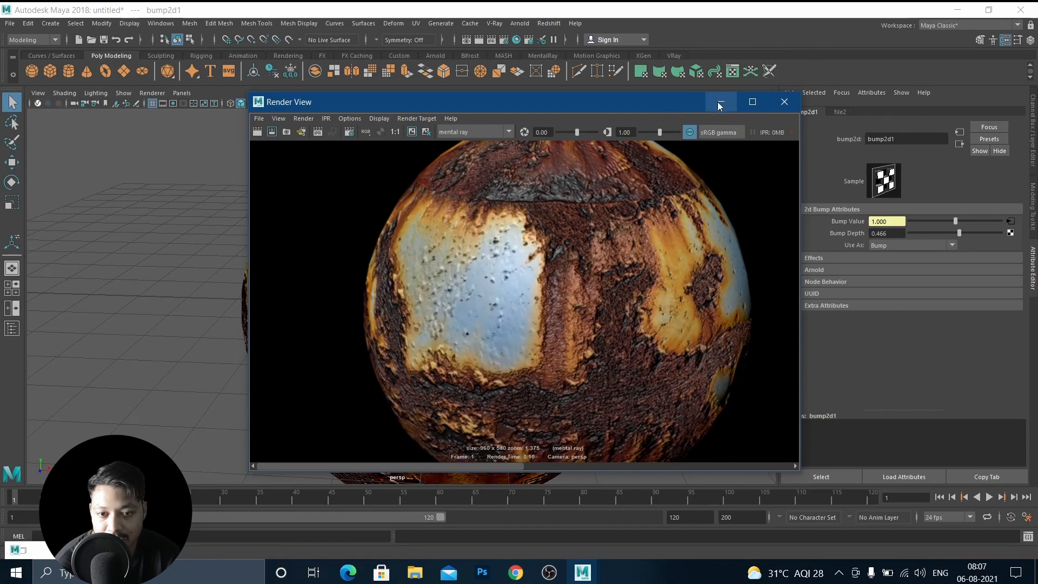
{"action": "left_click_drag", "start_coordinate": [655, 105], "coordinate": [453, 87]}
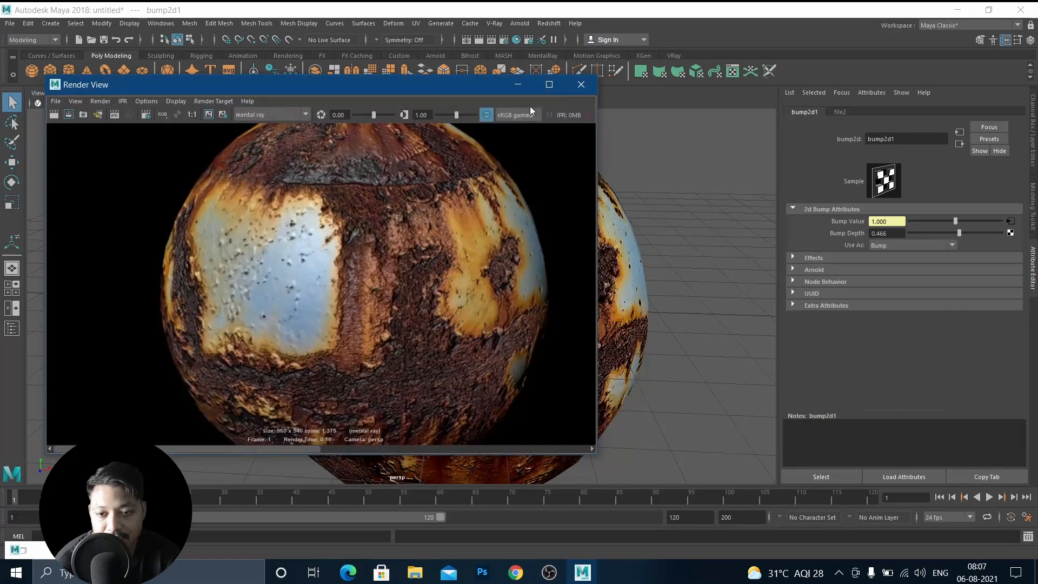
{"action": "left_click", "coordinate": [528, 86]}
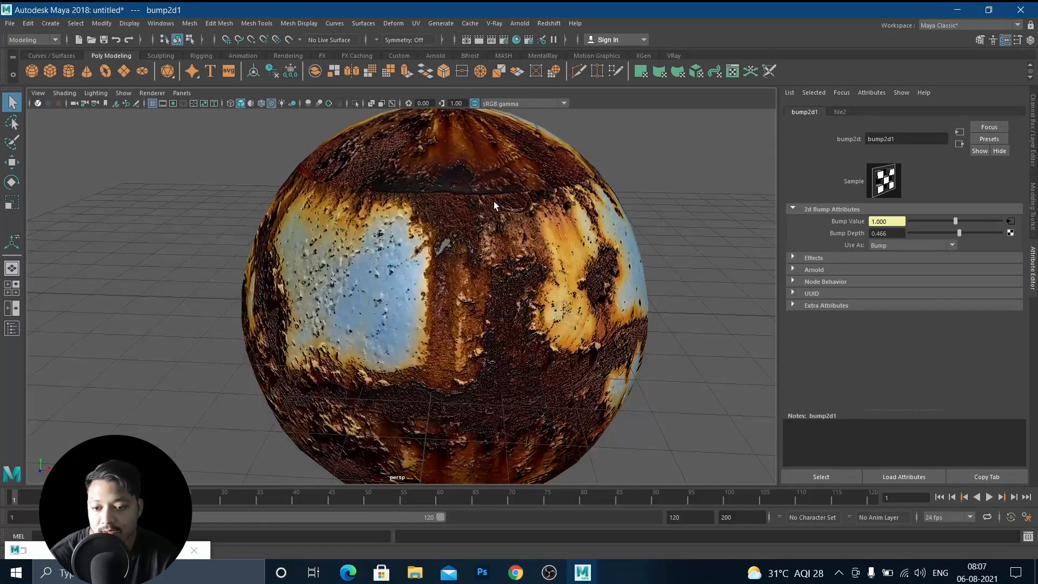
Duplicate the sphere and move the copy to the left of the original.
{"action": "left_click", "coordinate": [488, 201]}
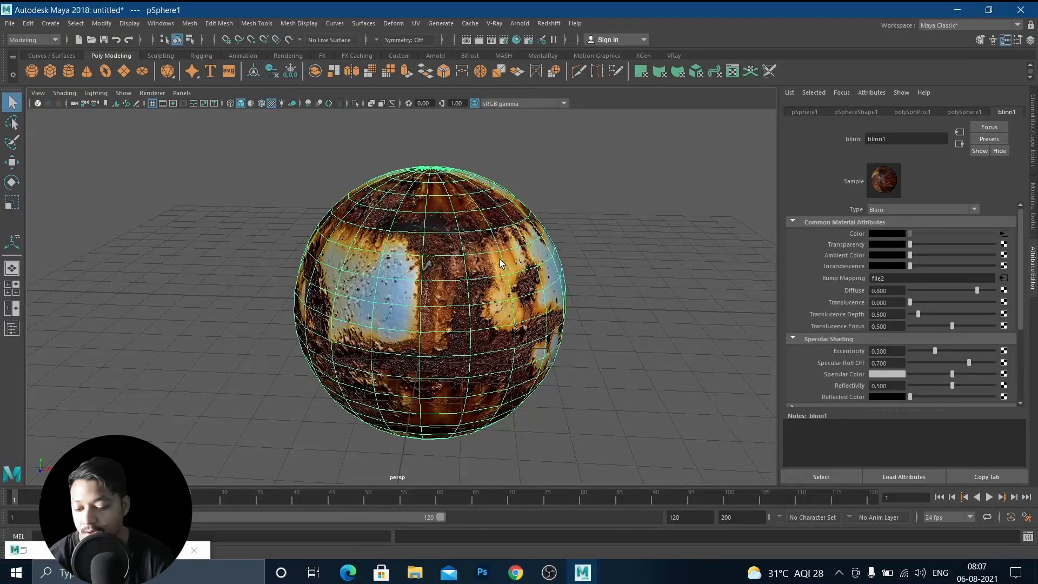
{"action": "key", "text": "ctrl+d"}
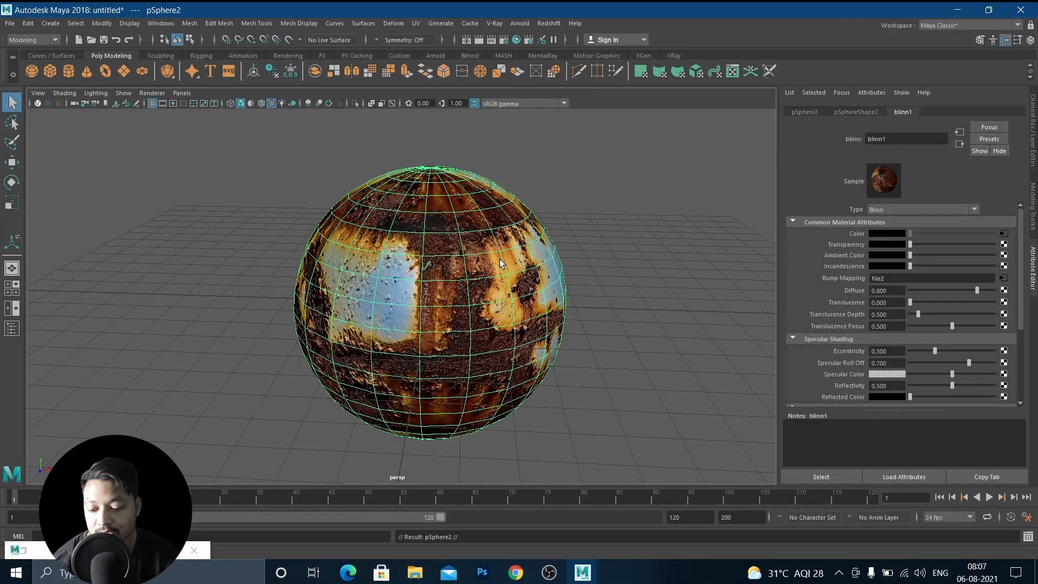
{"action": "key", "text": "w"}
{"action": "left_click_drag", "start_coordinate": [484, 303], "coordinate": [148, 275]}
{"action": "middle_click_drag", "start_coordinate": [381, 284], "coordinate": [587, 272], "text": "alt"}
{"action": "left_click_drag", "start_coordinate": [384, 300], "coordinate": [396, 298], "text": "alt"}
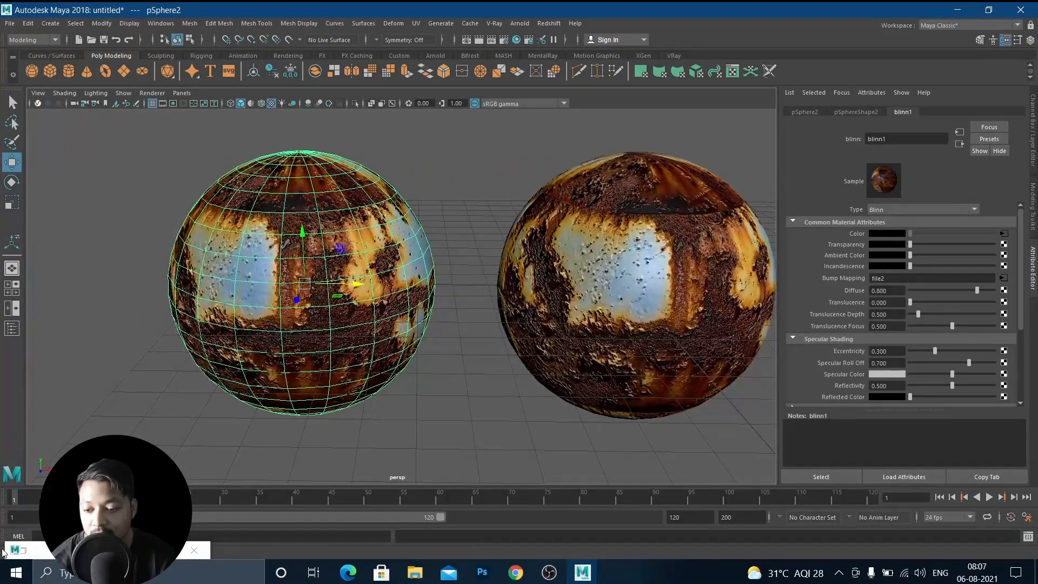
Delete the rust bump.jpg file and bump2d1 nodes from blinn1's shading network in Hypershade.
{"action": "left_click", "coordinate": [22, 550]}
{"action": "scroll", "coordinate": [435, 388], "scroll_direction": "down", "scroll_amount": 5}
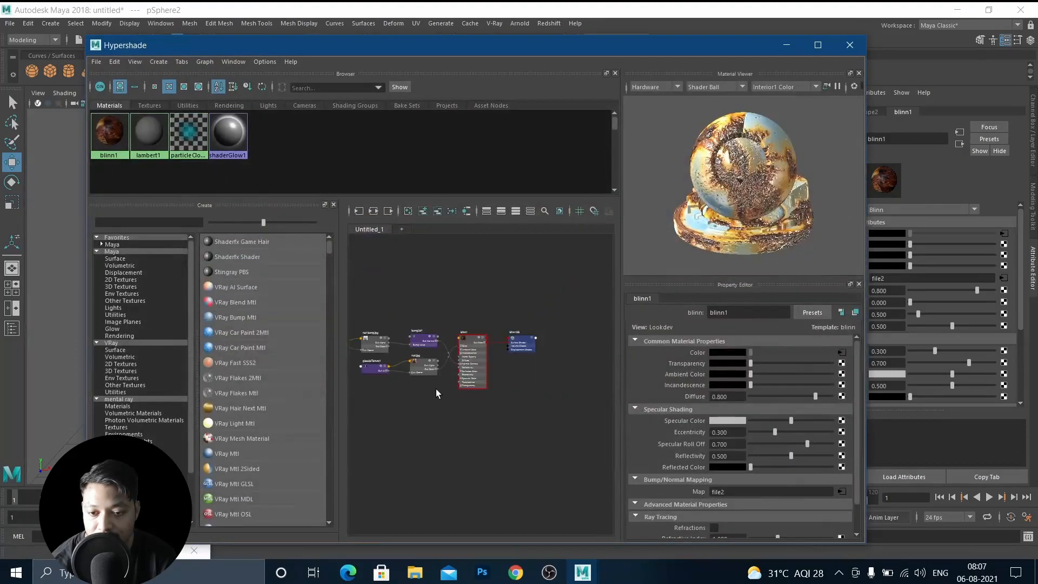
{"action": "left_click", "coordinate": [473, 215]}
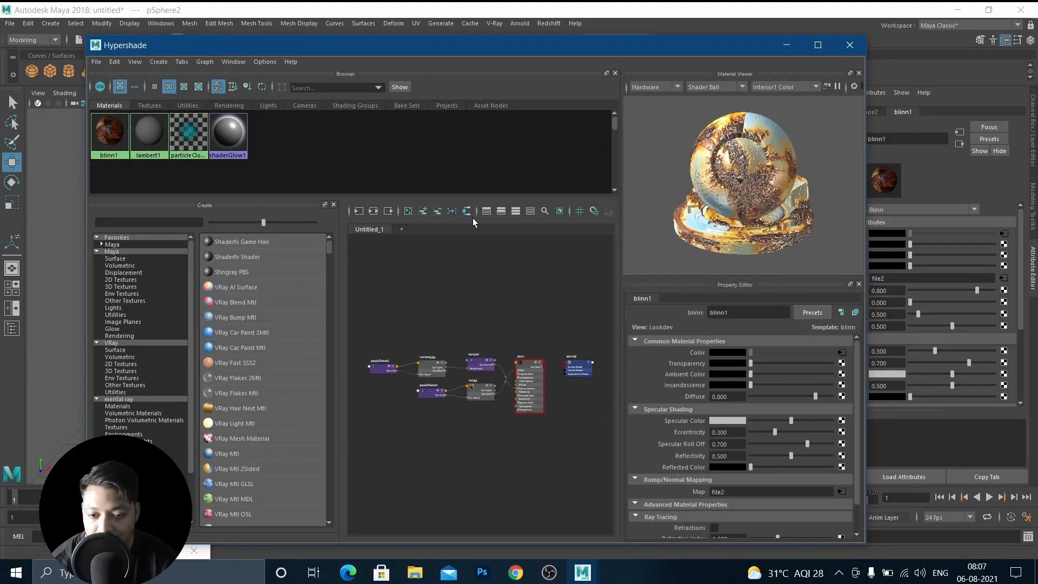
{"action": "scroll", "coordinate": [544, 404], "scroll_direction": "up", "scroll_amount": 5}
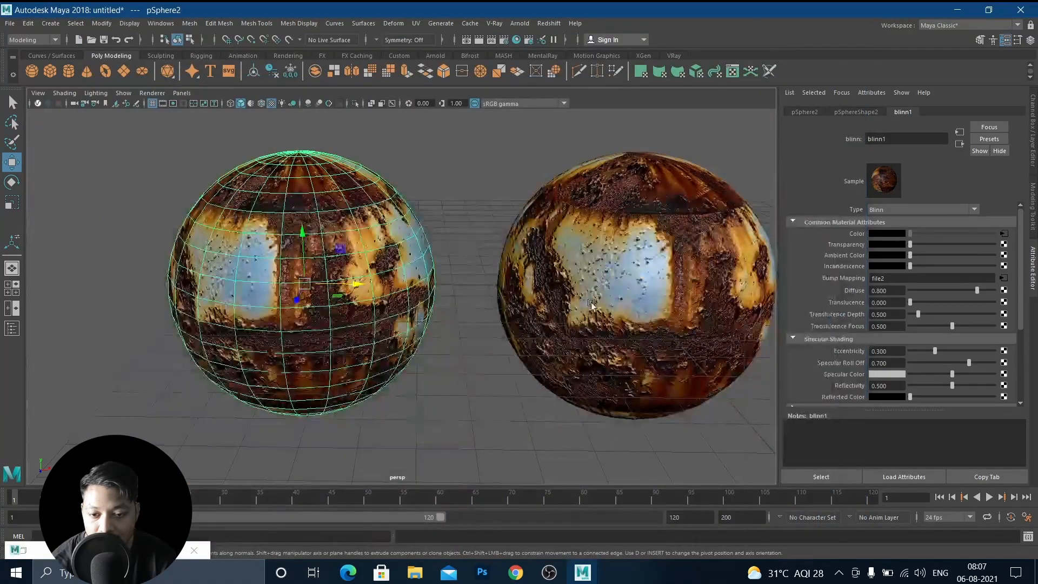
{"action": "left_click", "coordinate": [24, 550]}
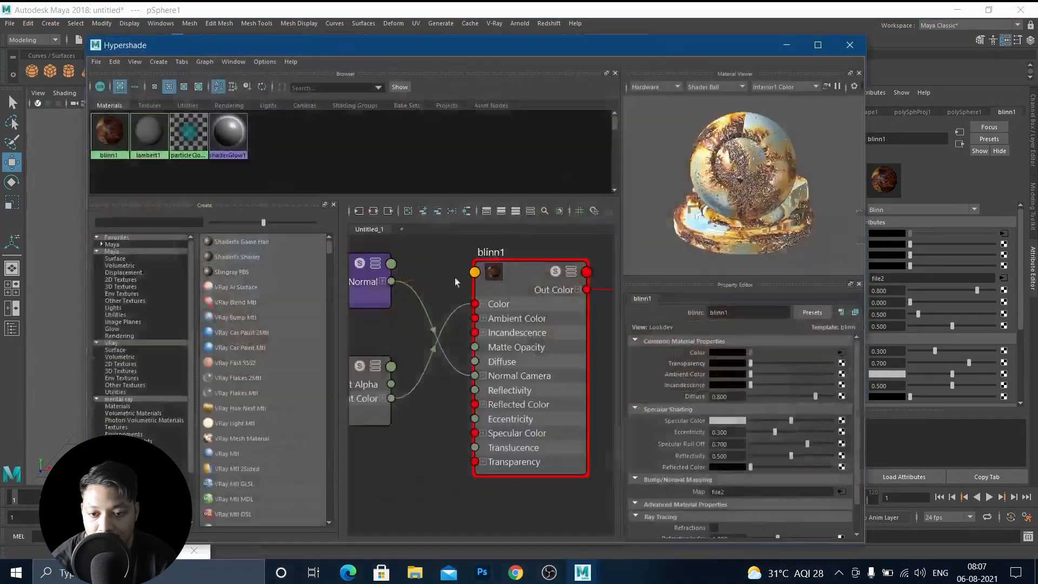
{"action": "scroll", "coordinate": [471, 343], "scroll_direction": "down", "scroll_amount": 4}
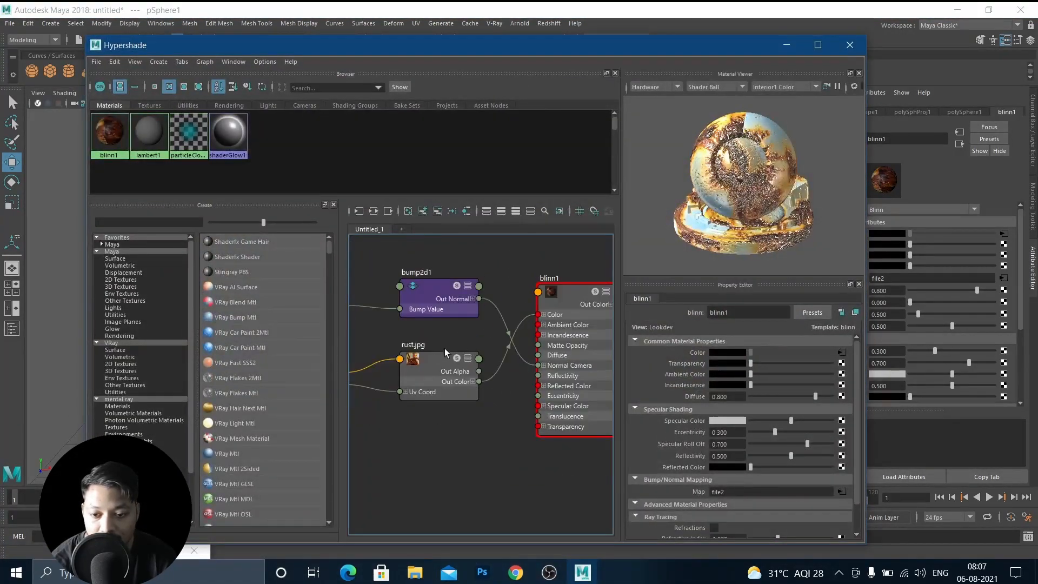
{"action": "middle_click_drag", "start_coordinate": [444, 348], "coordinate": [517, 374]}
{"action": "scroll", "coordinate": [514, 374], "scroll_direction": "down", "scroll_amount": 2}
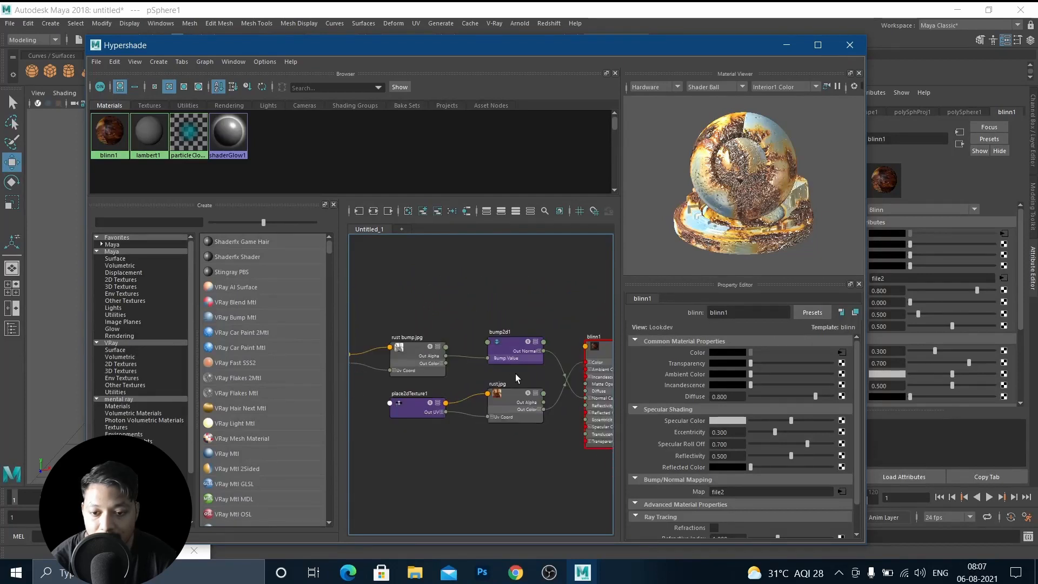
{"action": "left_click_drag", "start_coordinate": [382, 292], "coordinate": [561, 372]}
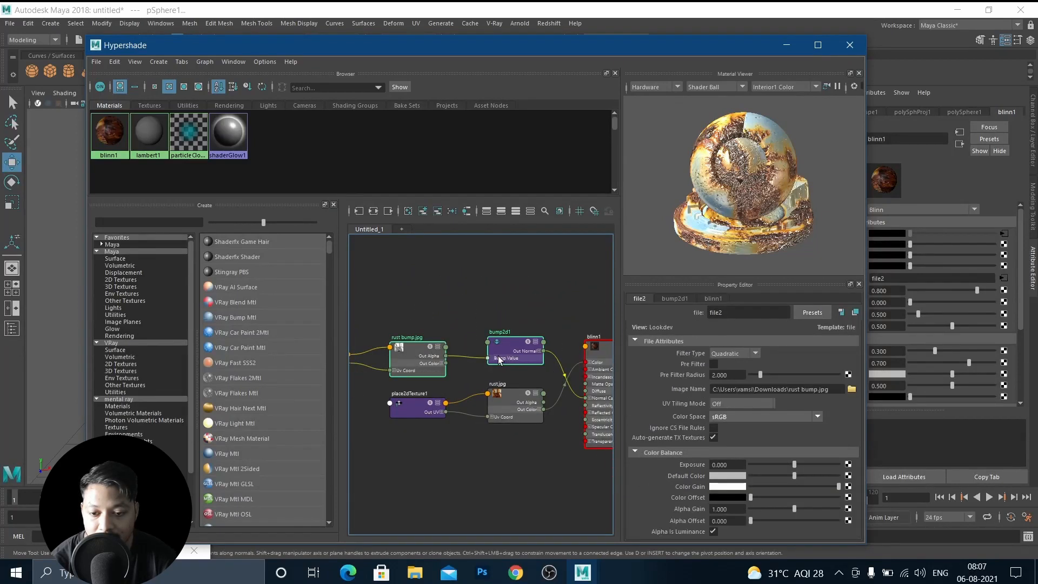
{"action": "scroll", "coordinate": [454, 353], "scroll_direction": "down", "scroll_amount": 3}
{"action": "middle_click_drag", "start_coordinate": [450, 352], "coordinate": [528, 351]}
{"action": "left_click_drag", "start_coordinate": [418, 301], "coordinate": [577, 364]}
{"action": "key", "text": "Delete"}
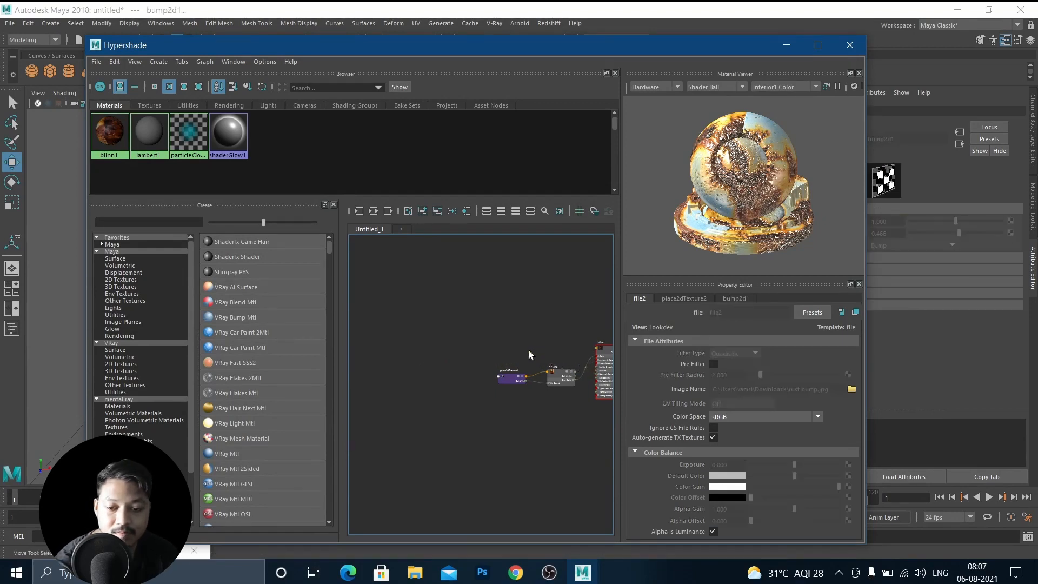
Select the blinn1SG shading group node and examine its Shading Group Attributes, including the displacement material slot.
{"action": "middle_click_drag", "start_coordinate": [497, 341], "coordinate": [355, 308]}
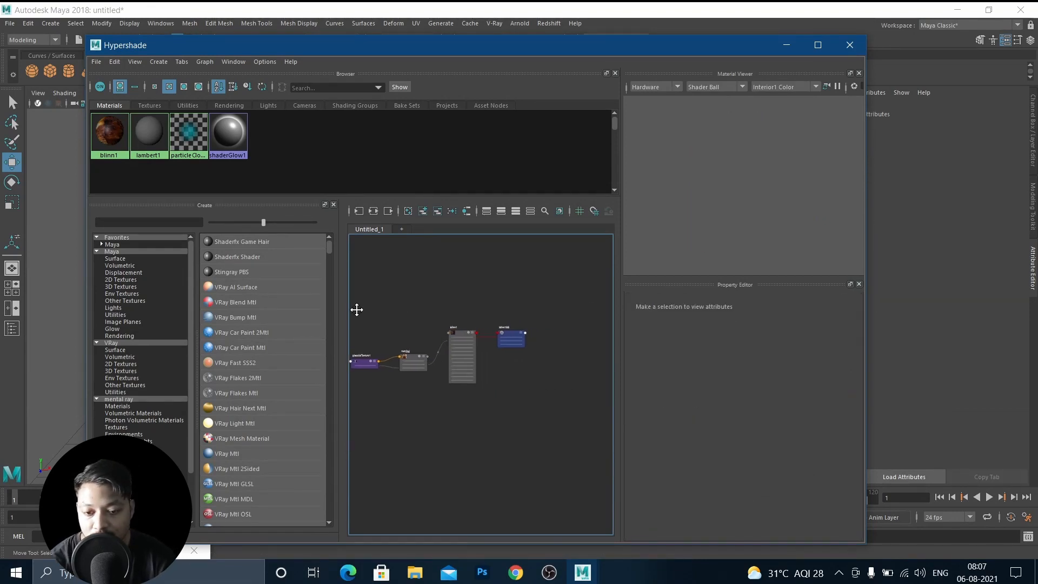
{"action": "left_click", "coordinate": [458, 333]}
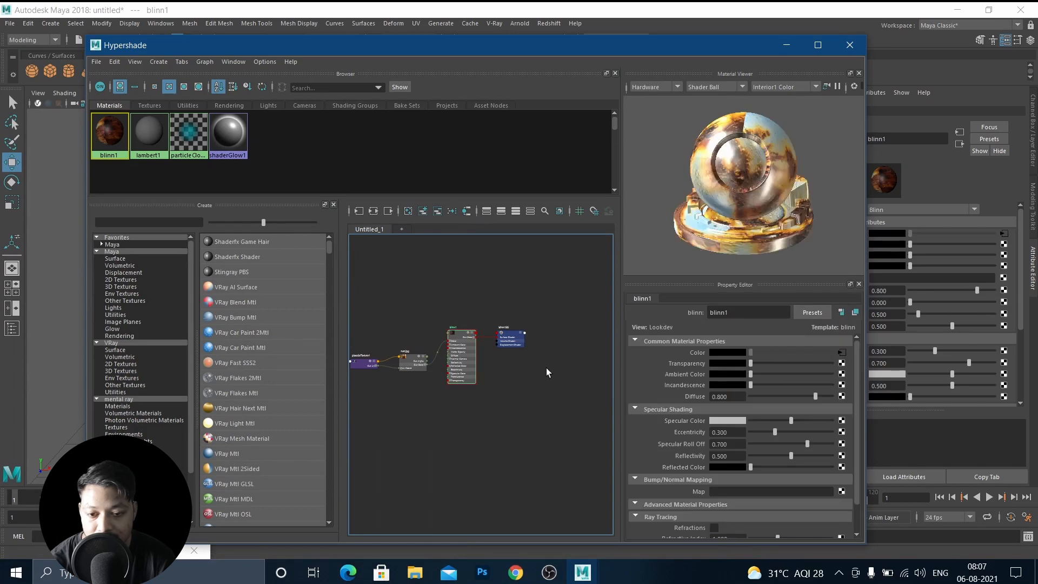
{"action": "scroll", "coordinate": [486, 338], "scroll_direction": "up", "scroll_amount": 5}
{"action": "middle_click_drag", "start_coordinate": [445, 312], "coordinate": [502, 344]}
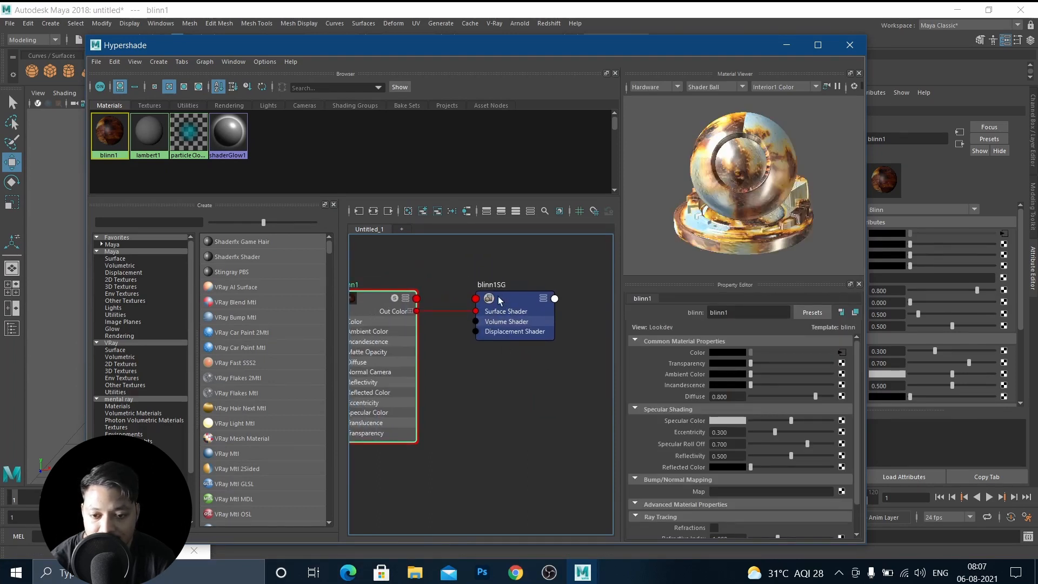
{"action": "left_click", "coordinate": [519, 332]}
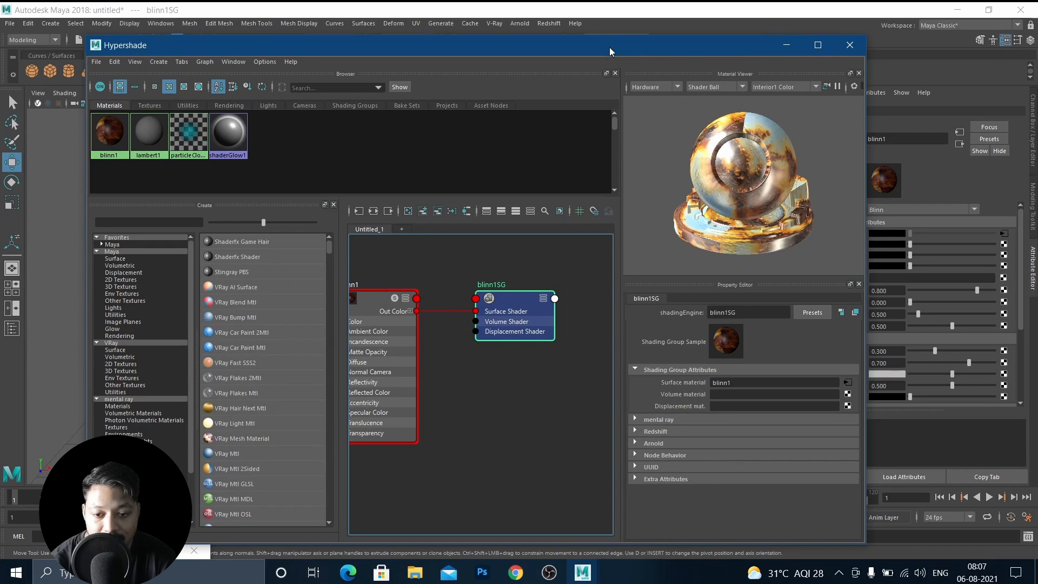
{"action": "left_click_drag", "start_coordinate": [609, 47], "coordinate": [630, 169]}
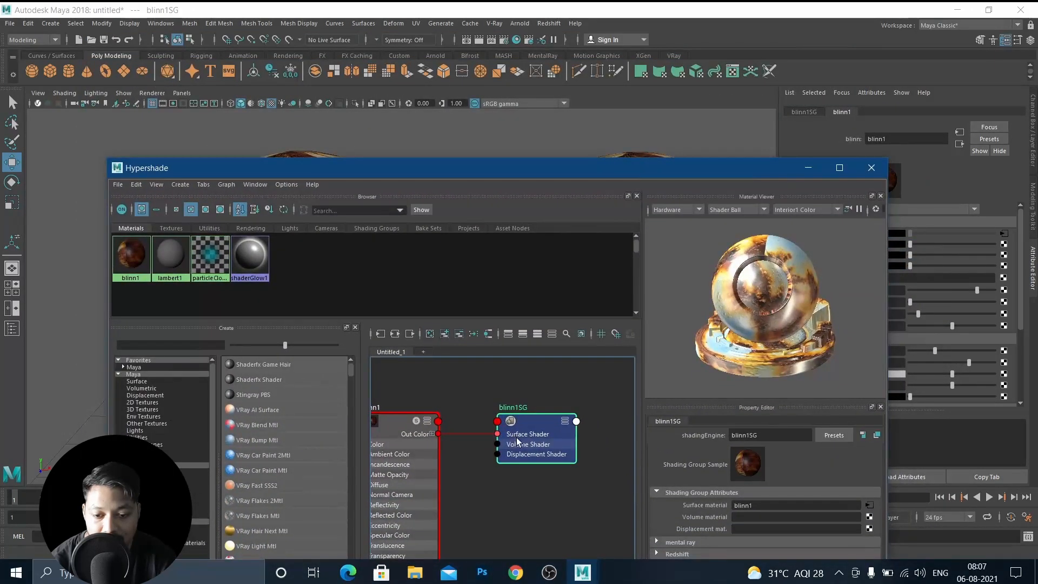
{"action": "middle_click_drag", "start_coordinate": [401, 415], "coordinate": [470, 400], "text": "alt"}
{"action": "middle_click_drag", "start_coordinate": [542, 444], "coordinate": [524, 439], "text": "alt"}
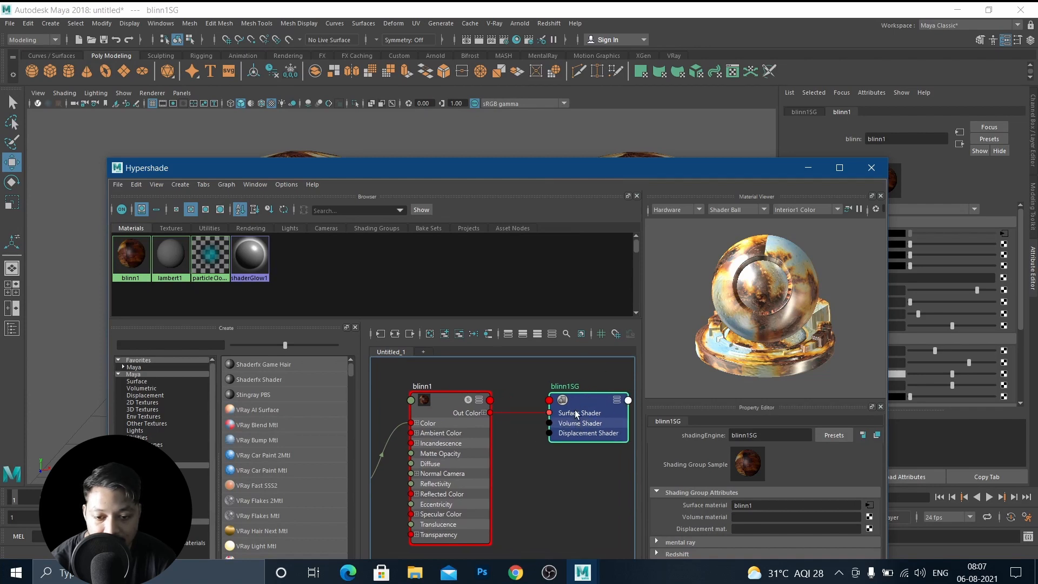
{"action": "mouse_move", "coordinate": [579, 402]}
{"action": "left_mouse_down"}
{"action": "mouse_move", "coordinate": [557, 405]}
{"action": "mouse_move", "coordinate": [577, 401]}
{"action": "left_mouse_up"}
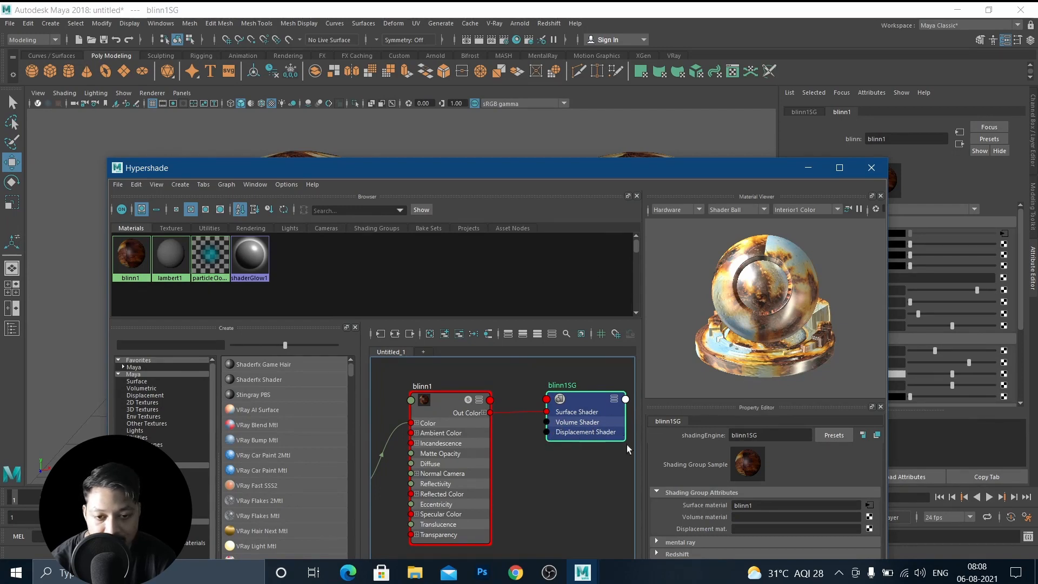
{"action": "middle_click_drag", "start_coordinate": [589, 476], "coordinate": [524, 448]}
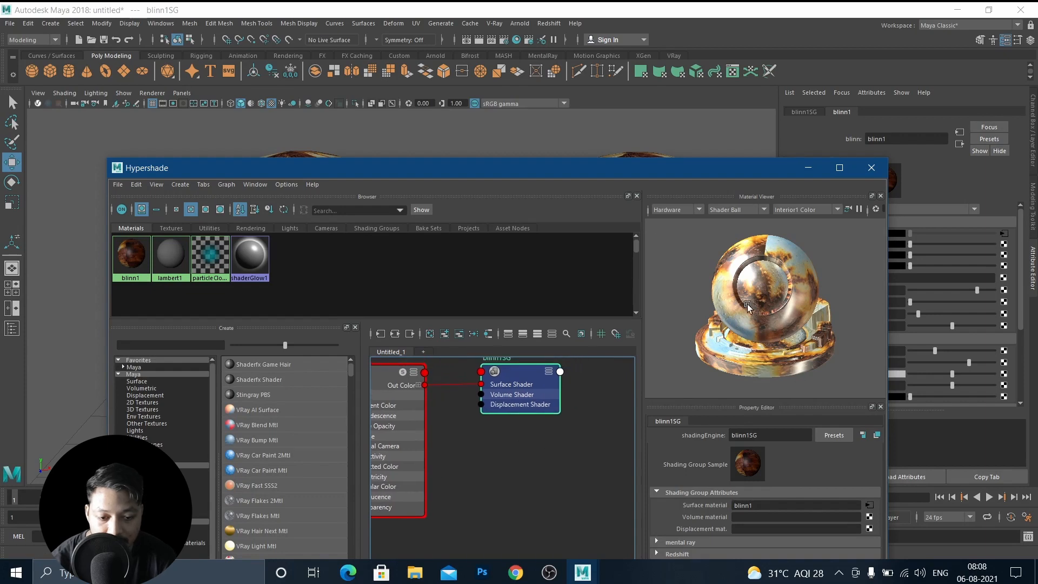
{"action": "left_click_drag", "start_coordinate": [618, 181], "coordinate": [603, 134]}
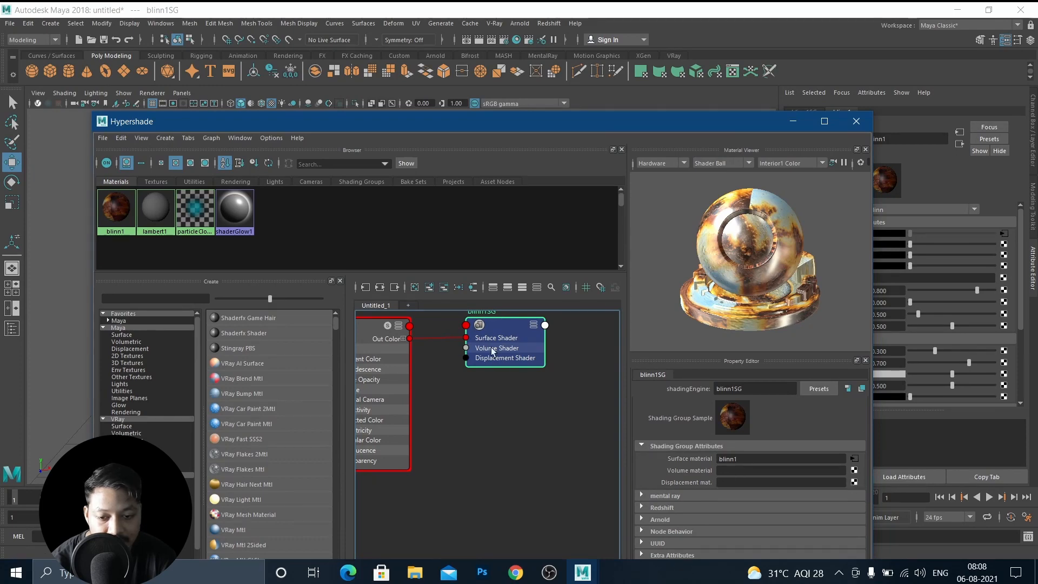
{"action": "left_click_drag", "start_coordinate": [579, 126], "coordinate": [577, 70]}
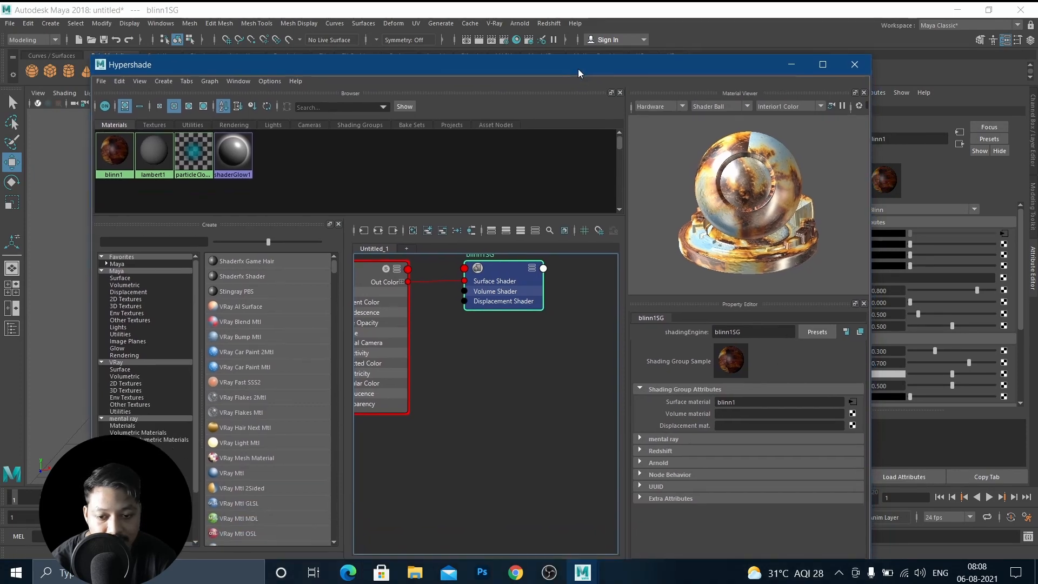
Map a File texture into blinn1SG's displacement material slot and load rust bump.jpg as its image.
{"action": "left_click", "coordinate": [853, 425]}
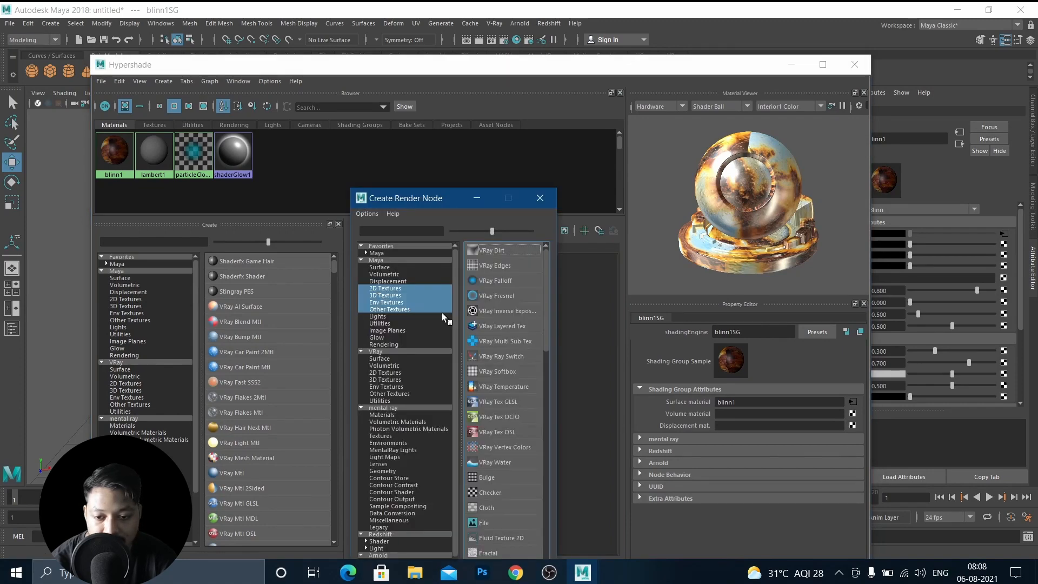
{"action": "left_click", "coordinate": [491, 524]}
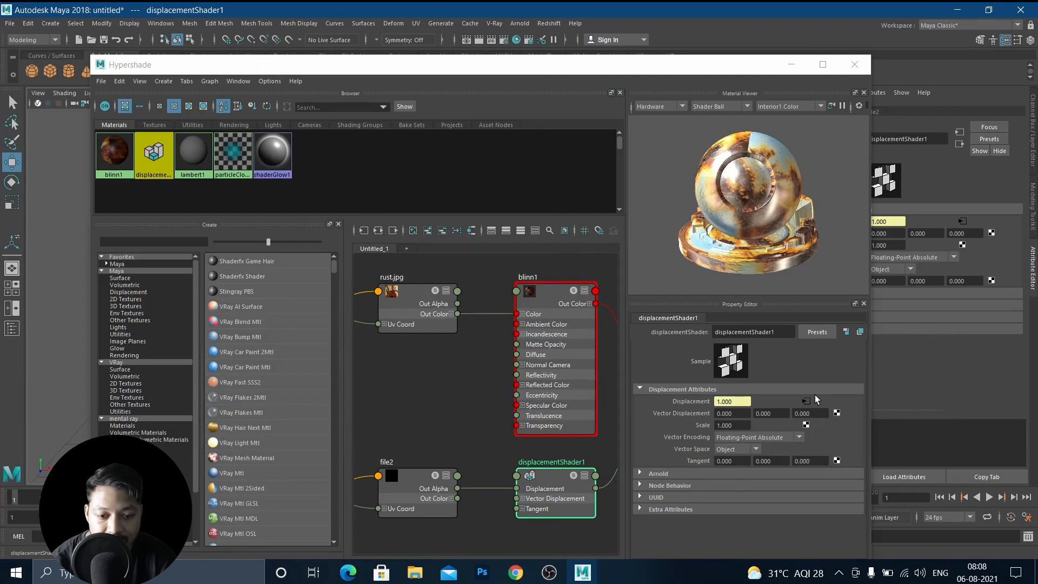
{"action": "left_click", "coordinate": [806, 402]}
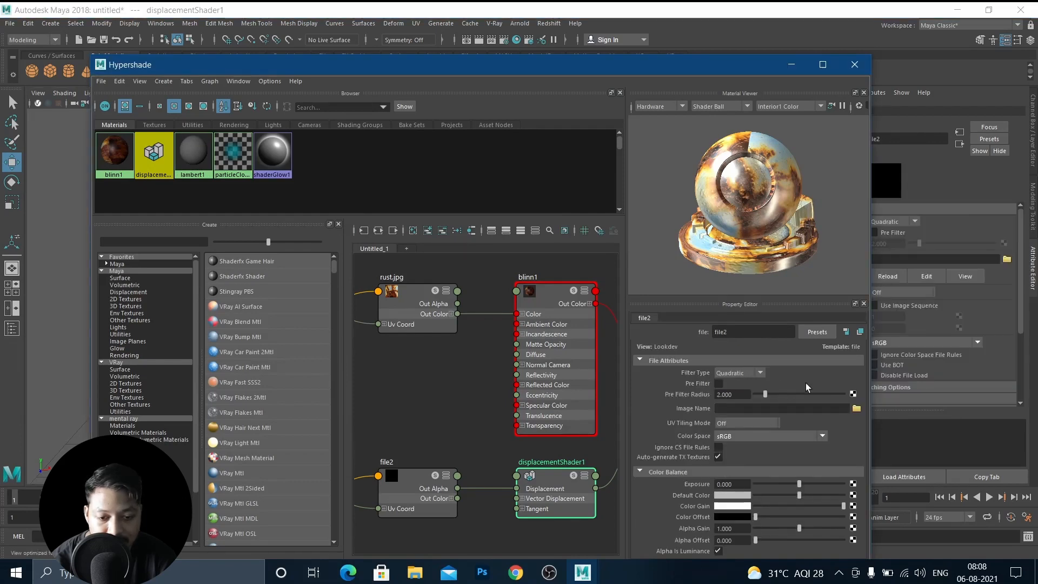
{"action": "left_click", "coordinate": [856, 409]}
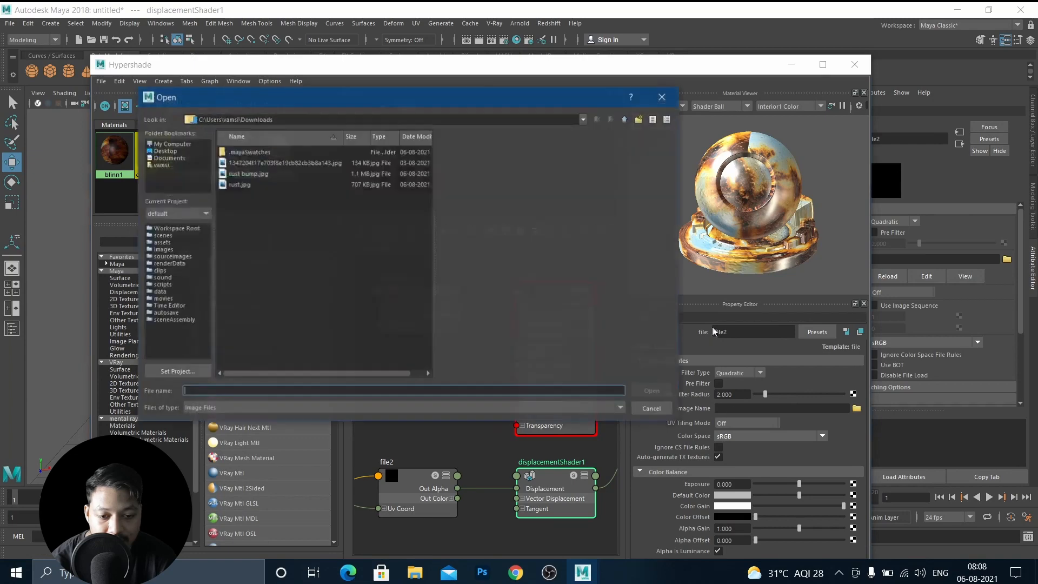
{"action": "left_click", "coordinate": [237, 175]}
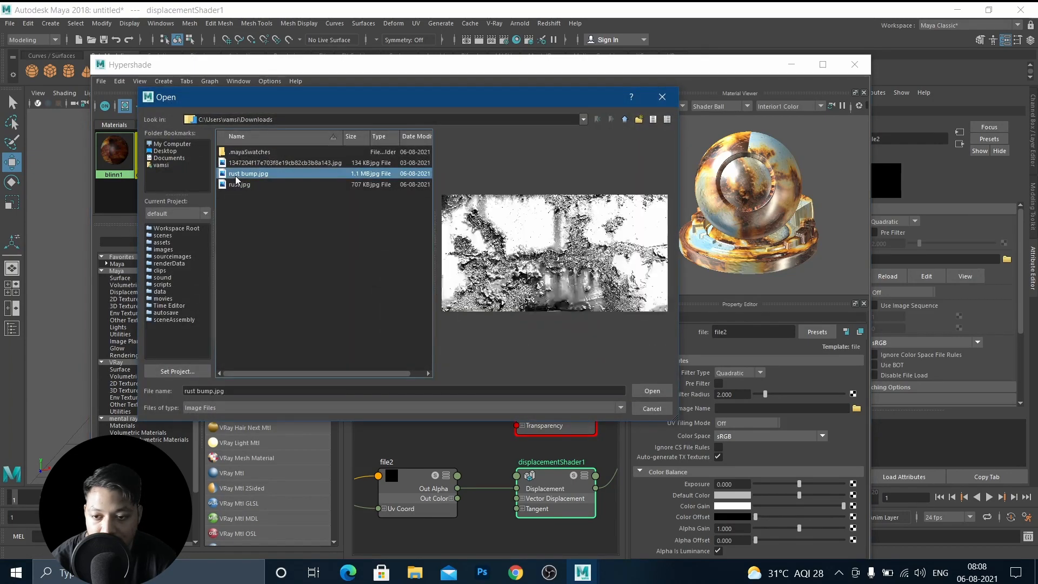
{"action": "left_click", "coordinate": [652, 391]}
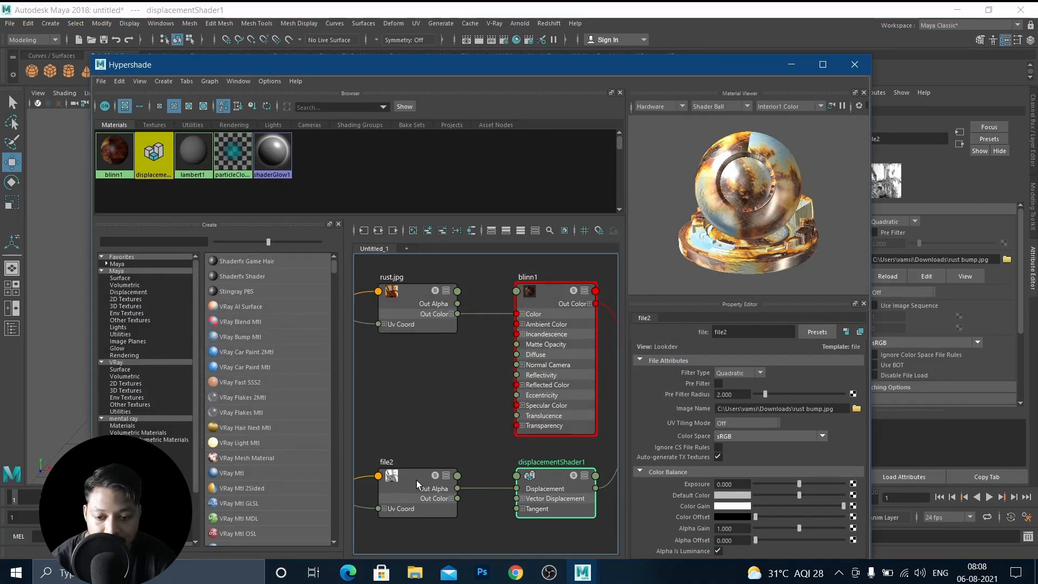
{"action": "scroll", "coordinate": [426, 438], "scroll_direction": "down", "scroll_amount": 4}
{"action": "middle_click_drag", "start_coordinate": [427, 437], "coordinate": [408, 393], "text": "alt"}
{"action": "double_click", "coordinate": [462, 415]}
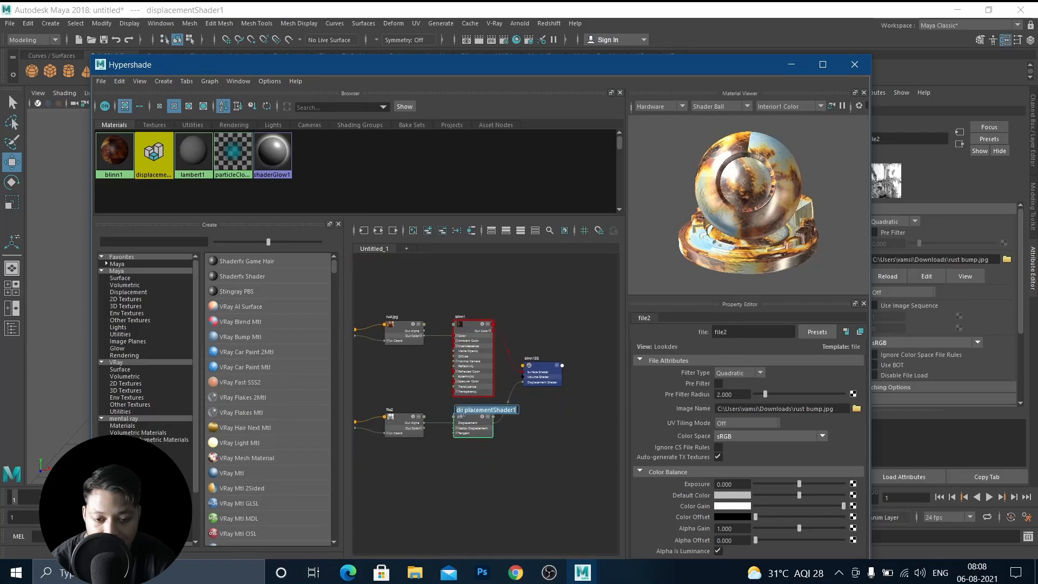
{"action": "left_click", "coordinate": [475, 421]}
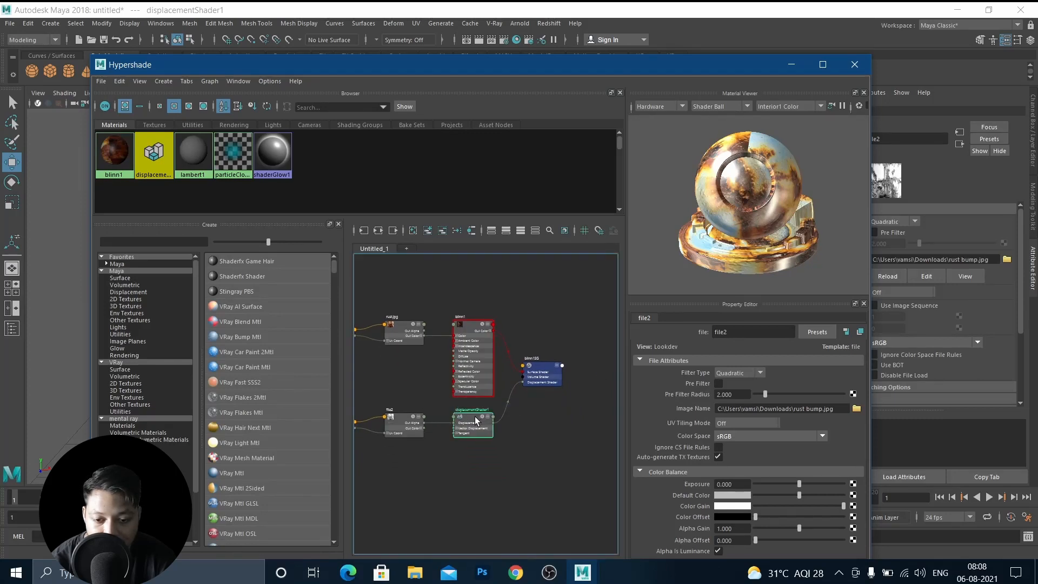
{"action": "left_click", "coordinate": [474, 436]}
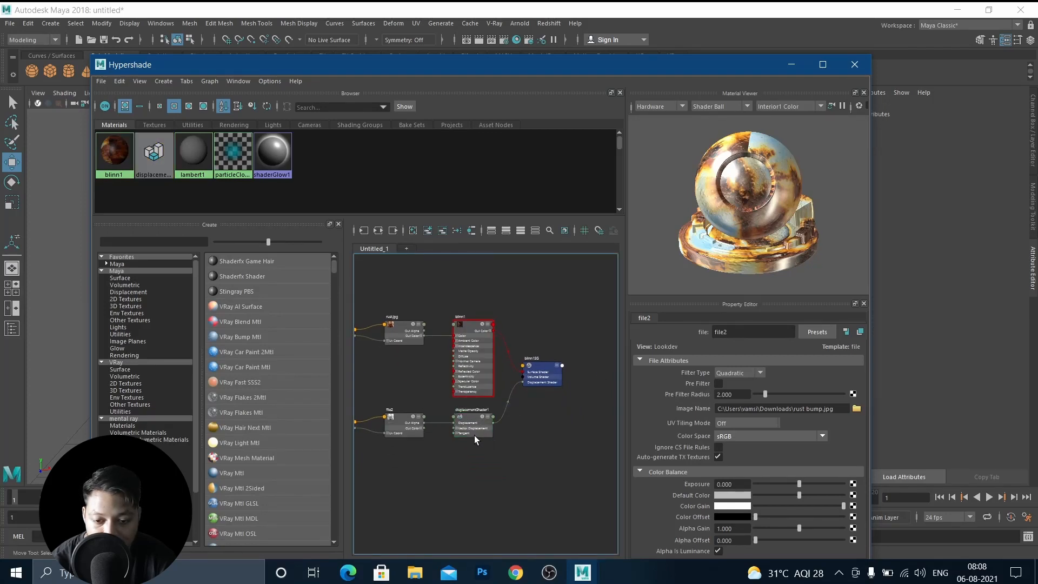
{"action": "left_click", "coordinate": [790, 65]}
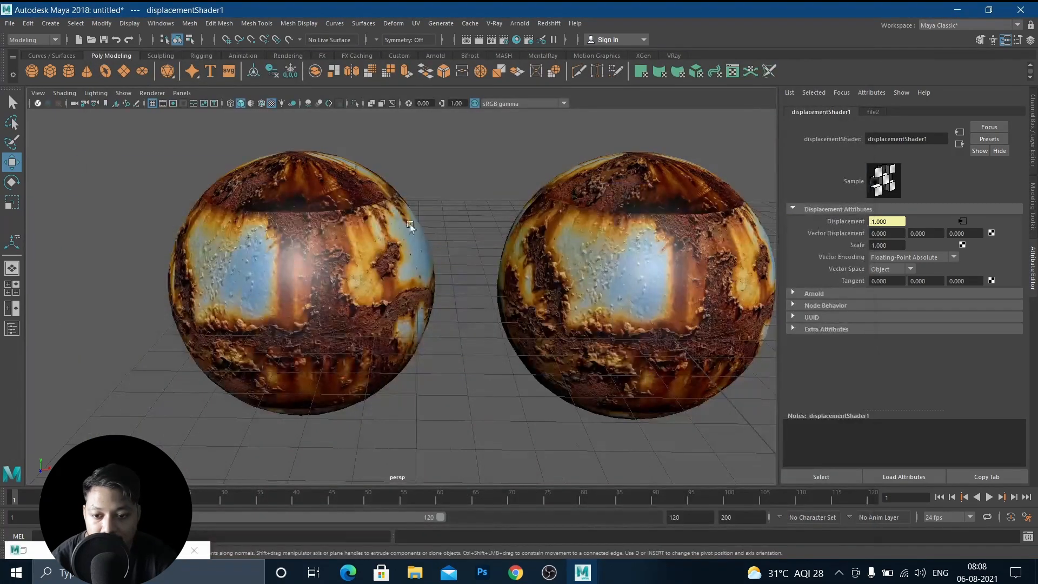
{"action": "middle_click_drag", "start_coordinate": [368, 252], "coordinate": [427, 249], "text": "alt"}
{"action": "left_click_drag", "start_coordinate": [426, 249], "coordinate": [442, 249], "text": "alt"}
{"action": "right_click_drag", "start_coordinate": [443, 248], "coordinate": [562, 246], "text": "alt"}
{"action": "right_click", "coordinate": [133, 544]}
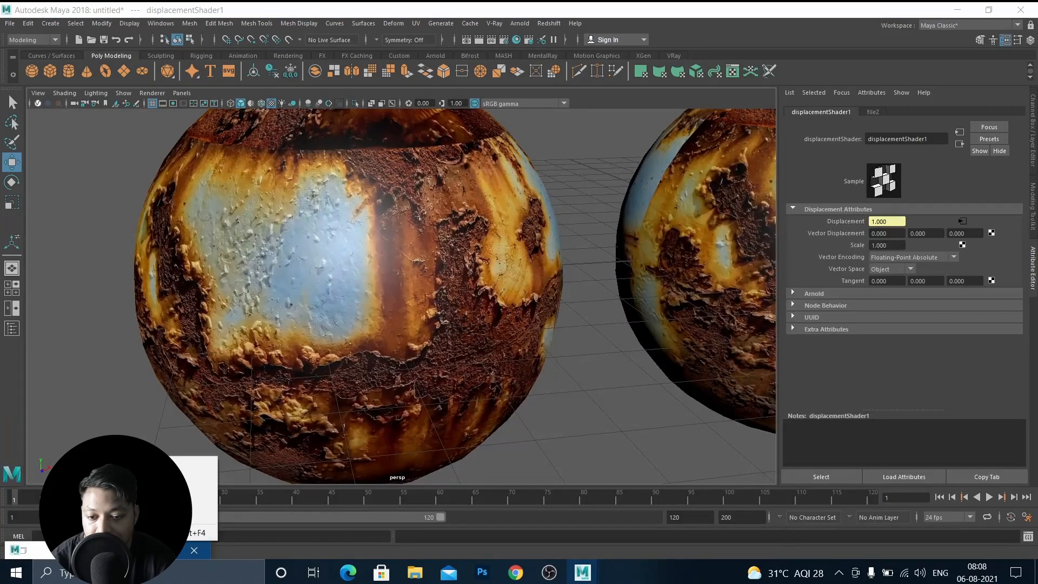
{"action": "left_click", "coordinate": [19, 552]}
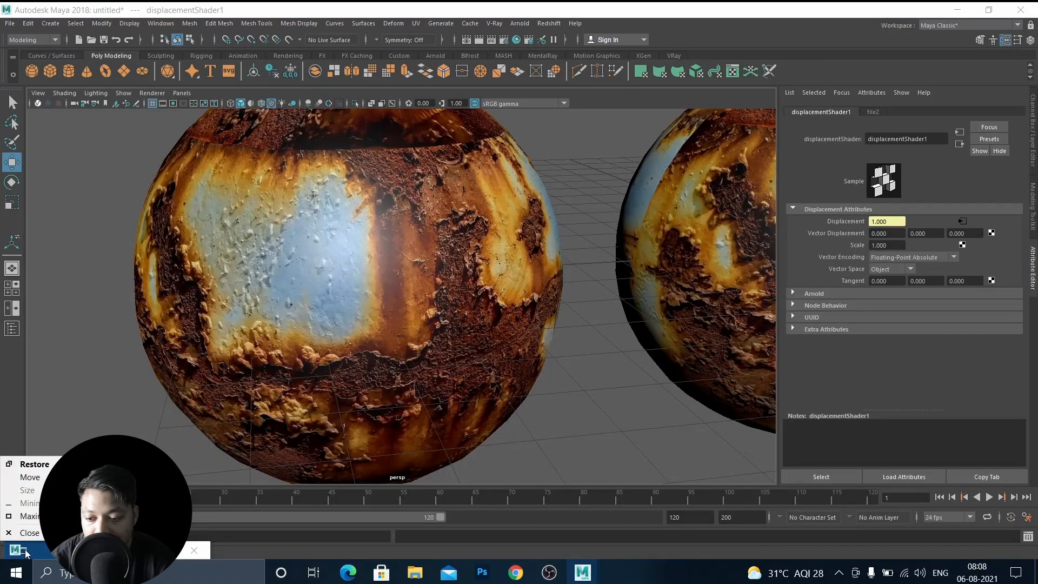
{"action": "double_click", "coordinate": [24, 549]}
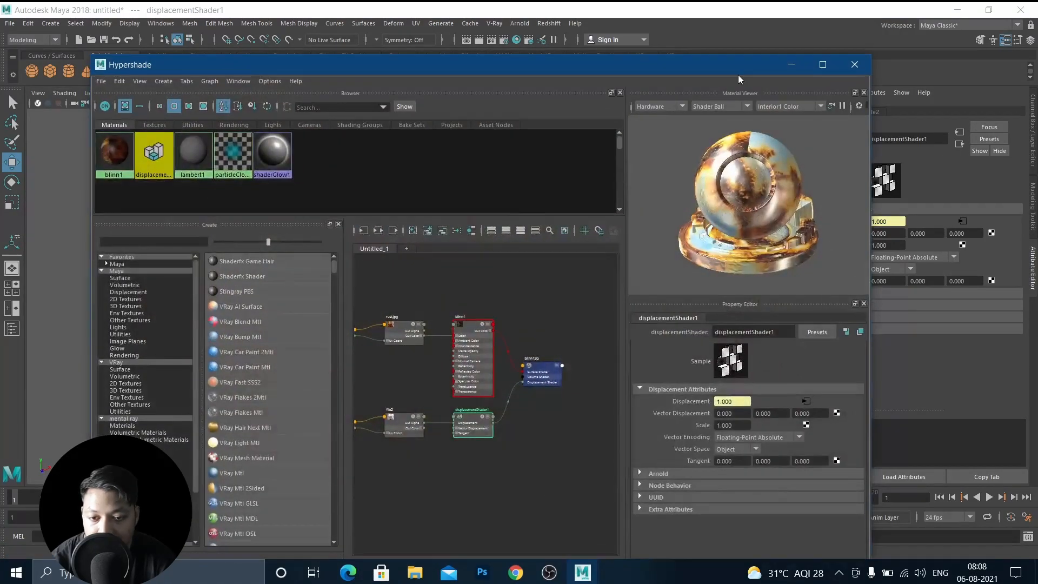
{"action": "left_click", "coordinate": [807, 66]}
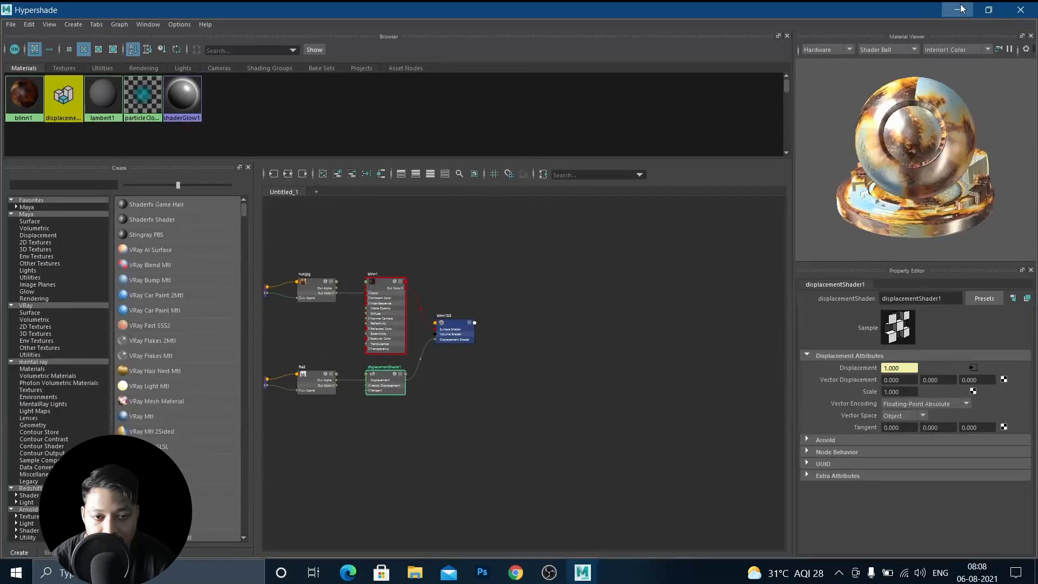
{"action": "left_click", "coordinate": [957, 10]}
Reopen the Render View and render the displaced sphere with mental ray.
{"action": "left_click", "coordinate": [127, 550]}
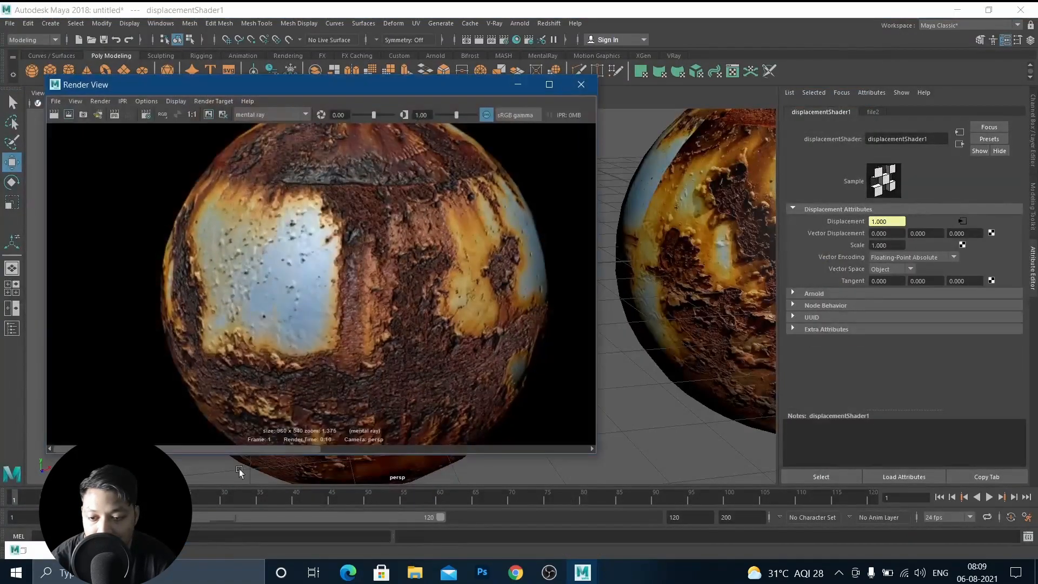
{"action": "scroll", "coordinate": [340, 234], "scroll_direction": "down", "scroll_amount": 1}
{"action": "scroll", "coordinate": [339, 235], "scroll_direction": "down", "scroll_amount": 4}
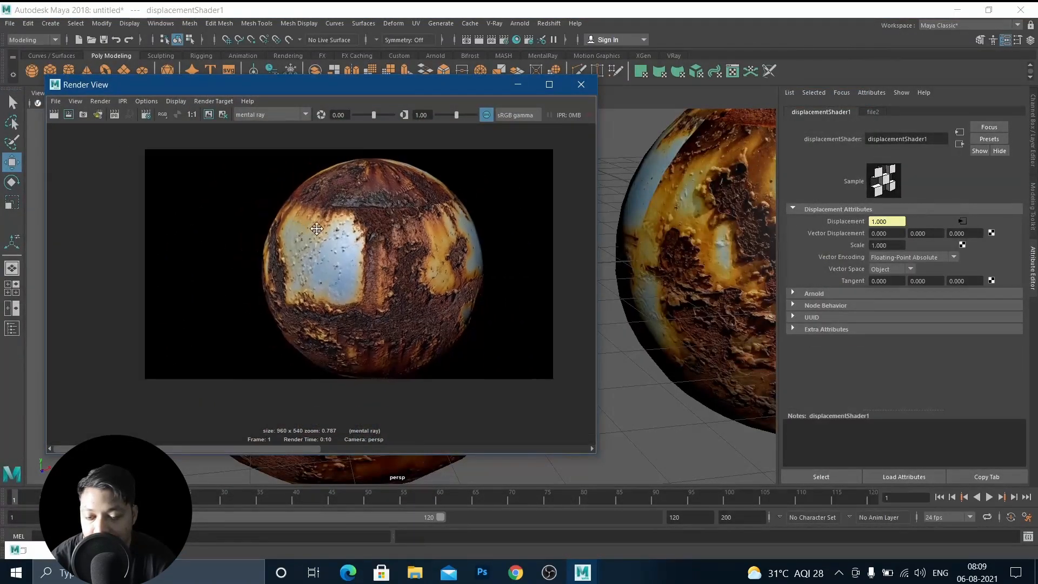
{"action": "left_click", "coordinate": [65, 114]}
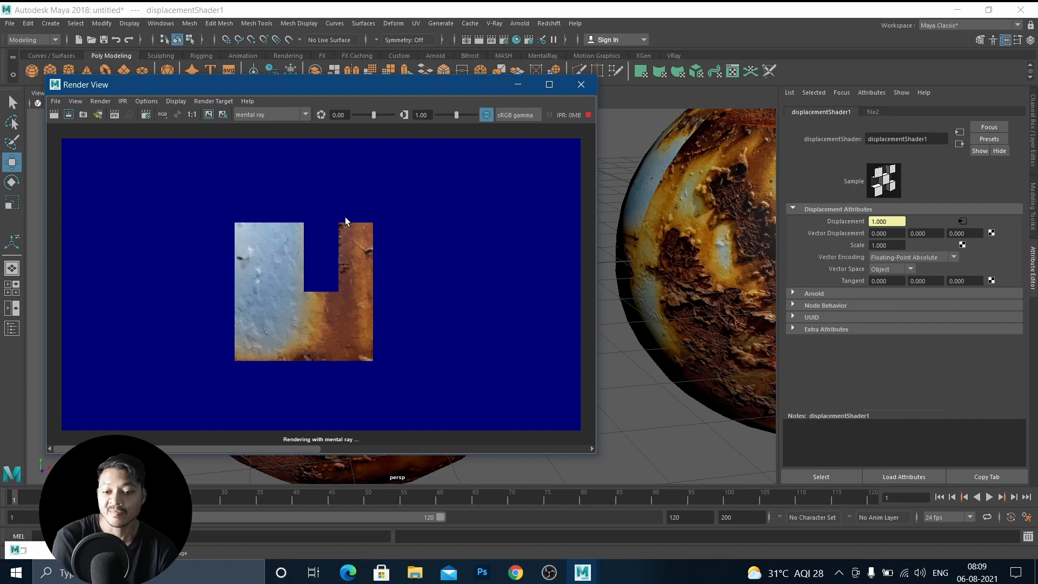
Zoom and pan around the render to inspect the displacement detail on the sphere.
{"action": "scroll", "coordinate": [323, 329], "scroll_direction": "down", "scroll_amount": 2}
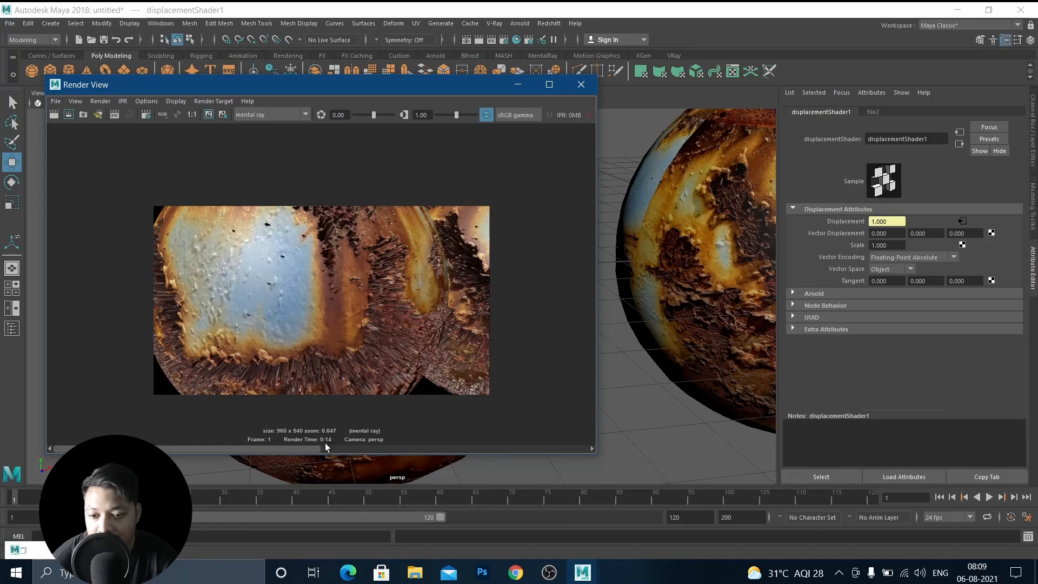
{"action": "left_click_drag", "start_coordinate": [290, 448], "coordinate": [440, 452]}
{"action": "scroll", "coordinate": [394, 353], "scroll_direction": "up", "scroll_amount": 8}
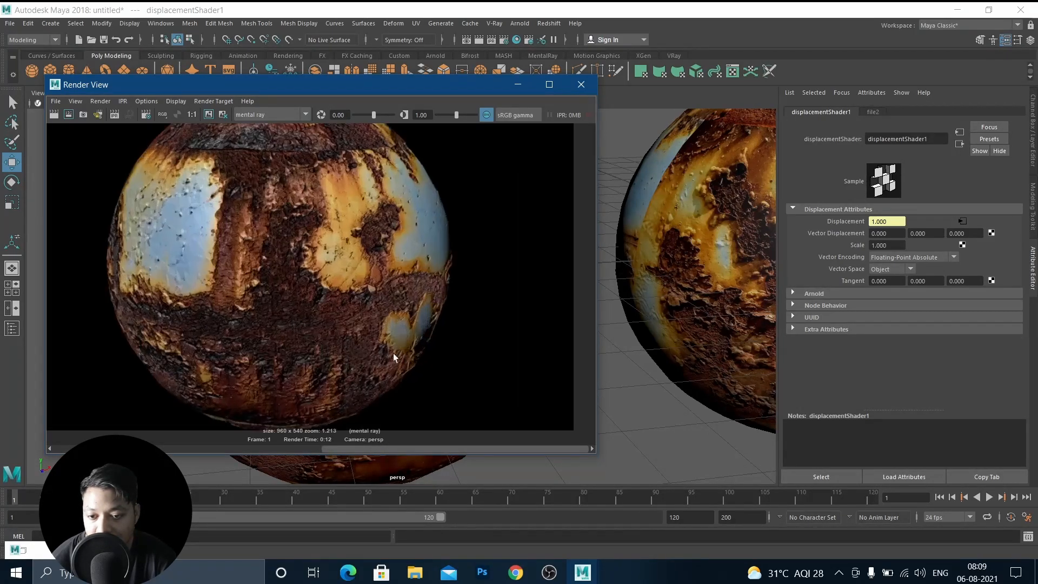
{"action": "scroll", "coordinate": [293, 246], "scroll_direction": "up", "scroll_amount": 1}
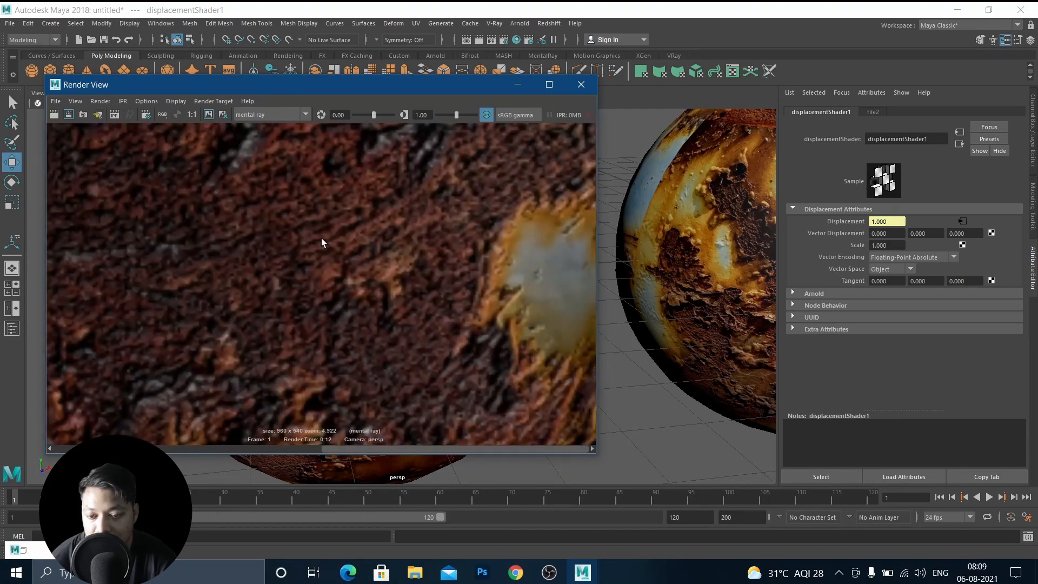
{"action": "left_click_drag", "start_coordinate": [296, 444], "coordinate": [256, 440]}
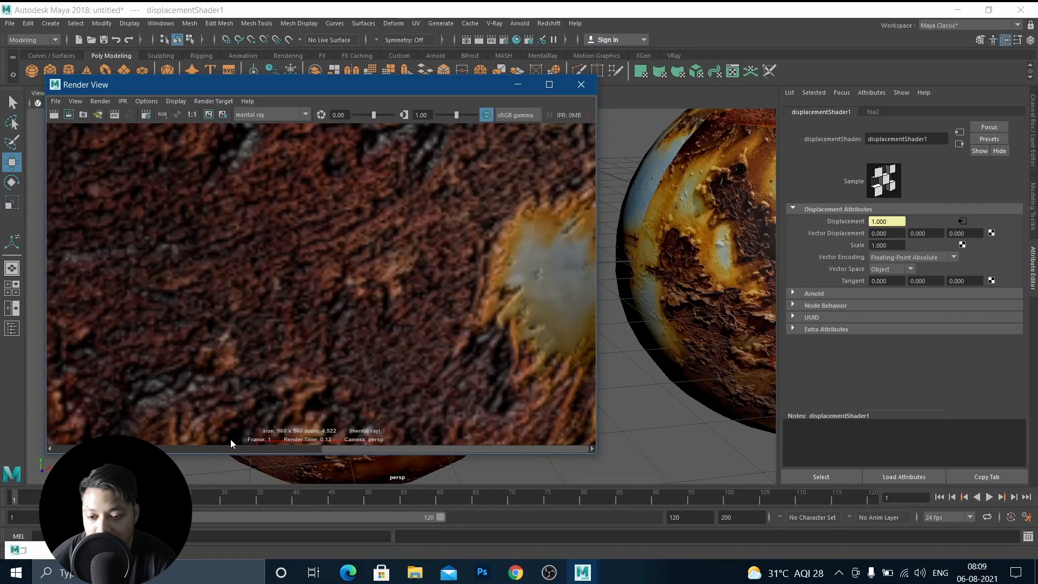
{"action": "left_click", "coordinate": [331, 443]}
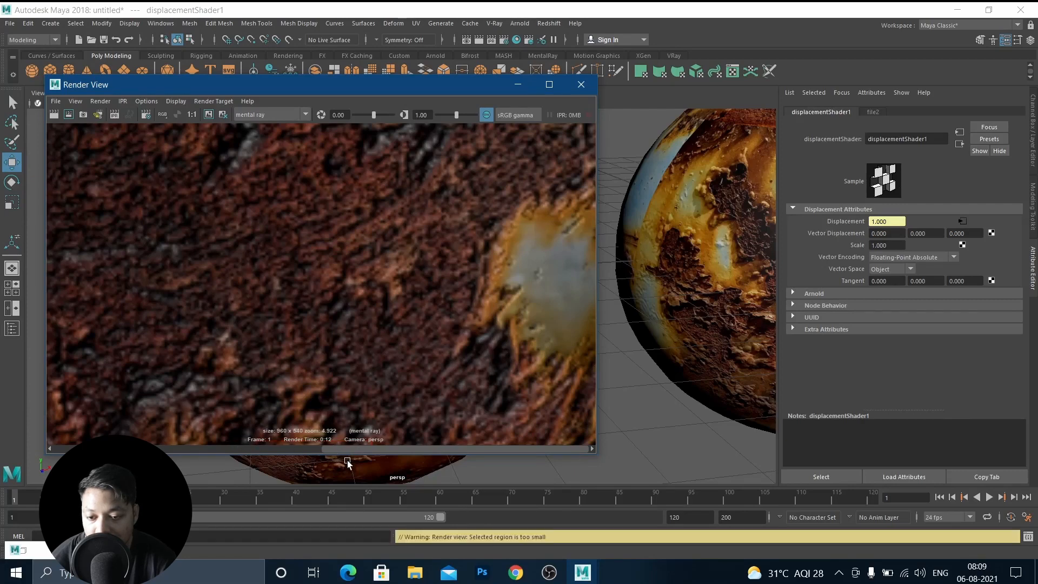
{"action": "left_click_drag", "start_coordinate": [342, 449], "coordinate": [200, 436]}
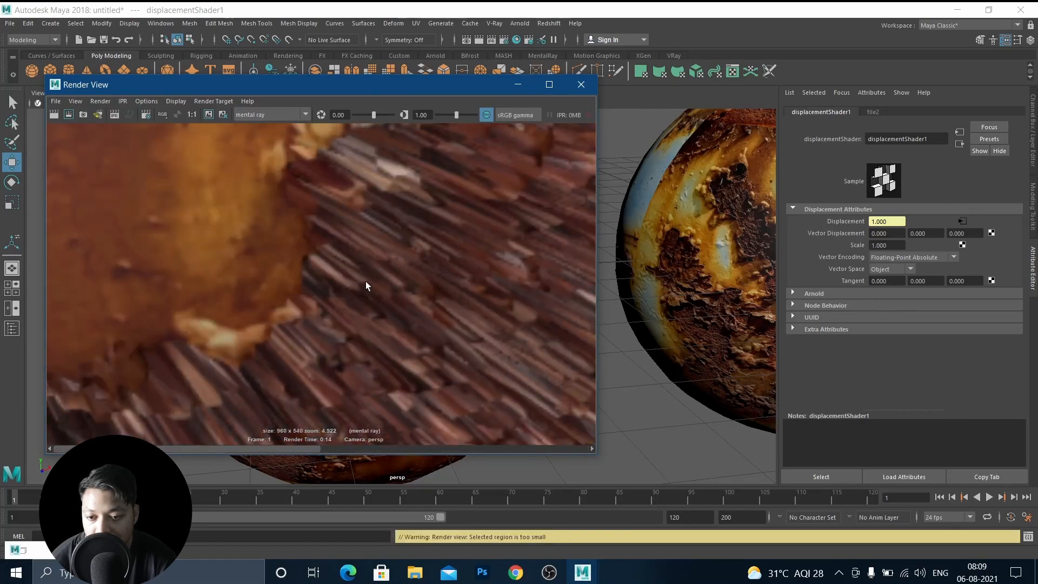
{"action": "scroll", "coordinate": [365, 281], "scroll_direction": "down", "scroll_amount": 9}
{"action": "scroll", "coordinate": [345, 312], "scroll_direction": "up", "scroll_amount": 5}
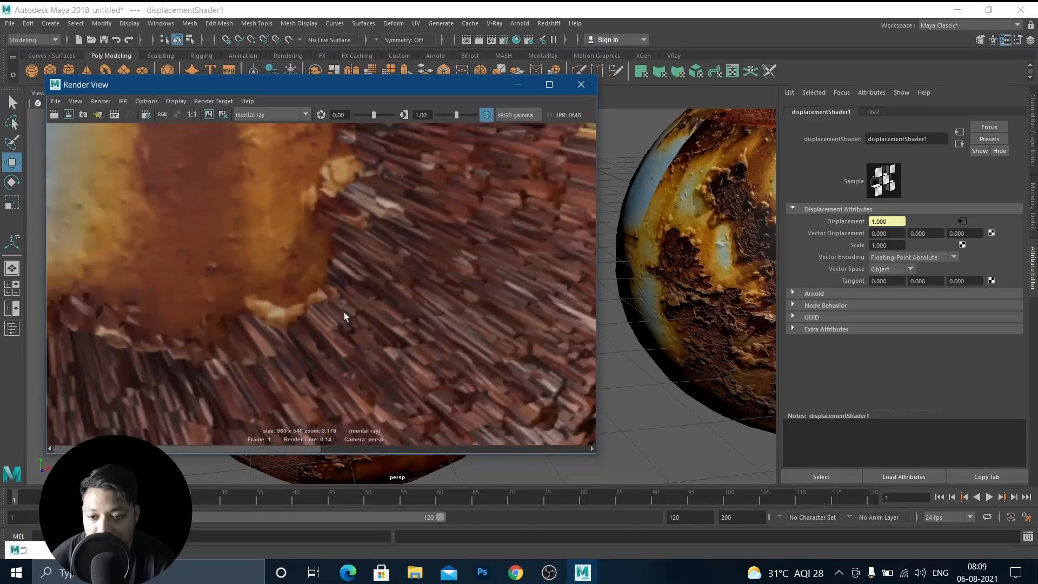
{"action": "scroll", "coordinate": [427, 344], "scroll_direction": "down", "scroll_amount": 6}
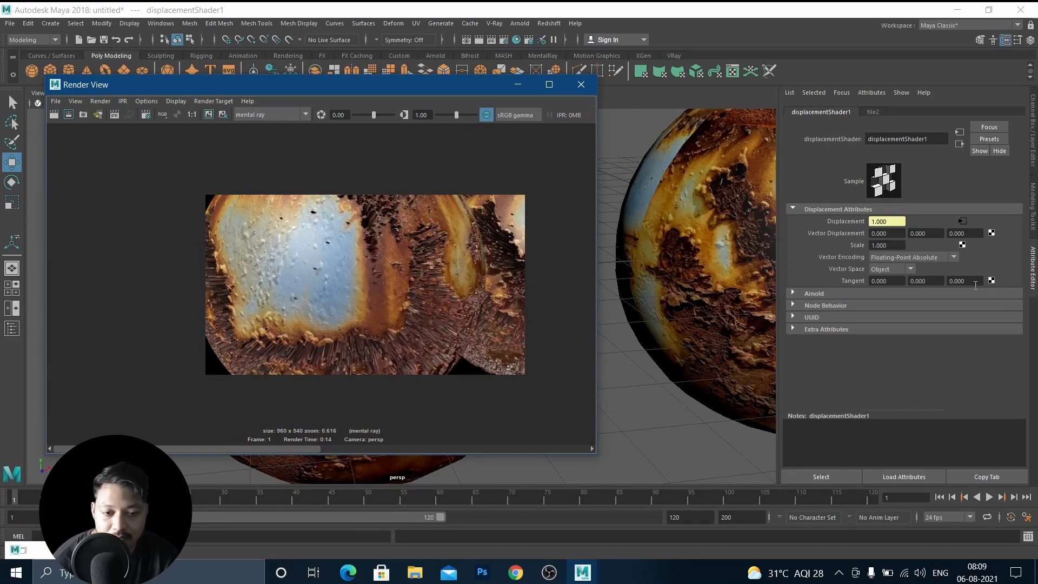
Set the displacement shader's Scale to 0.050, then render a marked region of the sphere and zoom in.
{"action": "left_click", "coordinate": [885, 245]}
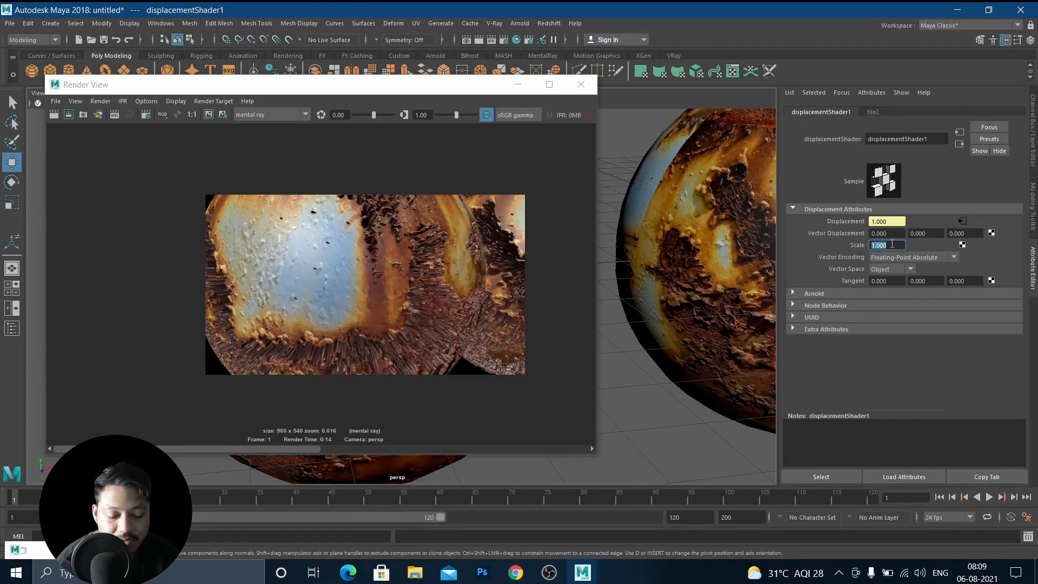
{"action": "key", "text": "BackSpace"}
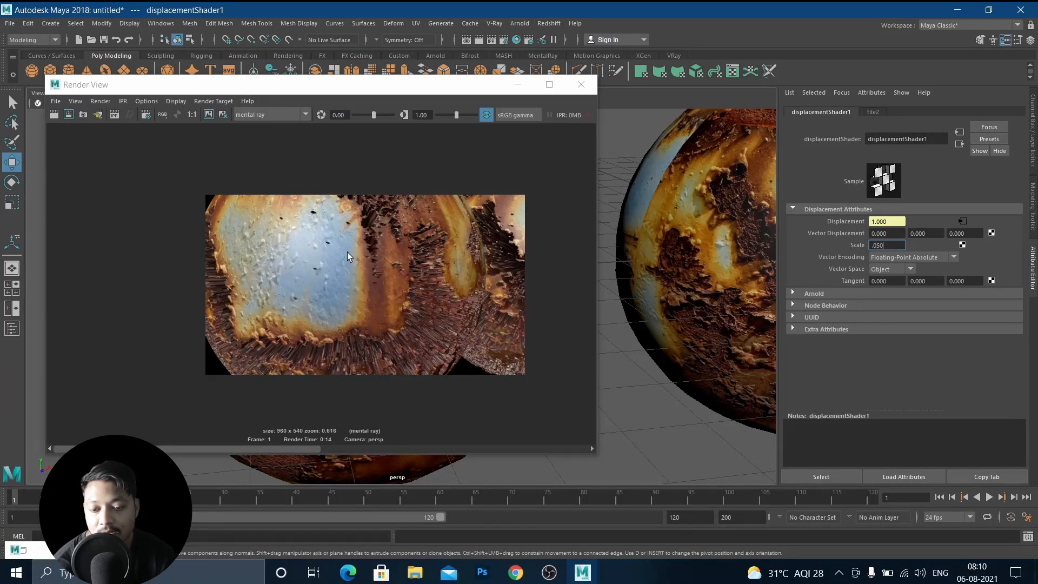
{"action": "left_click_drag", "start_coordinate": [309, 226], "coordinate": [496, 400]}
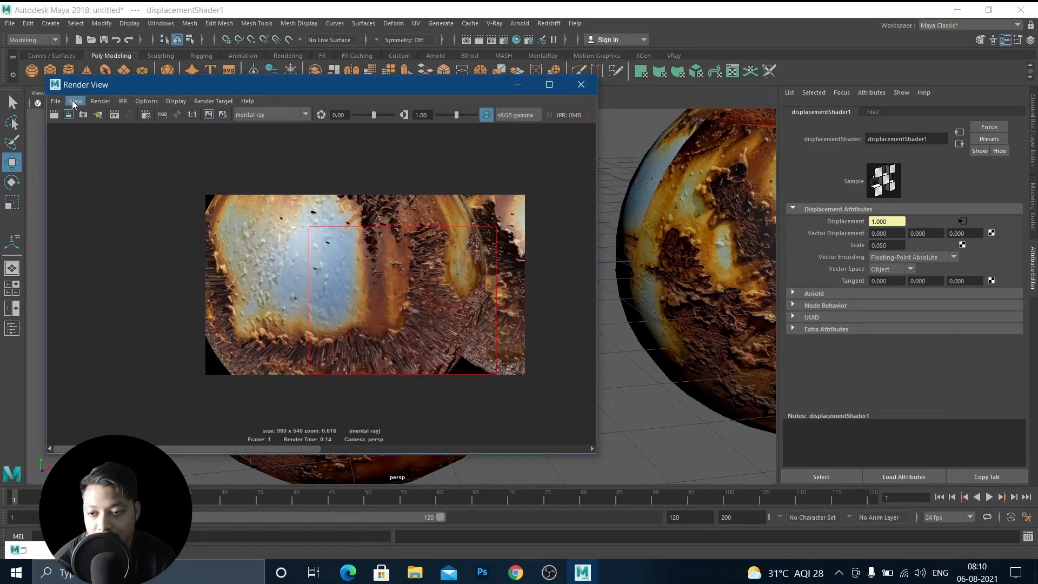
{"action": "left_click", "coordinate": [71, 113]}
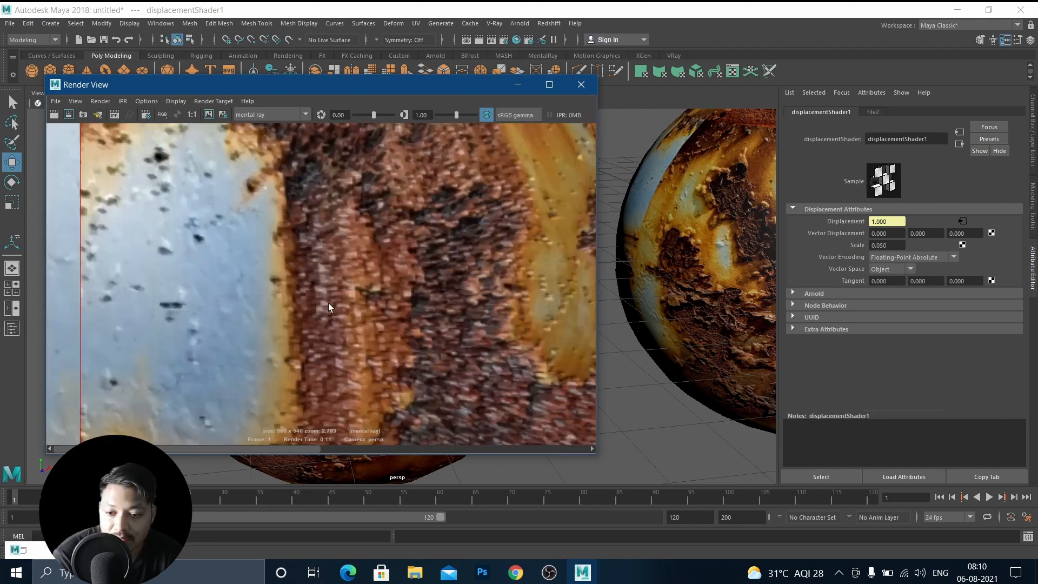
{"action": "scroll", "coordinate": [327, 302], "scroll_direction": "down", "scroll_amount": 2}
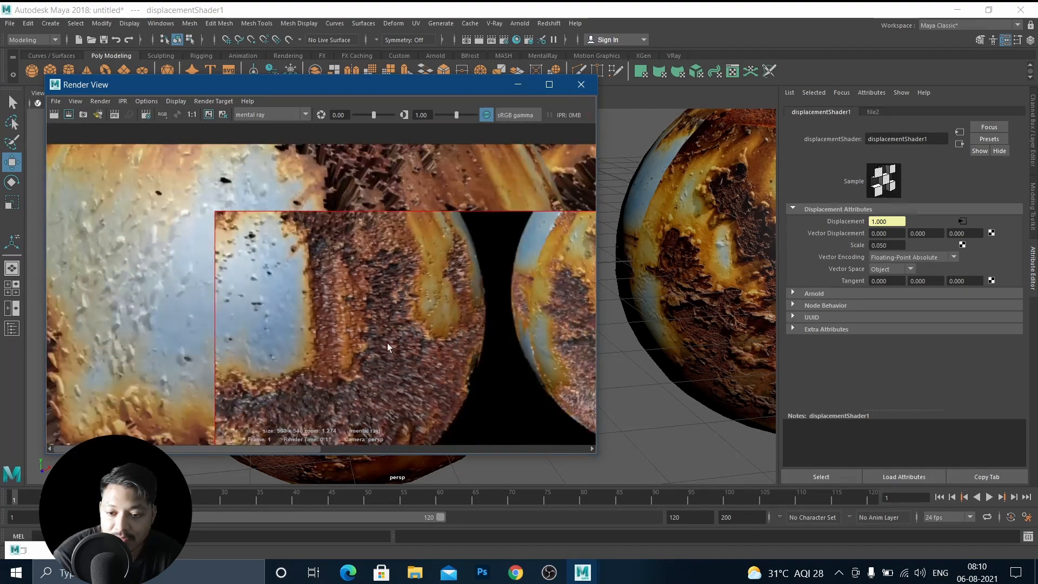
{"action": "scroll", "coordinate": [387, 343], "scroll_direction": "down", "scroll_amount": 1}
Set the displacement Scale to 0.020 and re-render the region, zooming to compare the result.
{"action": "left_click", "coordinate": [896, 244]}
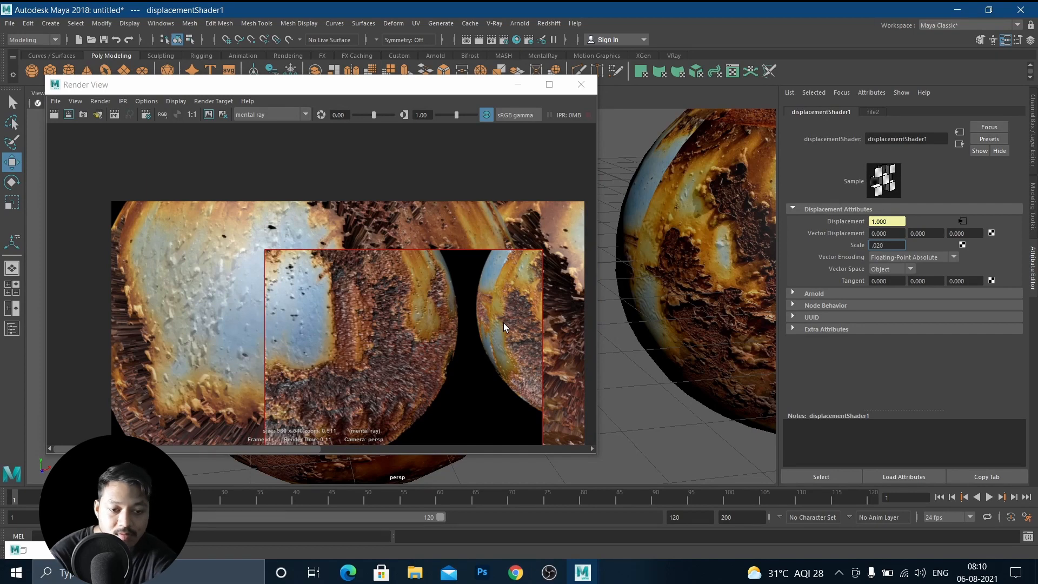
{"action": "key", "text": "Return"}
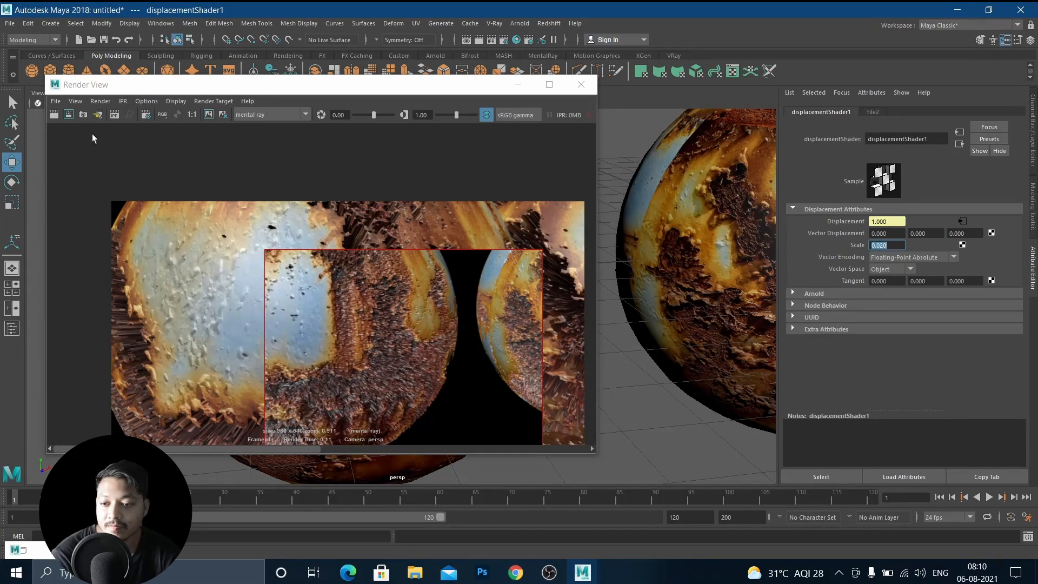
{"action": "left_click", "coordinate": [68, 115]}
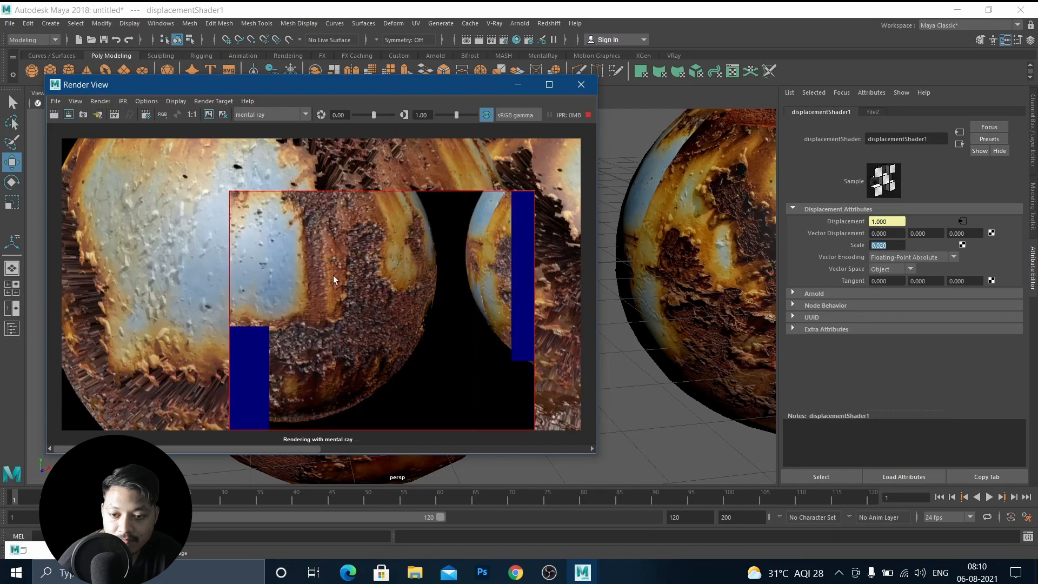
{"action": "scroll", "coordinate": [337, 288], "scroll_direction": "up", "scroll_amount": 5}
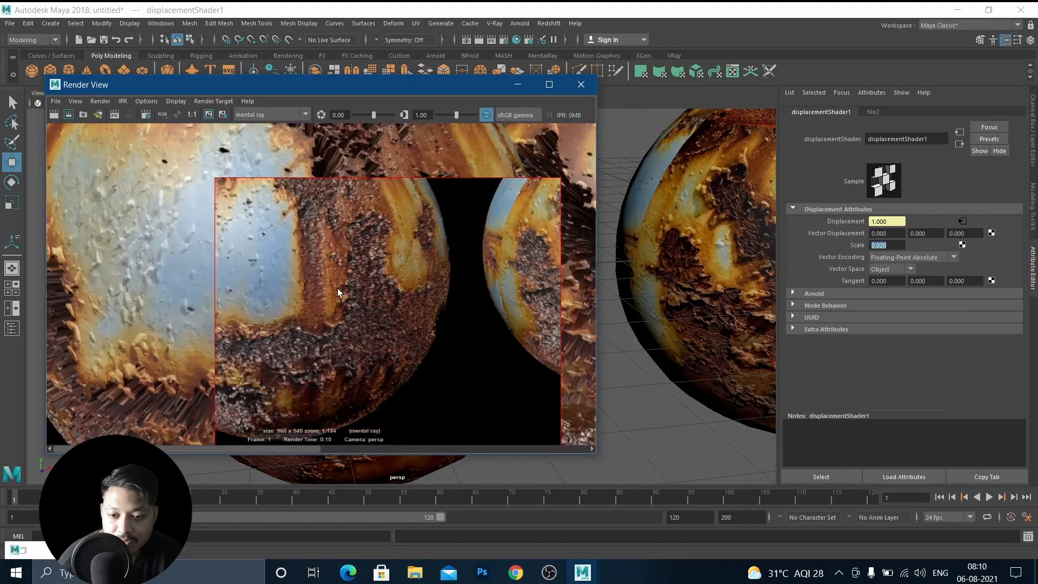
{"action": "scroll", "coordinate": [344, 289], "scroll_direction": "down", "scroll_amount": 1}
{"action": "scroll", "coordinate": [349, 288], "scroll_direction": "down", "scroll_amount": 4}
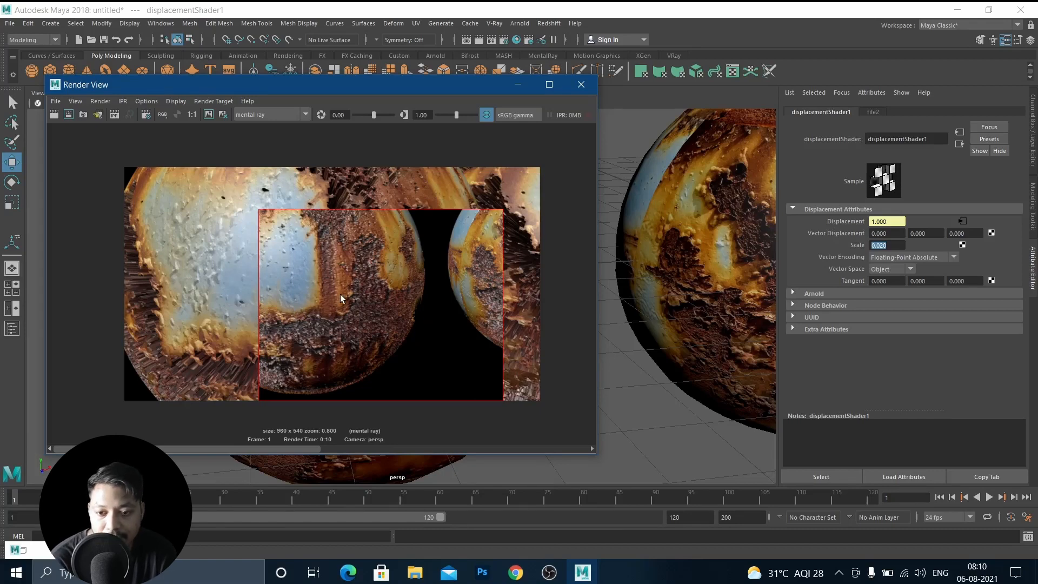
Close the Render View and delete the second sphere from the scene.
{"action": "left_click", "coordinate": [517, 84]}
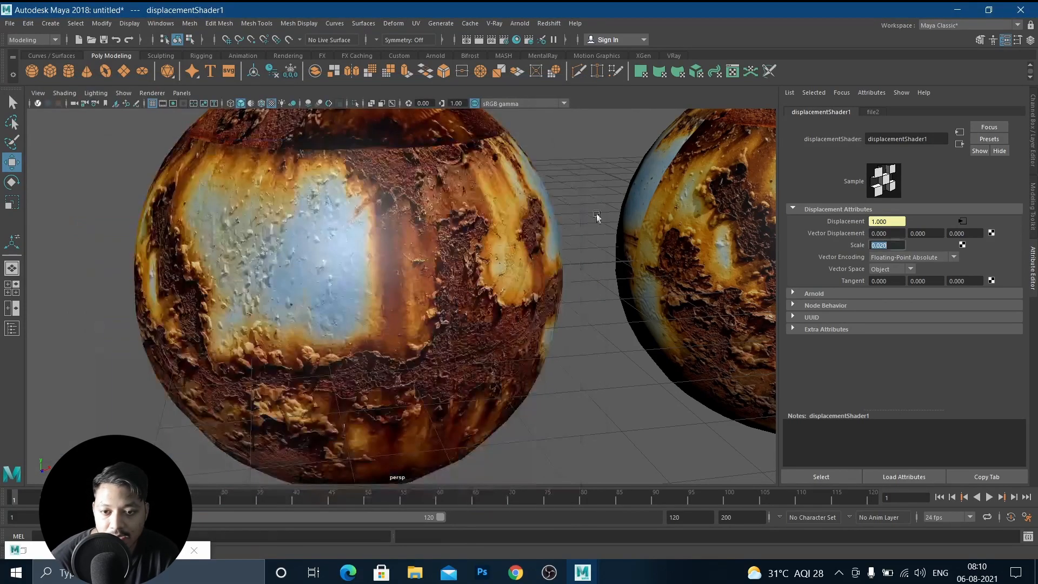
{"action": "scroll", "coordinate": [559, 292], "scroll_direction": "down", "scroll_amount": 5}
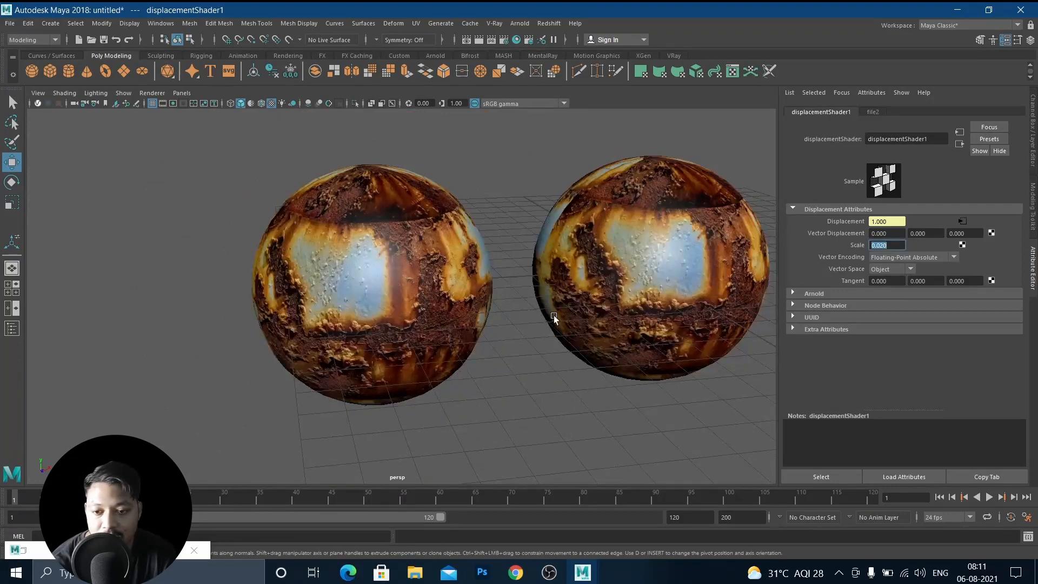
{"action": "left_click_drag", "start_coordinate": [554, 318], "coordinate": [532, 324], "text": "alt"}
{"action": "middle_click_drag", "start_coordinate": [544, 310], "coordinate": [413, 304], "text": "alt"}
{"action": "left_click_drag", "start_coordinate": [176, 189], "coordinate": [303, 349]}
{"action": "key", "text": "Delete"}
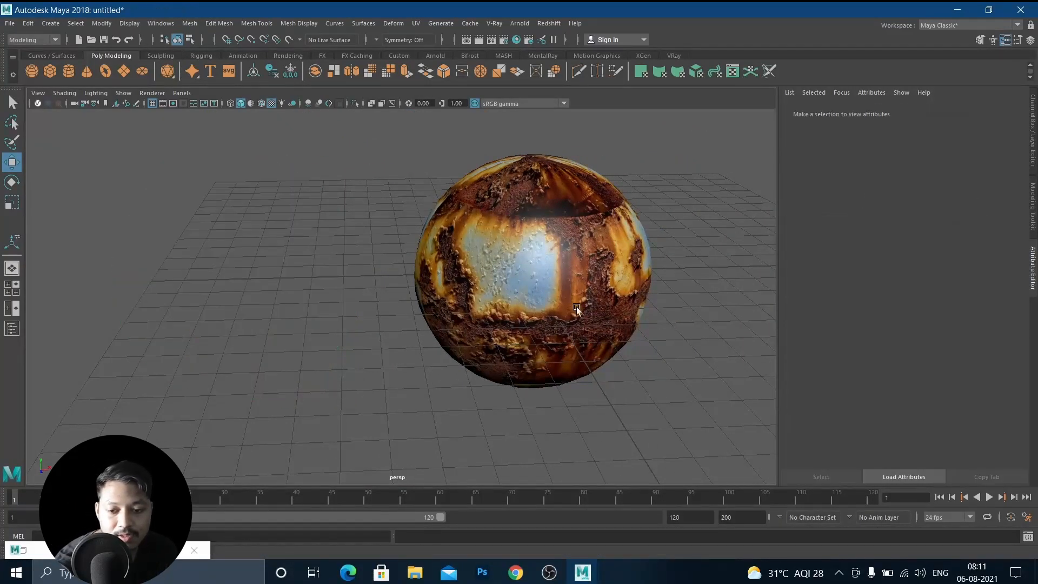
Open the Hypershade for the sphere's material and delete the displacement shader with its file and placement nodes.
{"action": "left_click", "coordinate": [576, 306]}
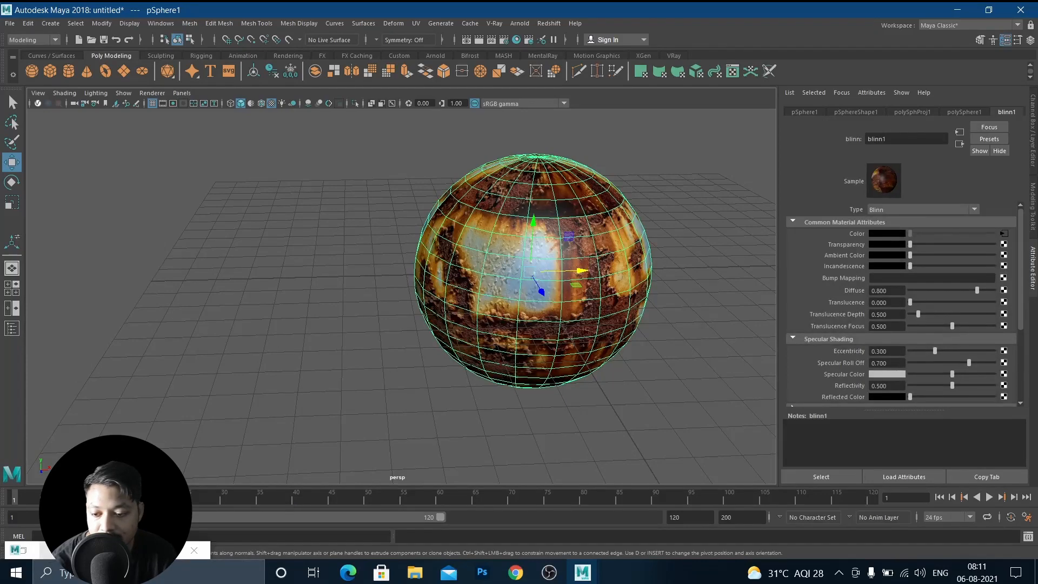
{"action": "left_click", "coordinate": [24, 551]}
{"action": "scroll", "coordinate": [482, 309], "scroll_direction": "down", "scroll_amount": 4}
{"action": "scroll", "coordinate": [450, 348], "scroll_direction": "up", "scroll_amount": 2}
{"action": "middle_click_drag", "start_coordinate": [463, 352], "coordinate": [504, 324], "text": "alt"}
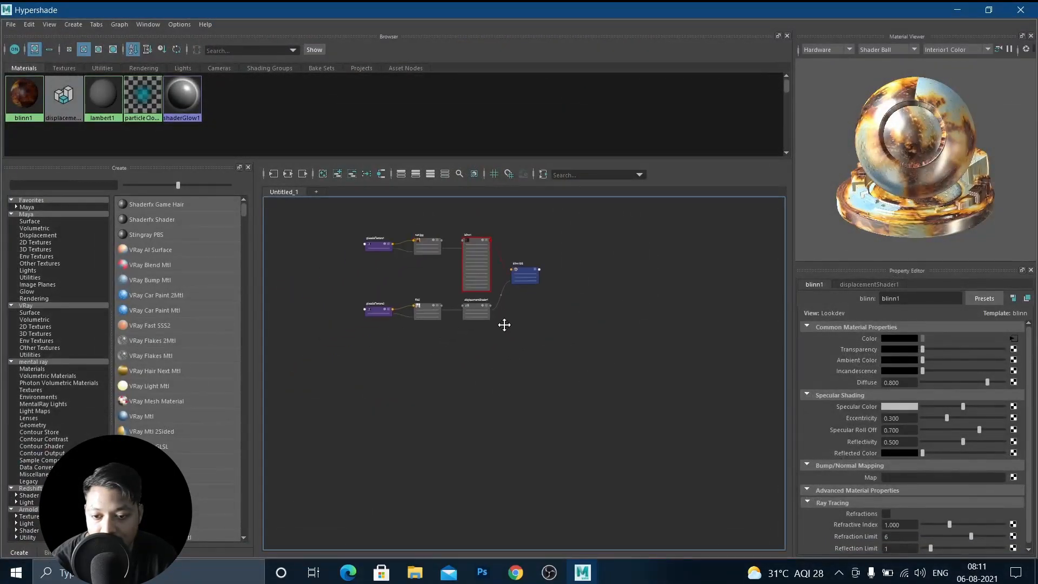
{"action": "scroll", "coordinate": [445, 338], "scroll_direction": "up", "scroll_amount": 3}
{"action": "scroll", "coordinate": [475, 296], "scroll_direction": "down", "scroll_amount": 1}
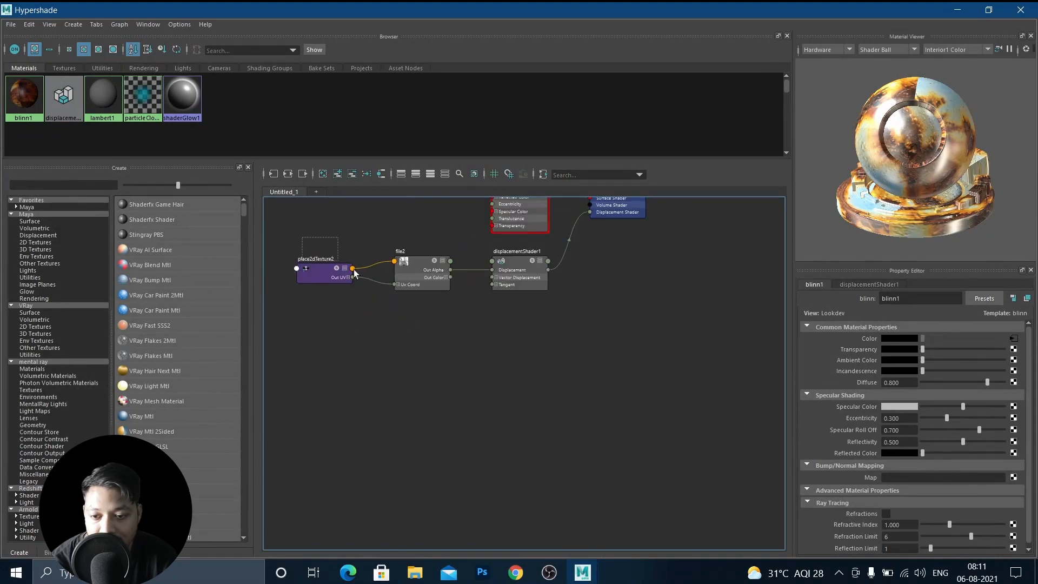
{"action": "left_click_drag", "start_coordinate": [355, 273], "coordinate": [562, 371]}
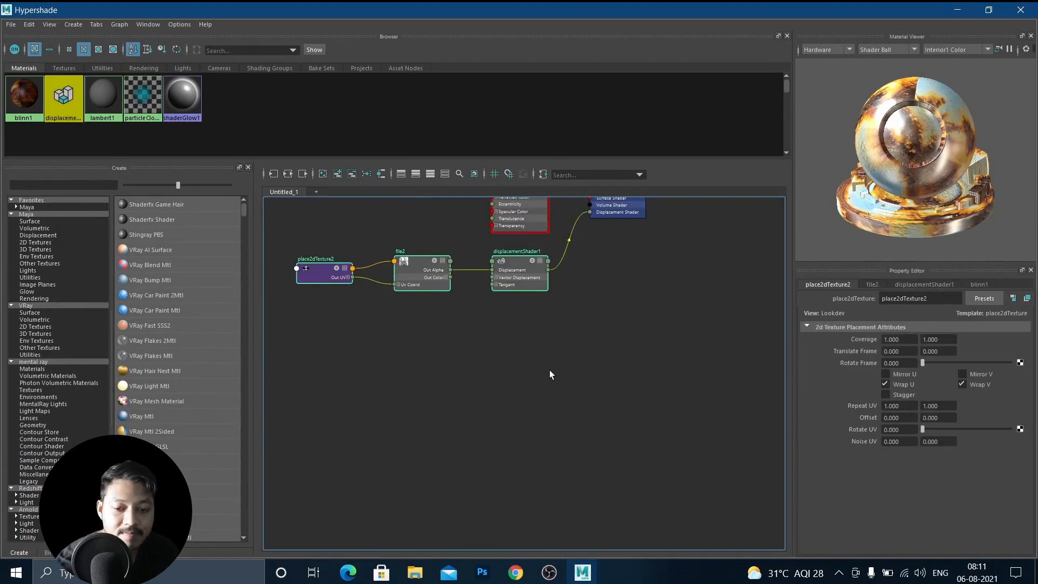
{"action": "key", "text": "Delete"}
Delete the rust.jpg file texture and its placement node from blinn1, then minimize the Hypershade.
{"action": "middle_click_drag", "start_coordinate": [526, 308], "coordinate": [612, 401], "text": "alt"}
{"action": "left_click_drag", "start_coordinate": [361, 242], "coordinate": [537, 401]}
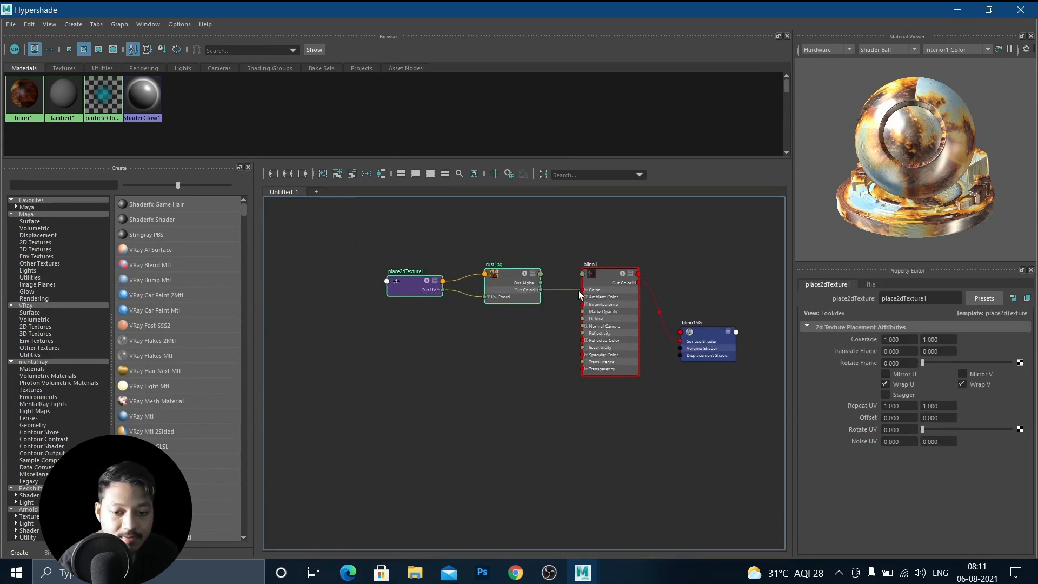
{"action": "key", "text": "Delete"}
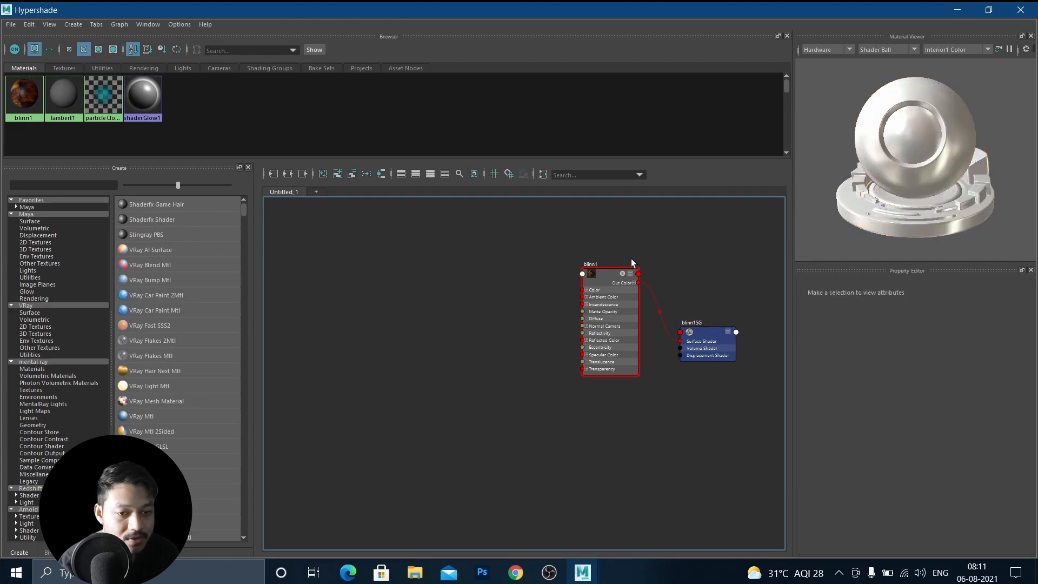
{"action": "left_click", "coordinate": [957, 9]}
Move the sphere toward the left of the grid.
{"action": "left_click", "coordinate": [536, 263]}
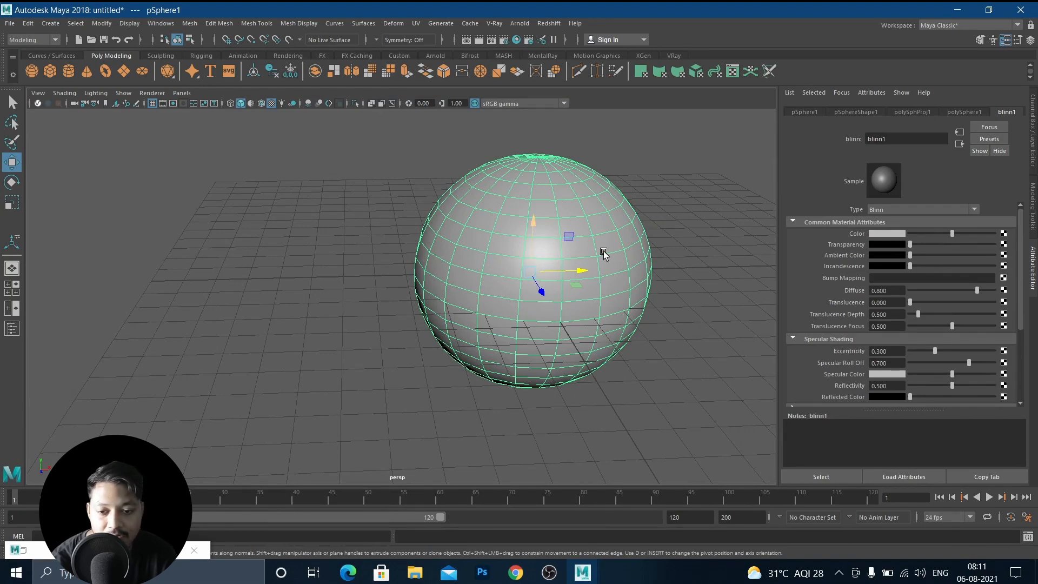
{"action": "middle_click_drag", "start_coordinate": [602, 250], "coordinate": [498, 259], "text": "alt"}
{"action": "scroll", "coordinate": [492, 259], "scroll_direction": "up", "scroll_amount": 5}
{"action": "scroll", "coordinate": [534, 224], "scroll_direction": "down", "scroll_amount": 5}
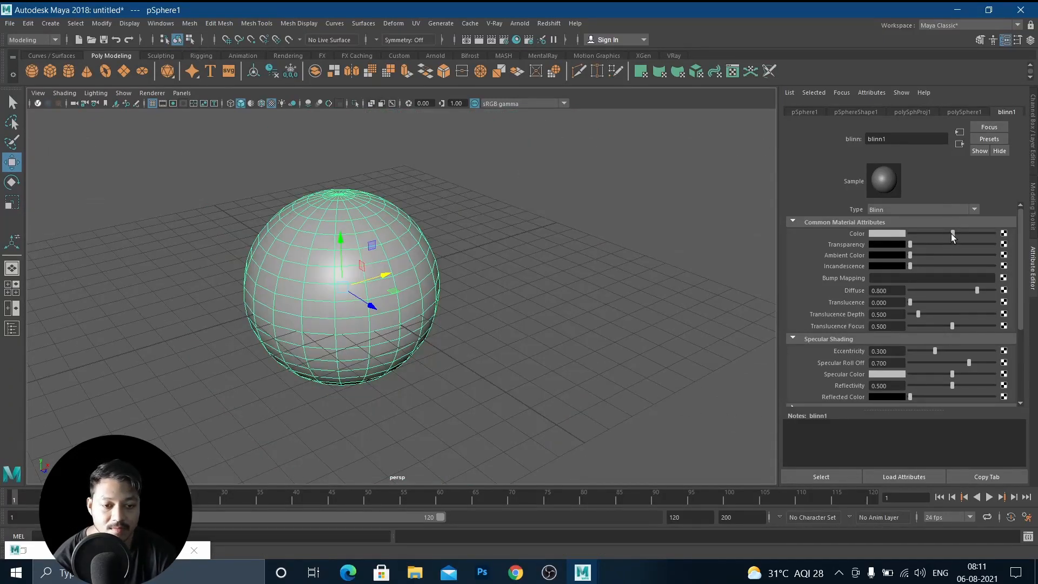
Darken blinn1's Color to near black, set Reflectivity to 0.506 and brighten the Specular Color, then test-render.
{"action": "left_click_drag", "start_coordinate": [951, 233], "coordinate": [909, 241]}
{"action": "scroll", "coordinate": [934, 297], "scroll_direction": "down", "scroll_amount": 2}
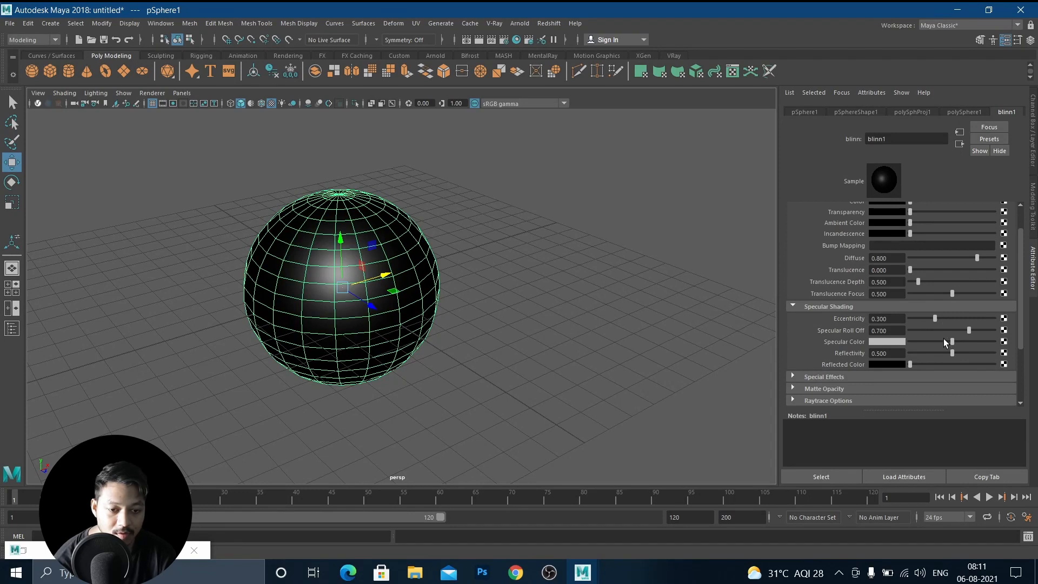
{"action": "mouse_move", "coordinate": [954, 350]}
{"action": "left_mouse_down"}
{"action": "mouse_move", "coordinate": [974, 352]}
{"action": "mouse_move", "coordinate": [953, 353]}
{"action": "left_mouse_up"}
{"action": "left_click_drag", "start_coordinate": [953, 342], "coordinate": [966, 344]}
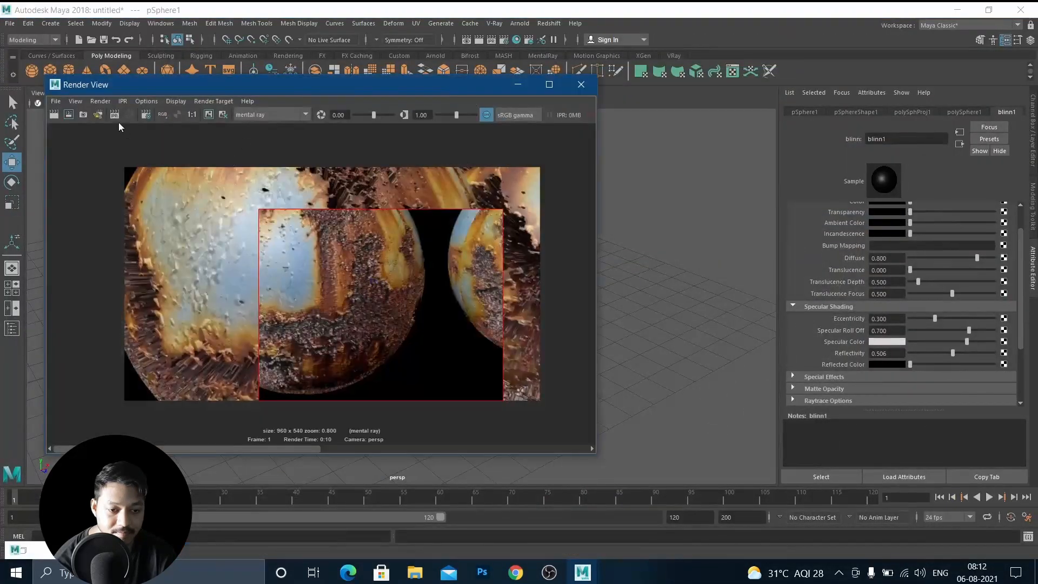
{"action": "left_click", "coordinate": [54, 114]}
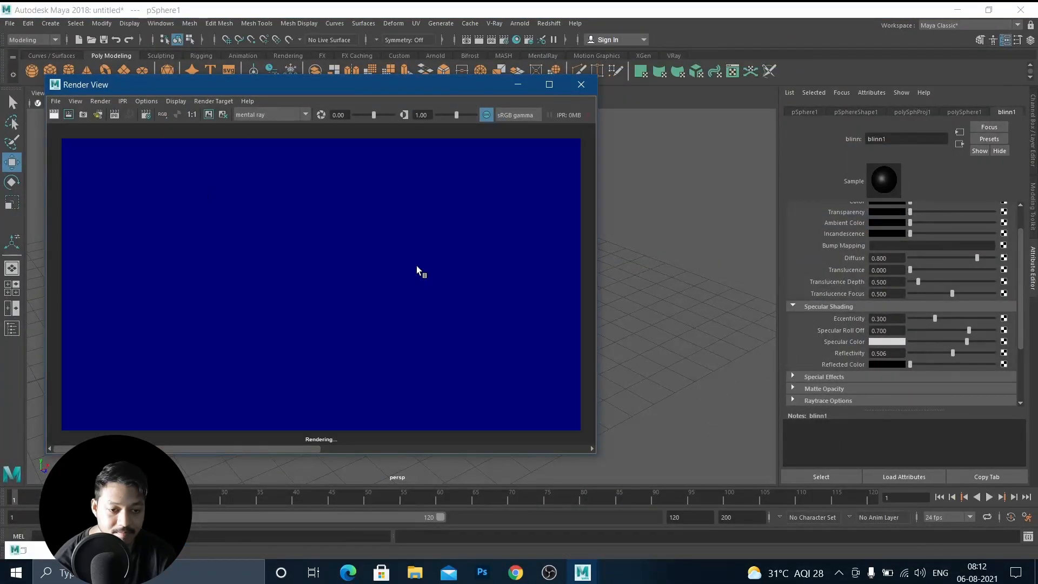
{"action": "left_click", "coordinate": [519, 85]}
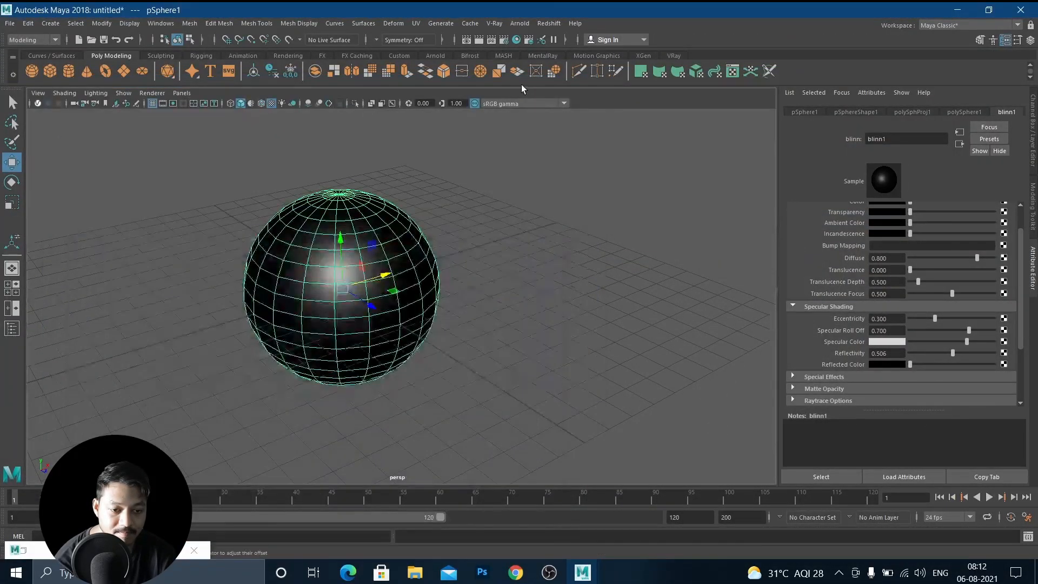
Create a polygon plane and scale it up into a large floor under the sphere.
{"action": "left_click", "coordinate": [123, 76]}
{"action": "key", "text": "r"}
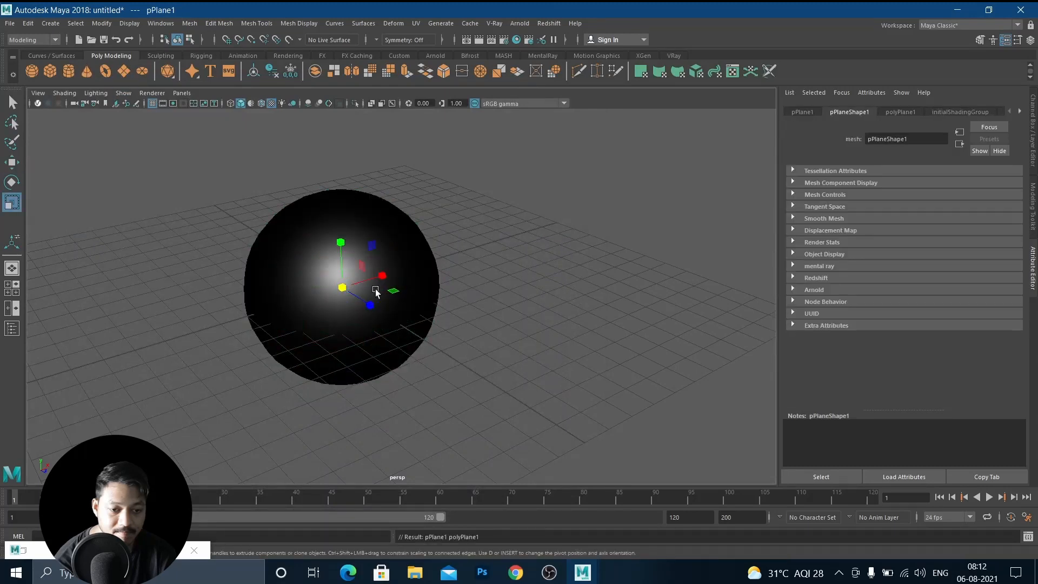
{"action": "left_click_drag", "start_coordinate": [376, 292], "coordinate": [703, 351]}
Render the sphere on the floor plane in the Render View and close it.
{"action": "left_click", "coordinate": [132, 549]}
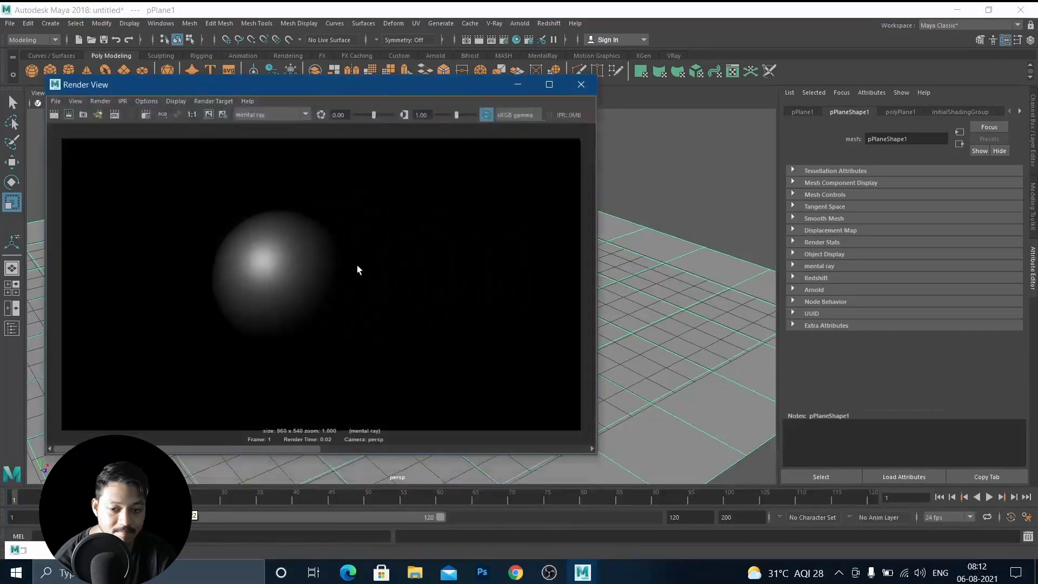
{"action": "left_click", "coordinate": [54, 115]}
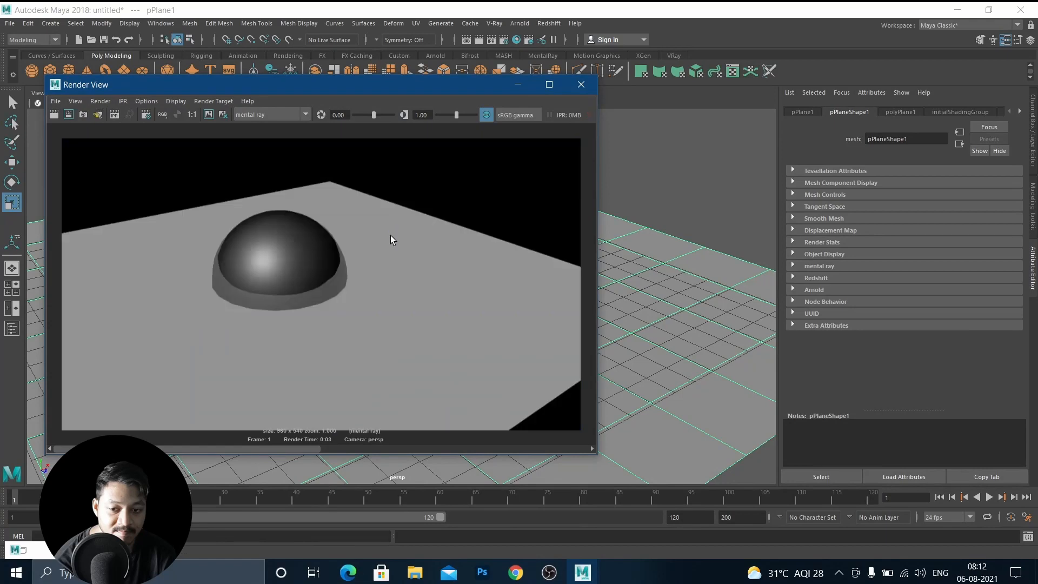
{"action": "left_click", "coordinate": [514, 86]}
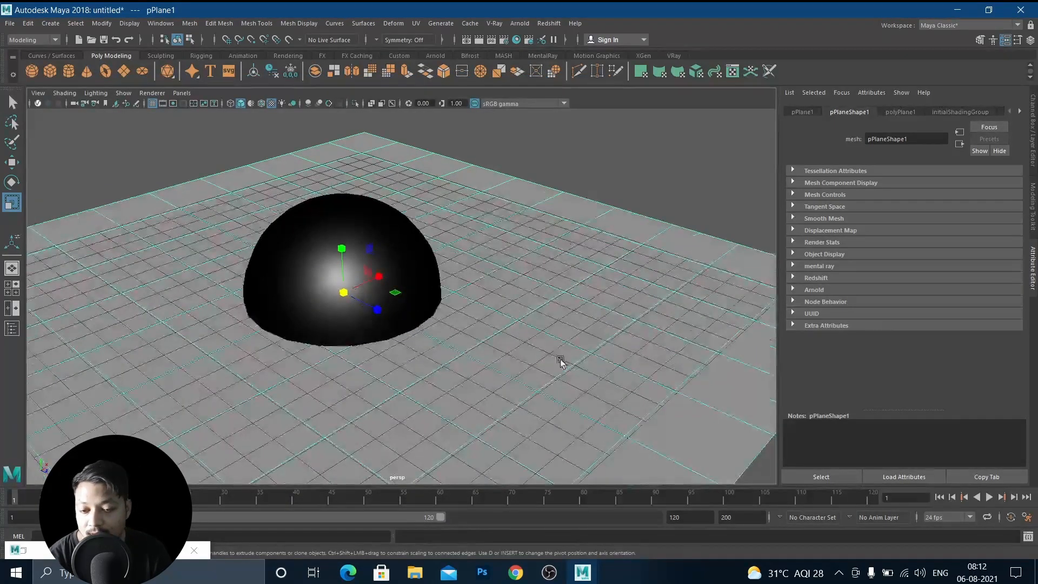
Switch to the web browser and search Google Images for scratch images.
{"action": "scroll", "coordinate": [416, 343], "scroll_direction": "up", "scroll_amount": 3}
{"action": "scroll", "coordinate": [395, 341], "scroll_direction": "up", "scroll_amount": 4}
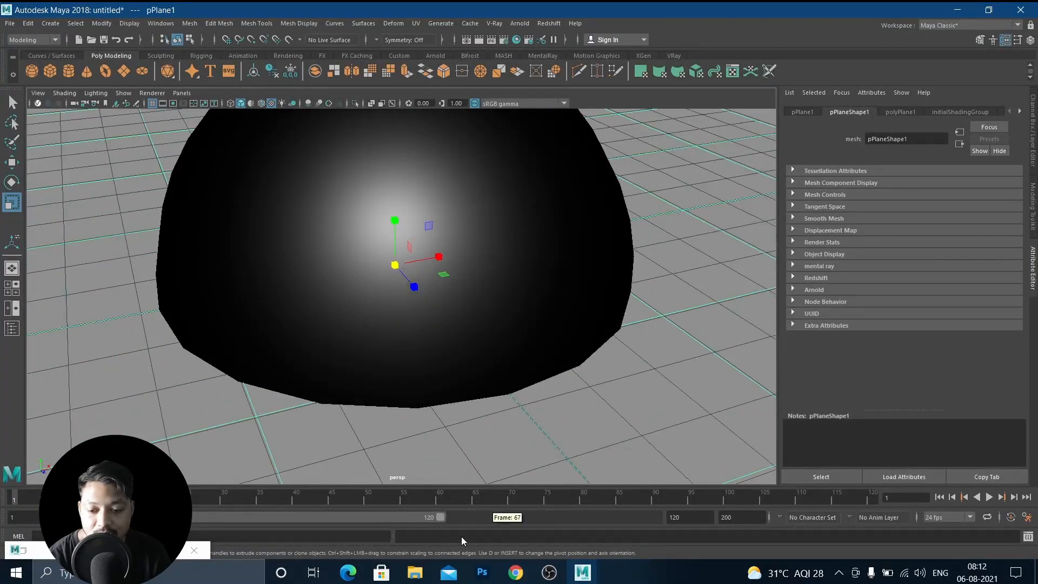
{"action": "left_click", "coordinate": [515, 573]}
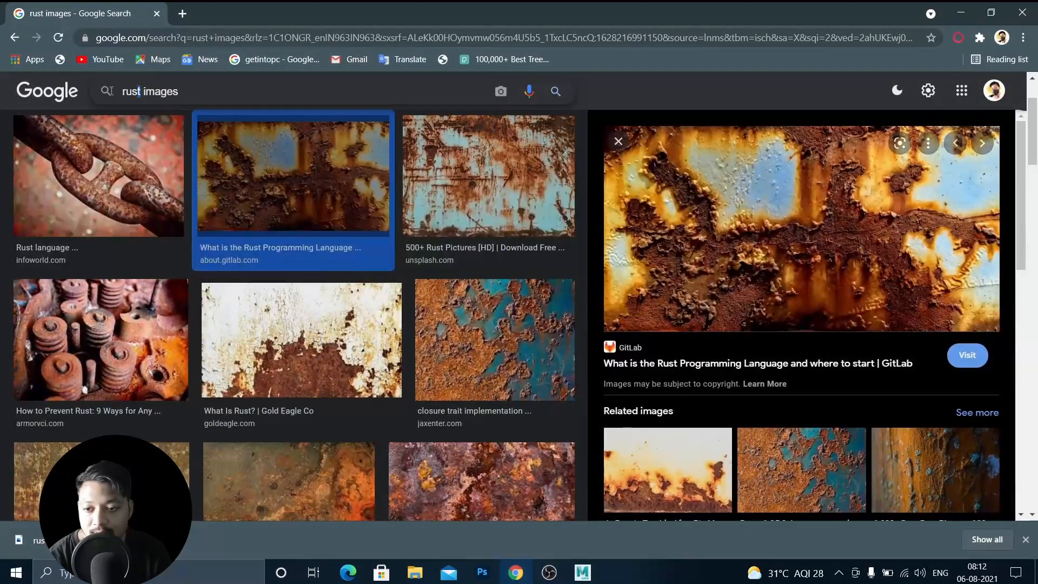
{"action": "double_click", "coordinate": [142, 93]}
{"action": "type", "text": "scra"}
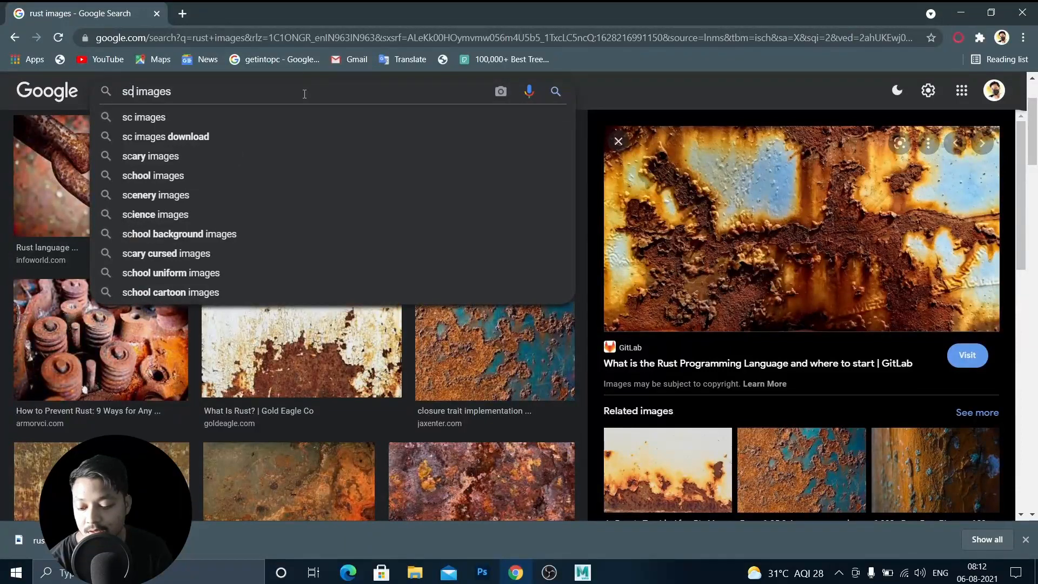
{"action": "type", "text": "tch"}
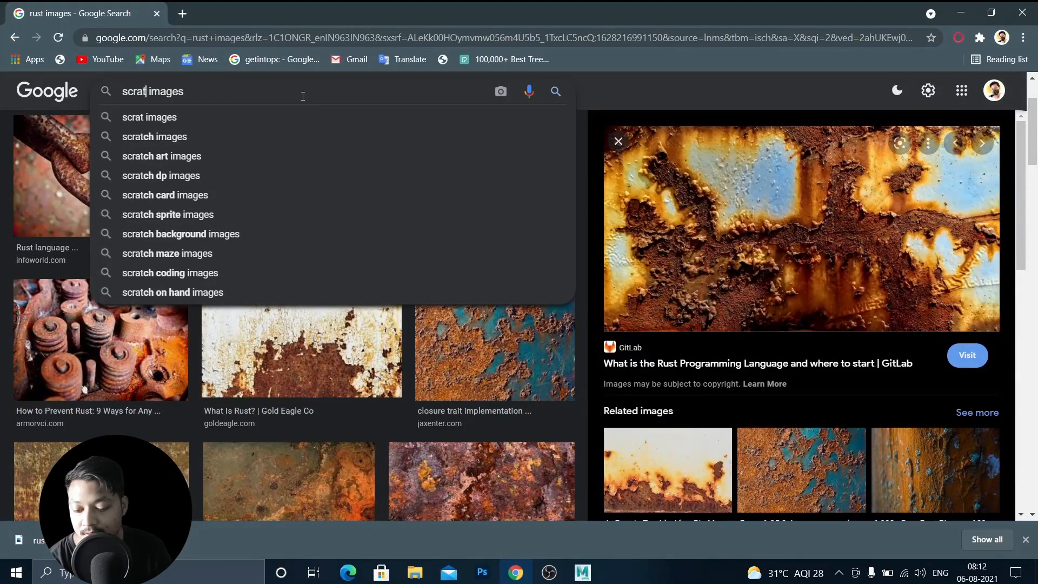
{"action": "key", "text": "Return"}
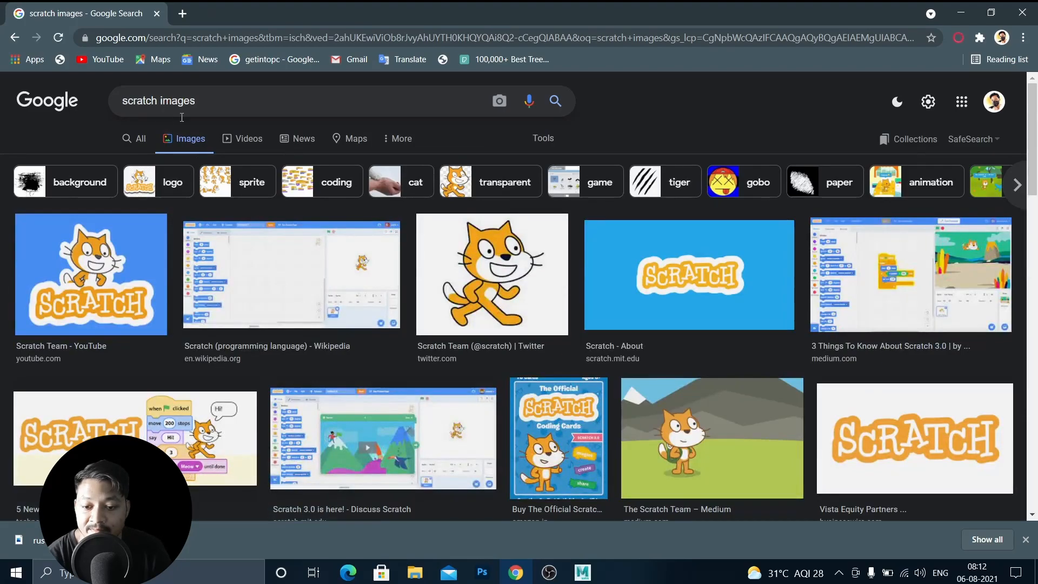
Browse the results and open the dark Scratch-Texture image preview.
{"action": "scroll", "coordinate": [832, 201], "scroll_direction": "down", "scroll_amount": 7}
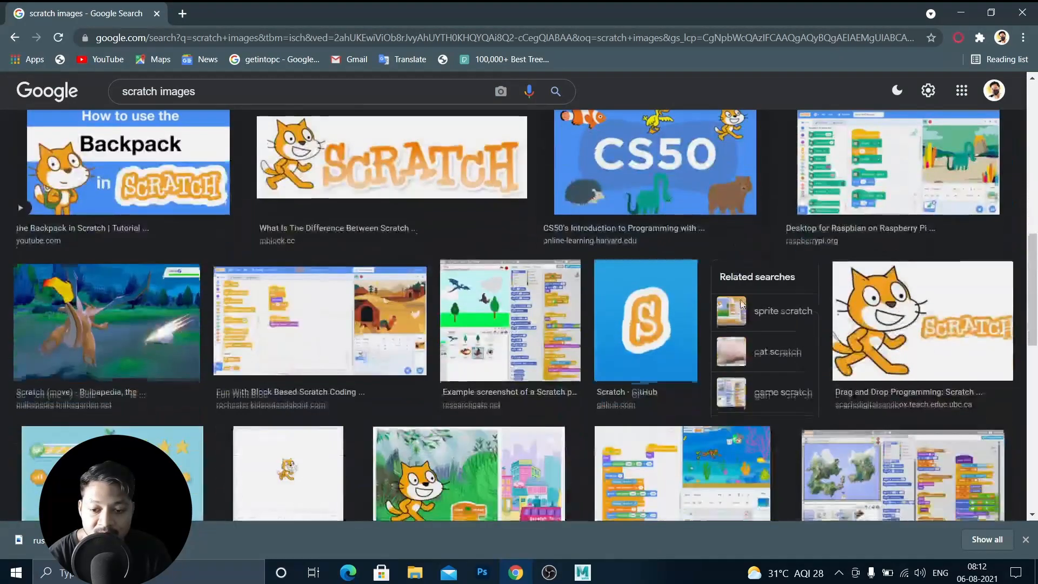
{"action": "scroll", "coordinate": [765, 202], "scroll_direction": "down", "scroll_amount": 3}
{"action": "scroll", "coordinate": [749, 286], "scroll_direction": "up", "scroll_amount": 5}
{"action": "left_click", "coordinate": [753, 274]}
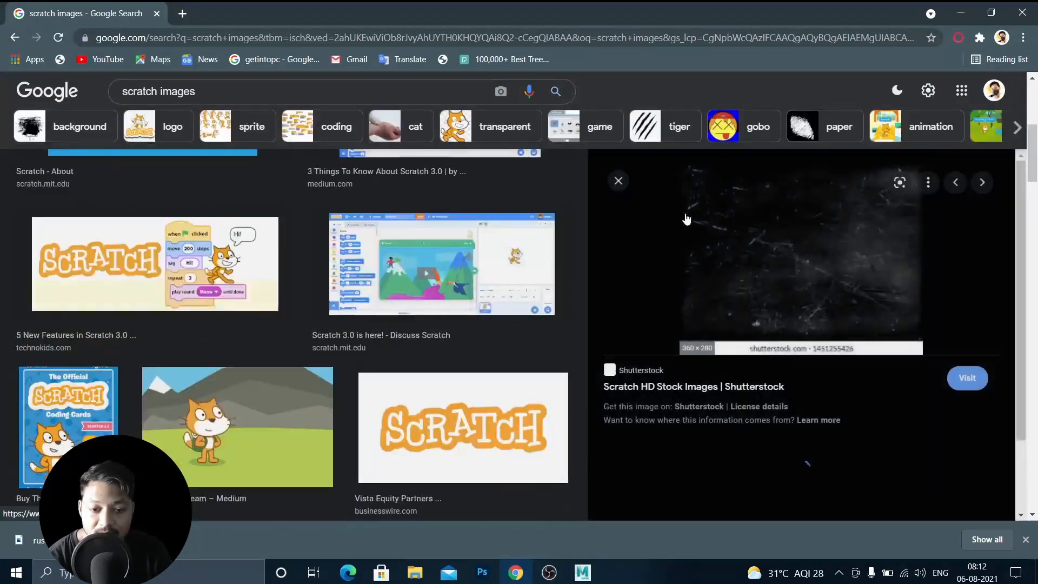
{"action": "scroll", "coordinate": [759, 281], "scroll_direction": "down", "scroll_amount": 6}
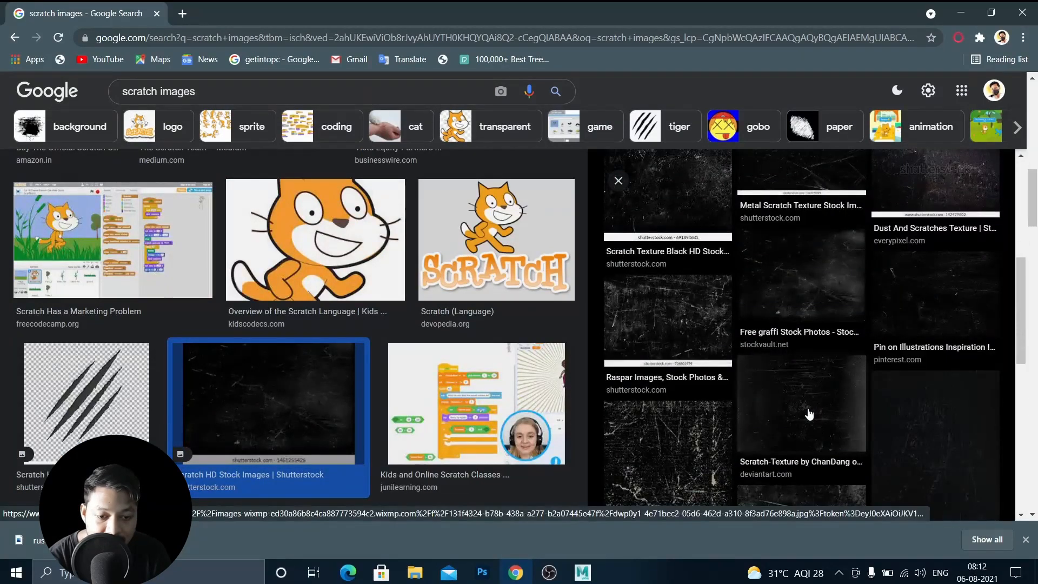
{"action": "left_click", "coordinate": [806, 411]}
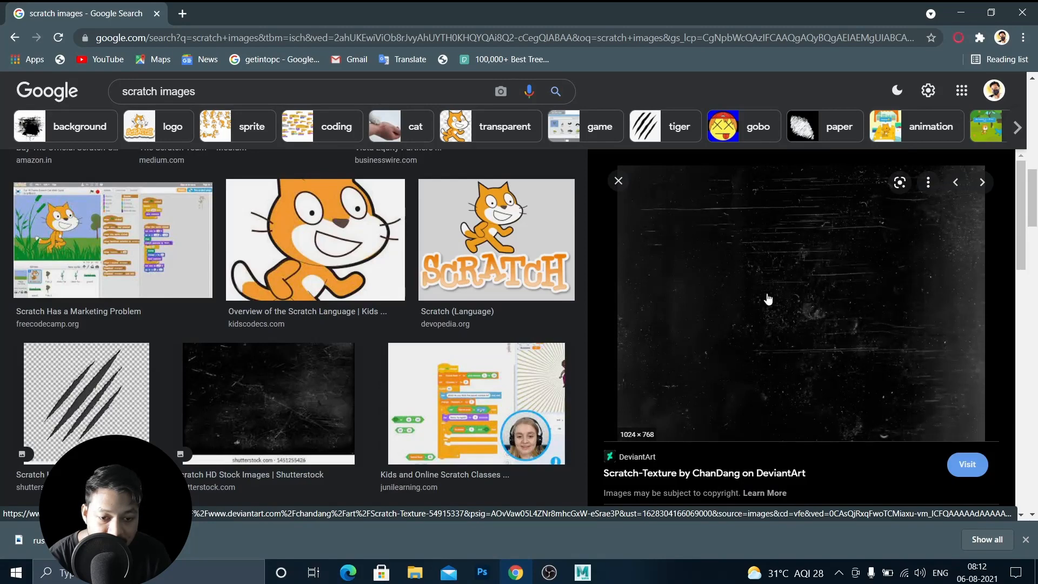
Save the scratch texture image to Downloads as scratch map.
{"action": "right_click", "coordinate": [747, 258]}
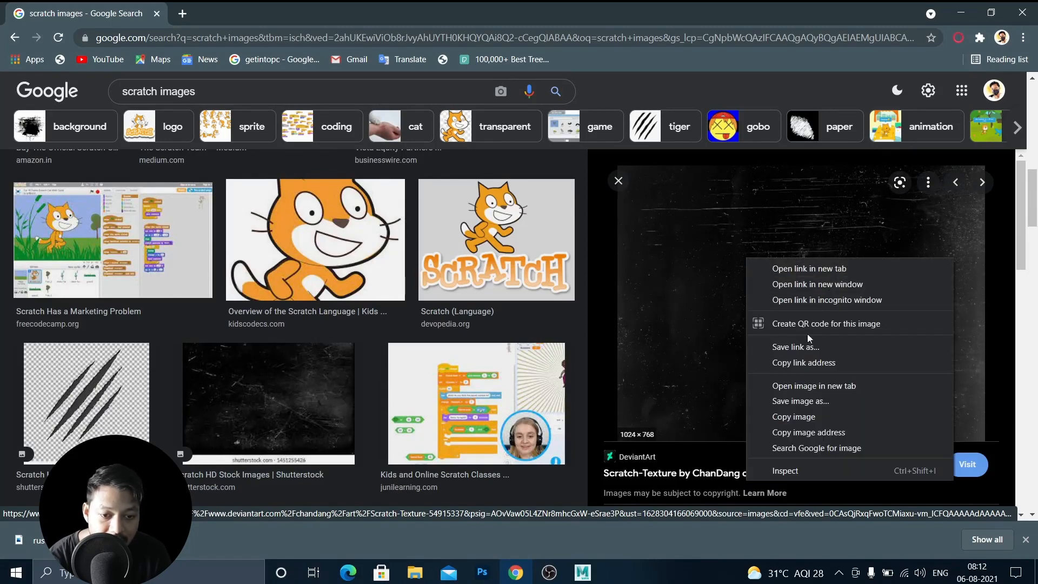
{"action": "left_click", "coordinate": [808, 401]}
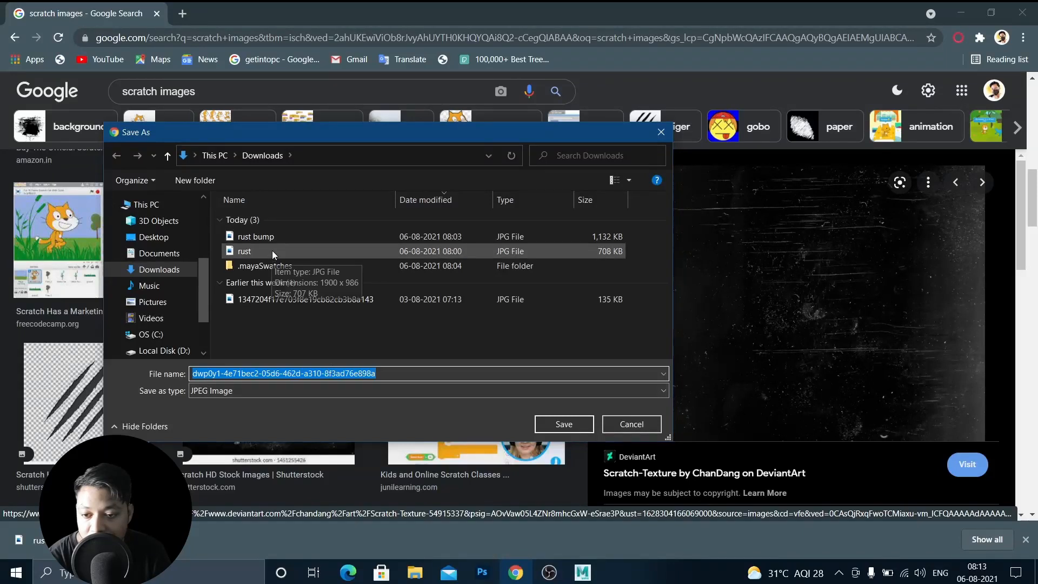
{"action": "type", "text": "scratch"}
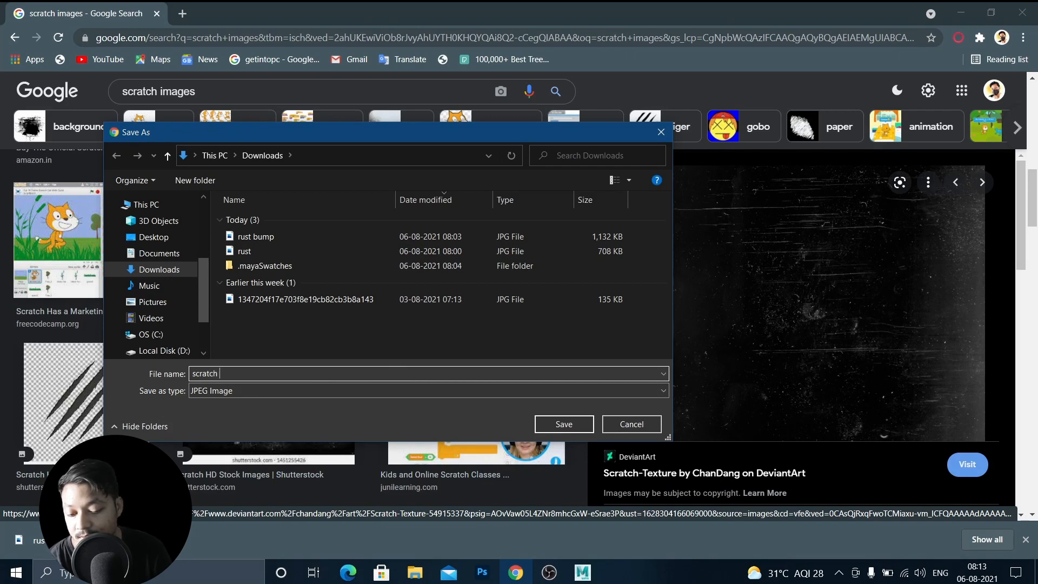
{"action": "type", "text": " map"}
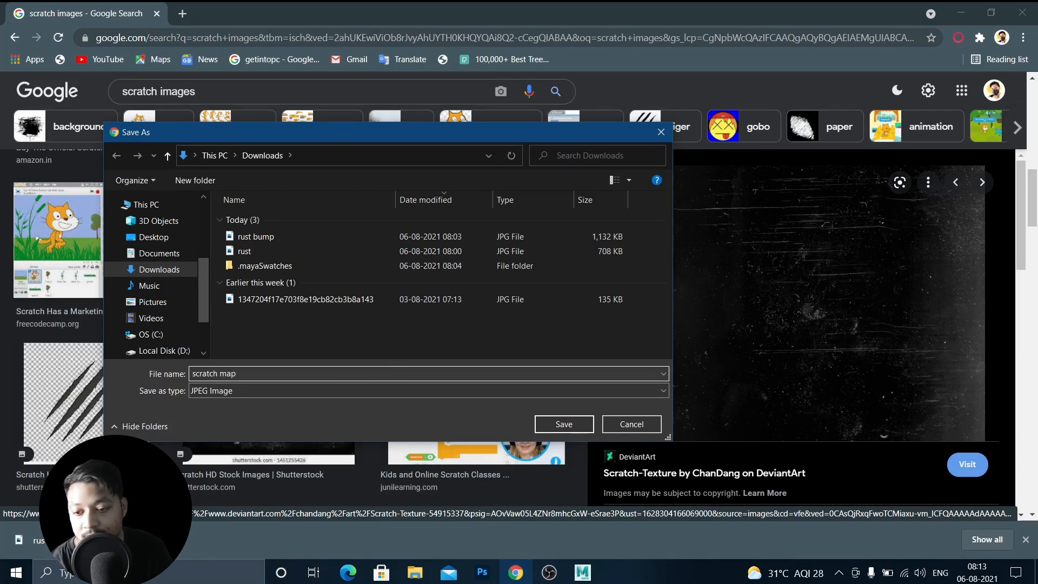
{"action": "key", "text": "Return"}
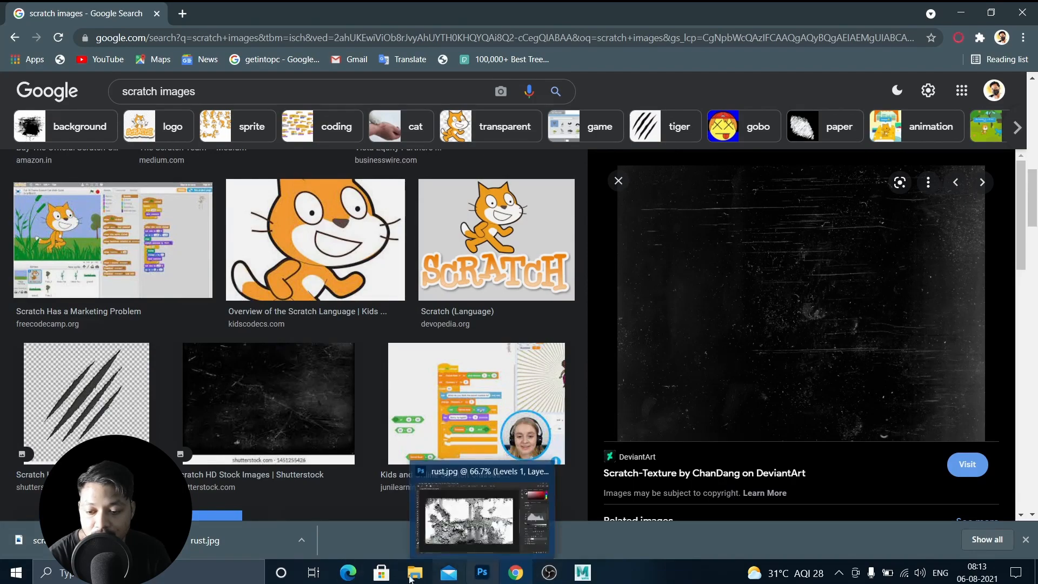
Close the rust.jpg document in Photoshop without saving changes.
{"action": "left_click", "coordinate": [479, 574]}
{"action": "left_click", "coordinate": [415, 572]}
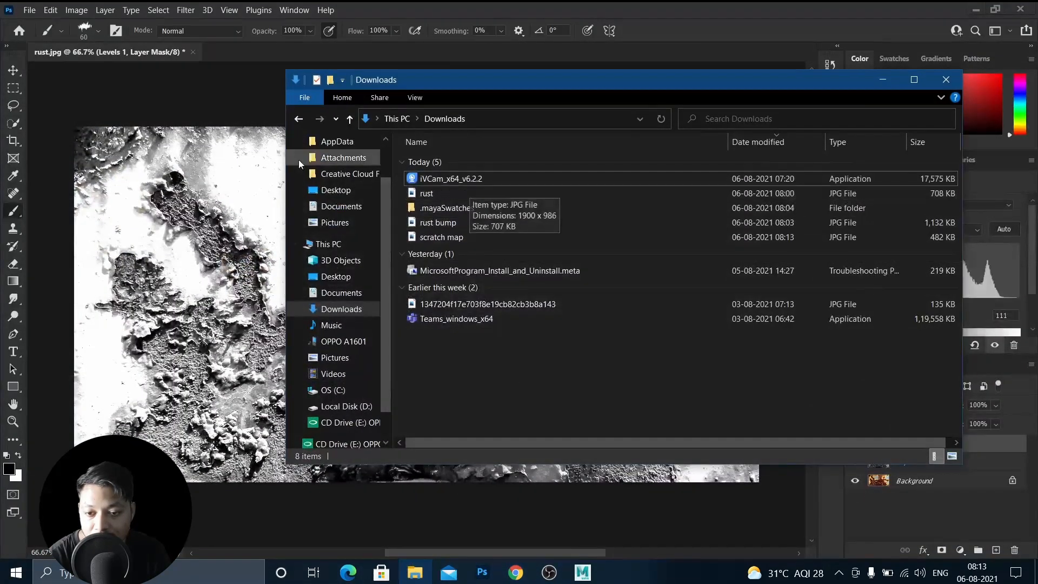
{"action": "left_click", "coordinate": [191, 52]}
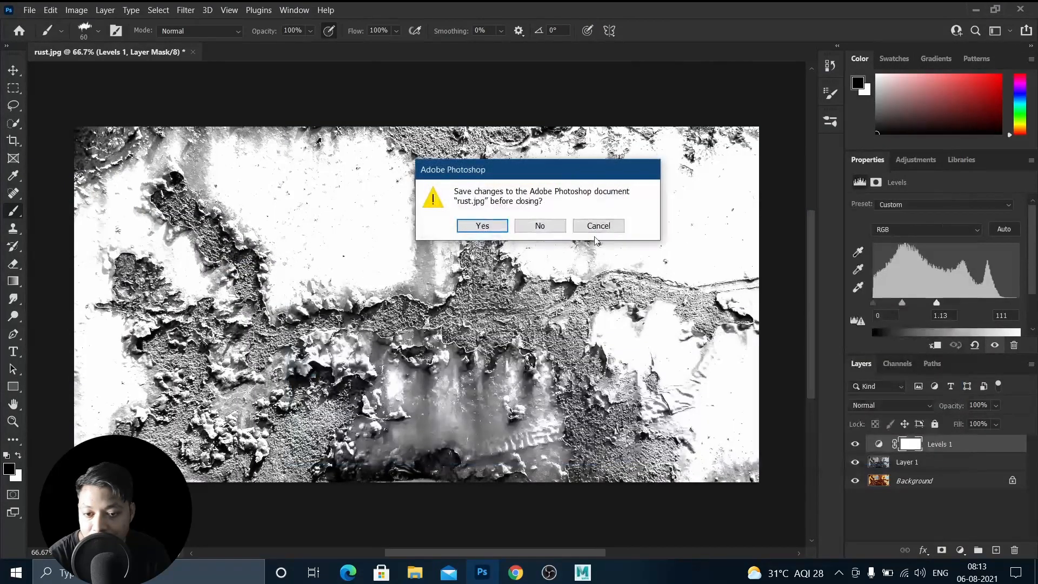
{"action": "left_click", "coordinate": [538, 225]}
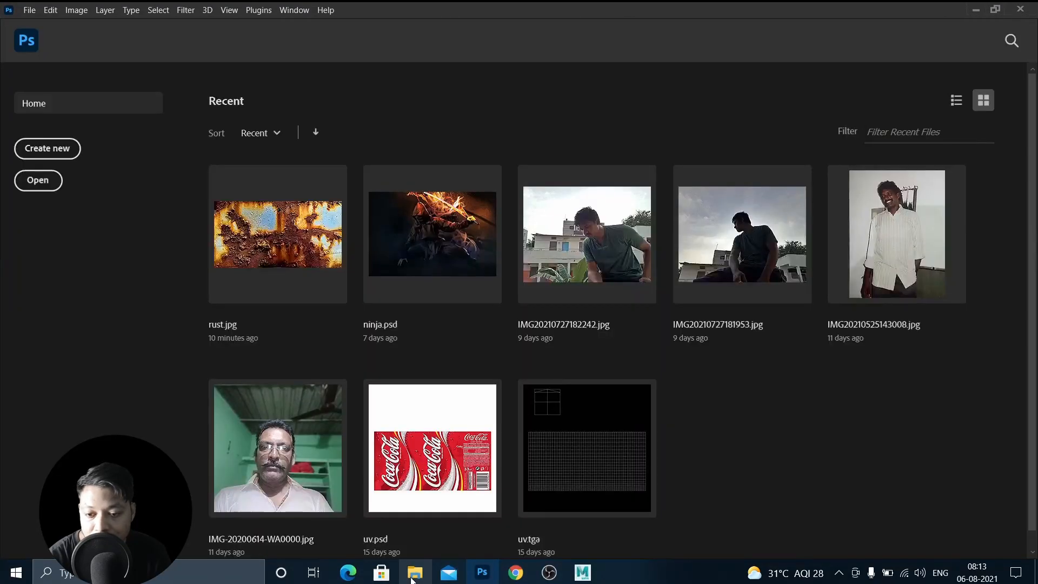
Open the downloaded scratch map image in Photoshop and duplicate its background layer.
{"action": "left_click", "coordinate": [415, 572]}
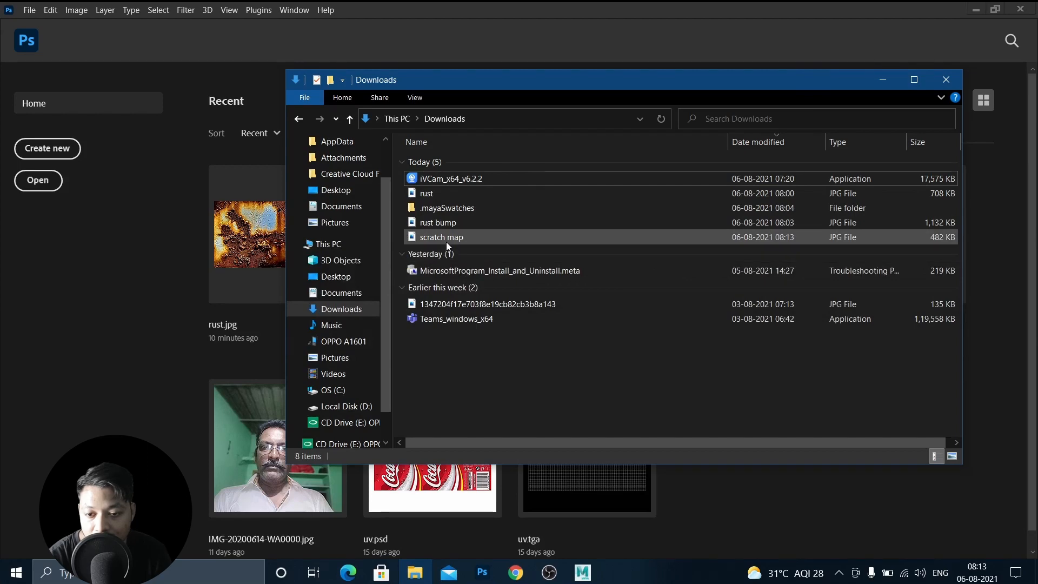
{"action": "left_click_drag", "start_coordinate": [446, 238], "coordinate": [131, 335]}
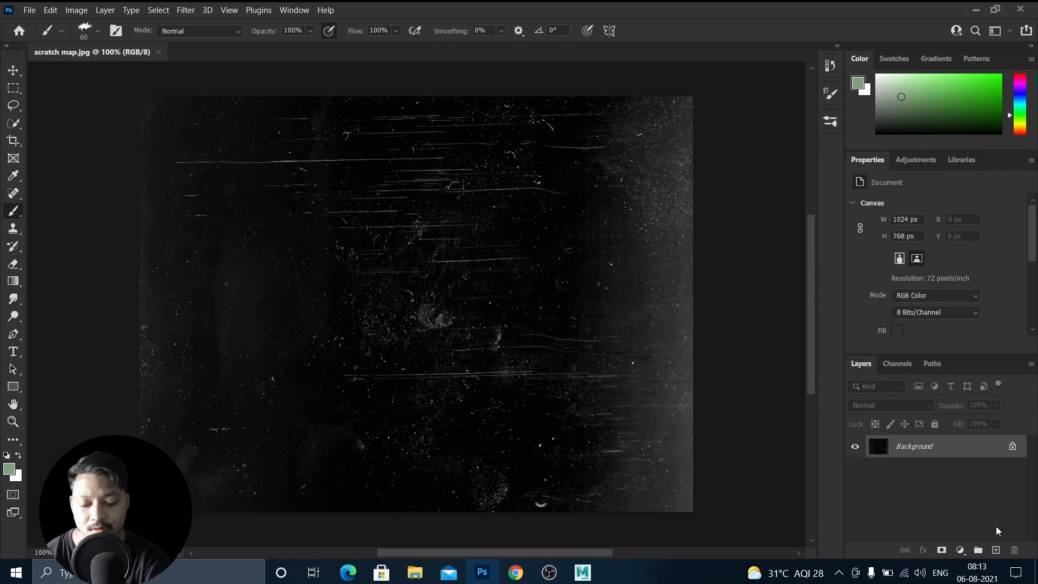
{"action": "key", "text": "ctrl+j"}
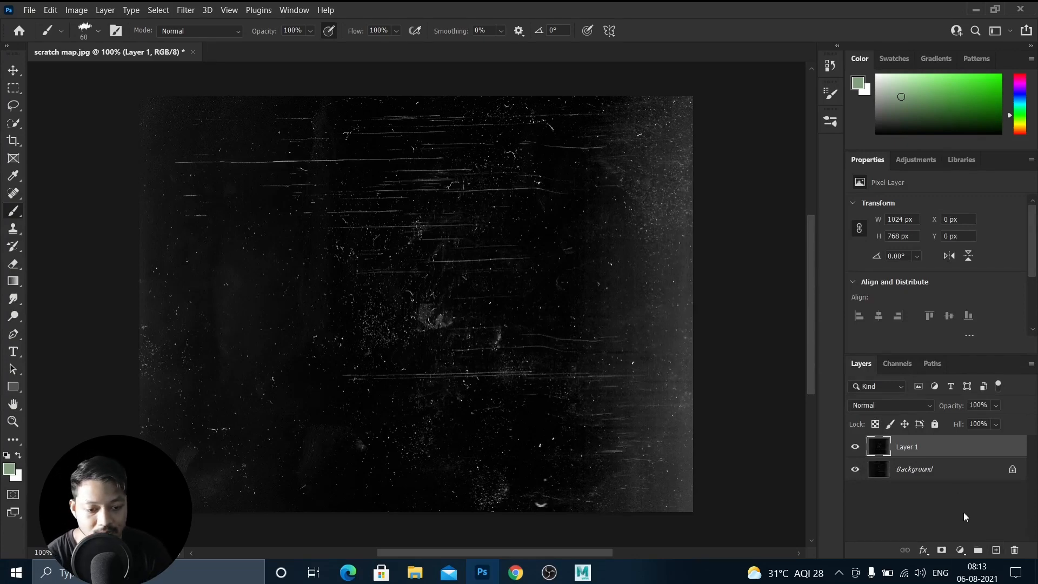
Add a Levels adjustment layer with midtone 0.47 and white input 165 to darken the scratches' background.
{"action": "left_click", "coordinate": [961, 551]}
{"action": "left_click", "coordinate": [955, 372]}
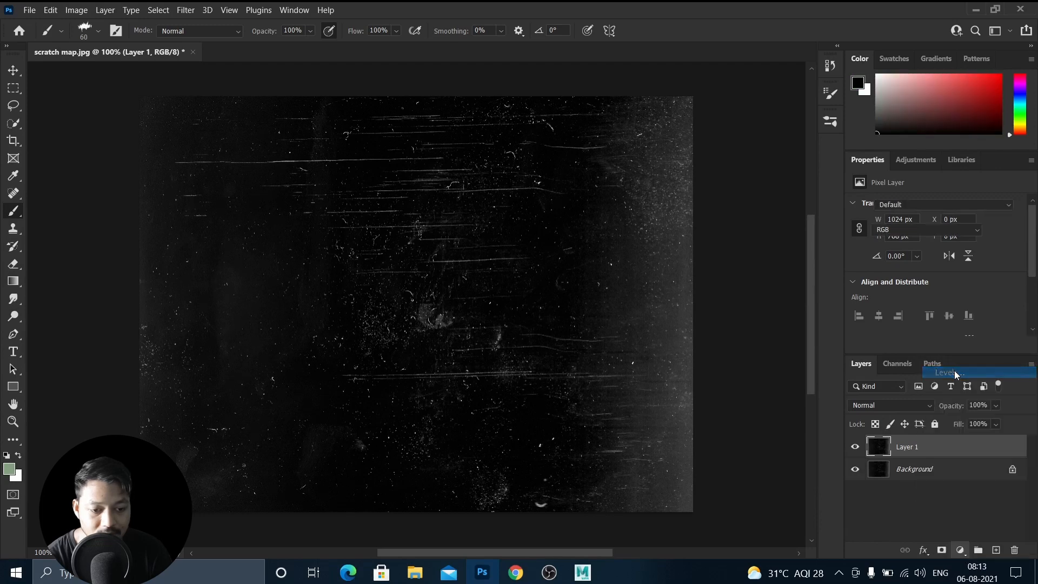
{"action": "mouse_move", "coordinate": [1018, 305]}
{"action": "left_mouse_down"}
{"action": "mouse_move", "coordinate": [974, 304]}
{"action": "mouse_move", "coordinate": [1019, 304]}
{"action": "left_mouse_up"}
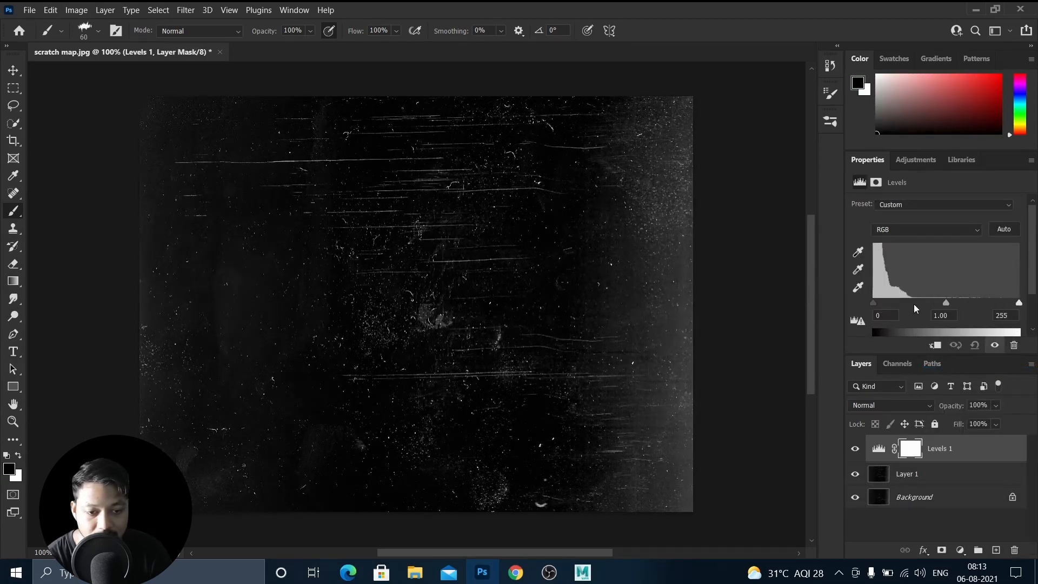
{"action": "left_click_drag", "start_coordinate": [946, 303], "coordinate": [978, 300]}
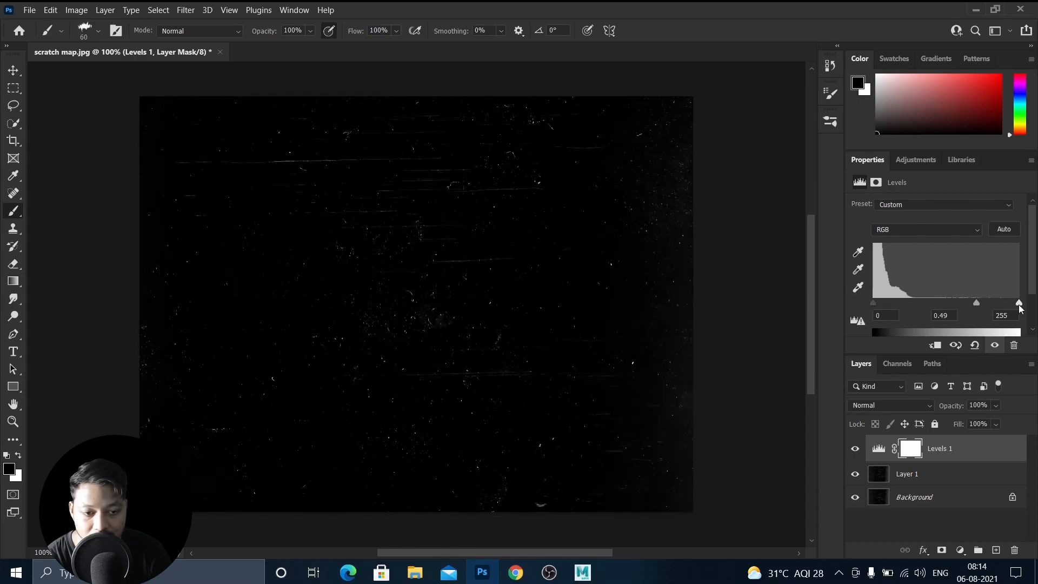
{"action": "left_click_drag", "start_coordinate": [1018, 302], "coordinate": [990, 303]}
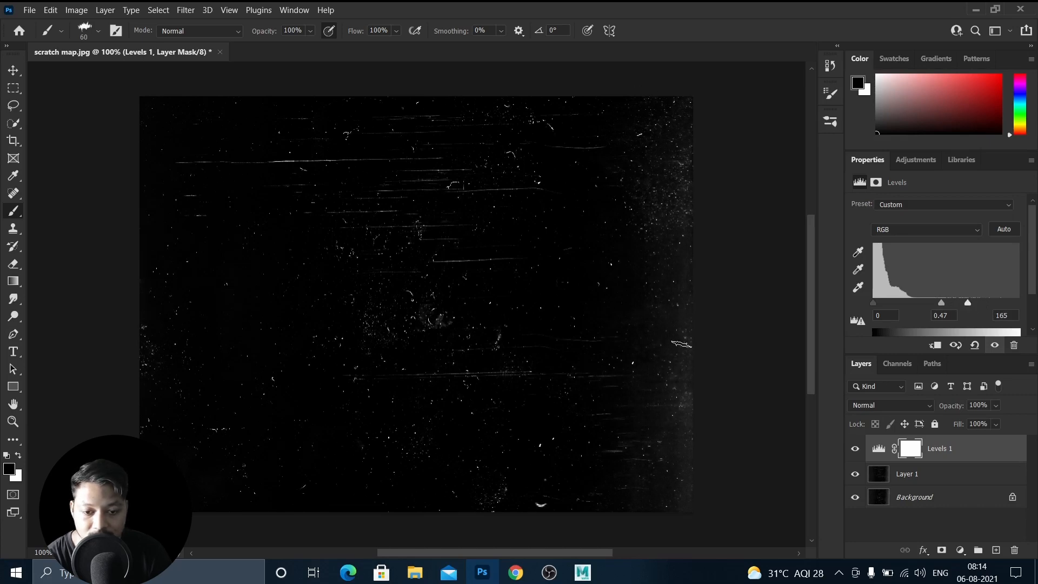
Crop the image's sides inward to about 896 px wide, removing the bright right edge.
{"action": "left_click", "coordinate": [12, 142]}
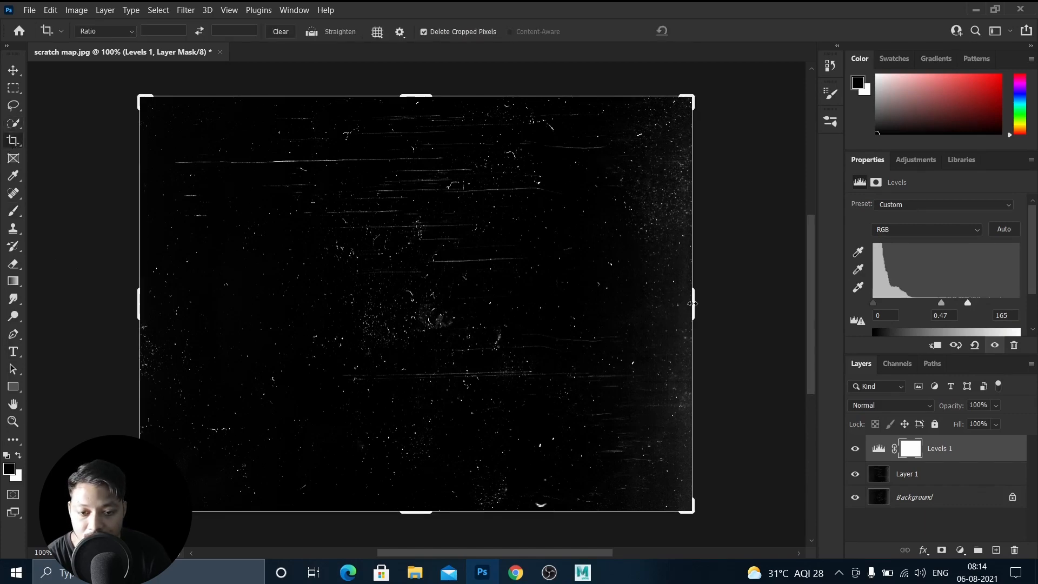
{"action": "left_click_drag", "start_coordinate": [693, 304], "coordinate": [659, 308]}
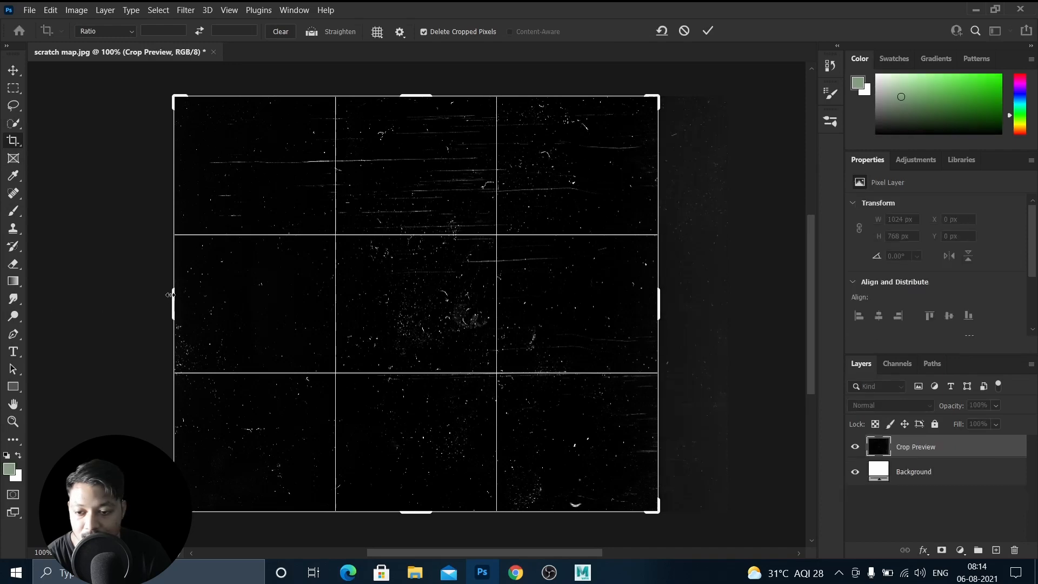
{"action": "left_click_drag", "start_coordinate": [169, 295], "coordinate": [178, 295]}
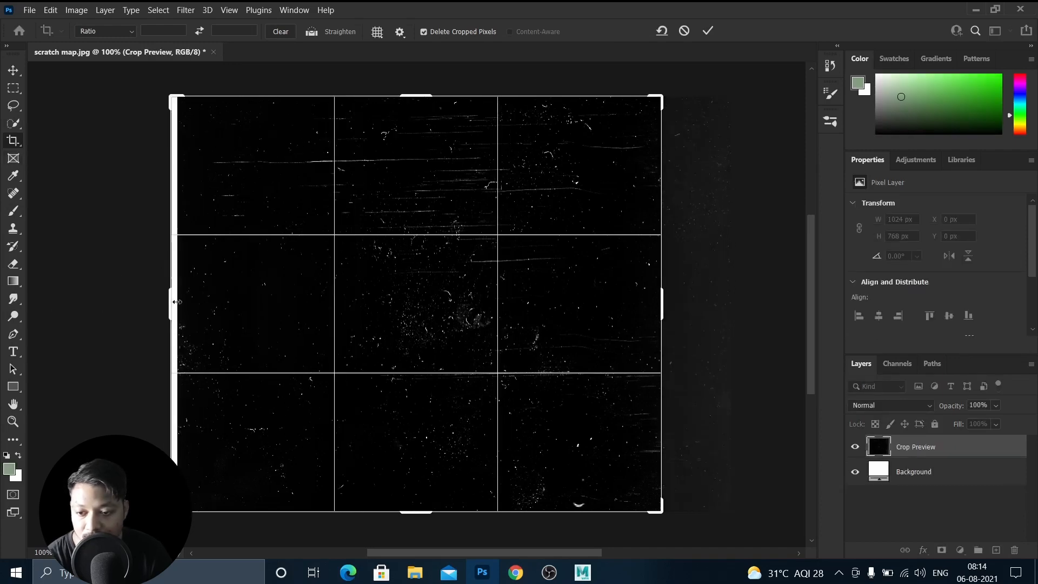
{"action": "mouse_move", "coordinate": [175, 302]}
{"action": "left_mouse_down"}
{"action": "mouse_move", "coordinate": [186, 302]}
{"action": "mouse_move", "coordinate": [174, 302]}
{"action": "left_mouse_up"}
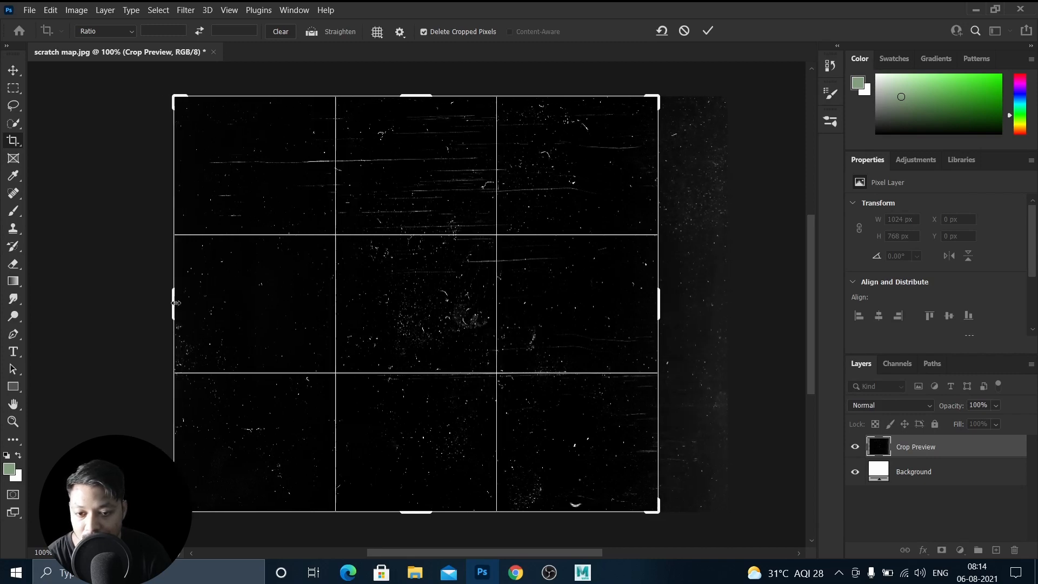
{"action": "key", "text": "Return"}
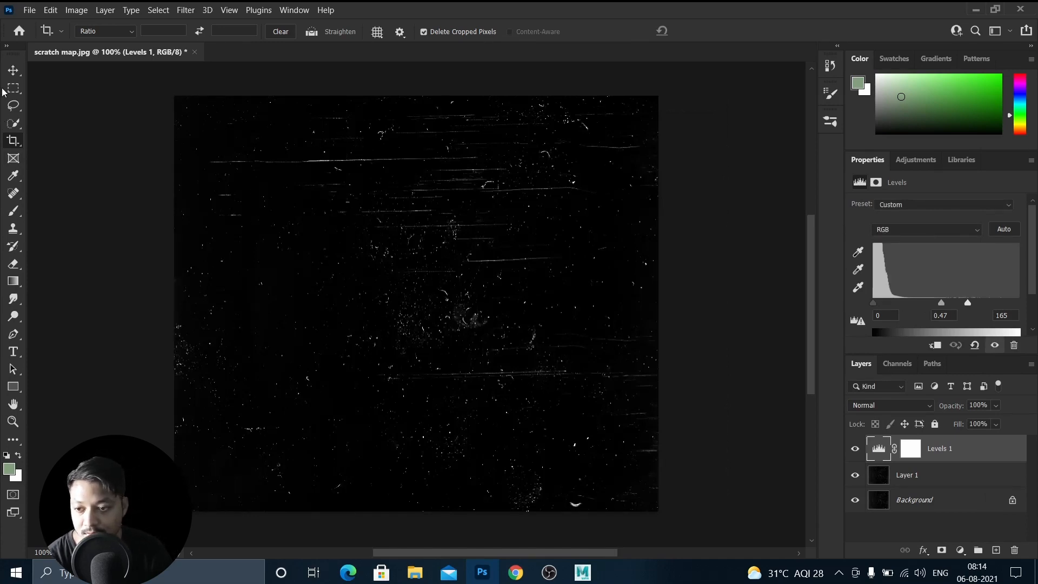
Save a copy to Downloads as a JPEG named scratch map text at maximum quality 12.
{"action": "left_click", "coordinate": [14, 74]}
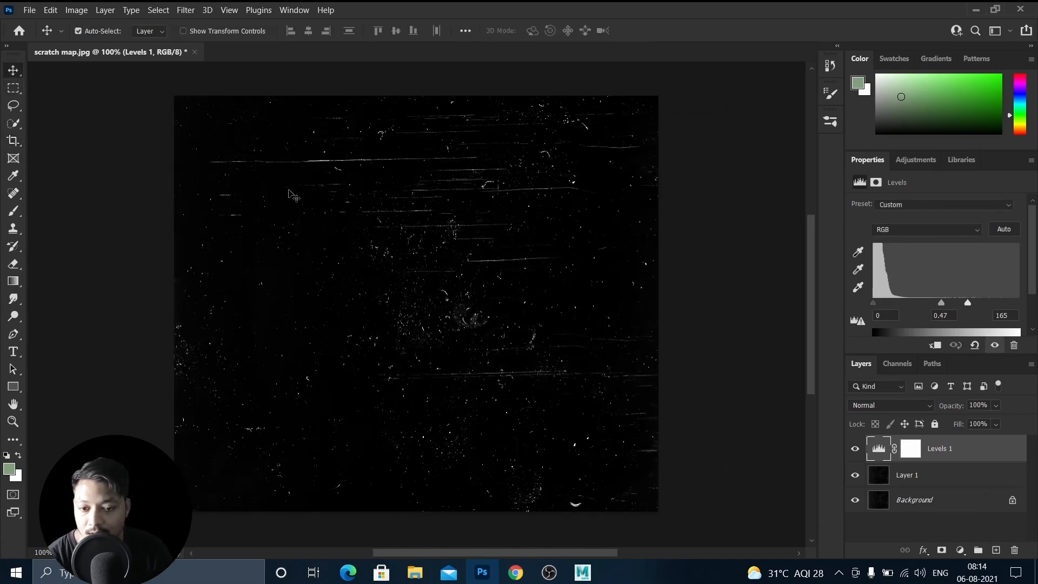
{"action": "left_click", "coordinate": [29, 9]}
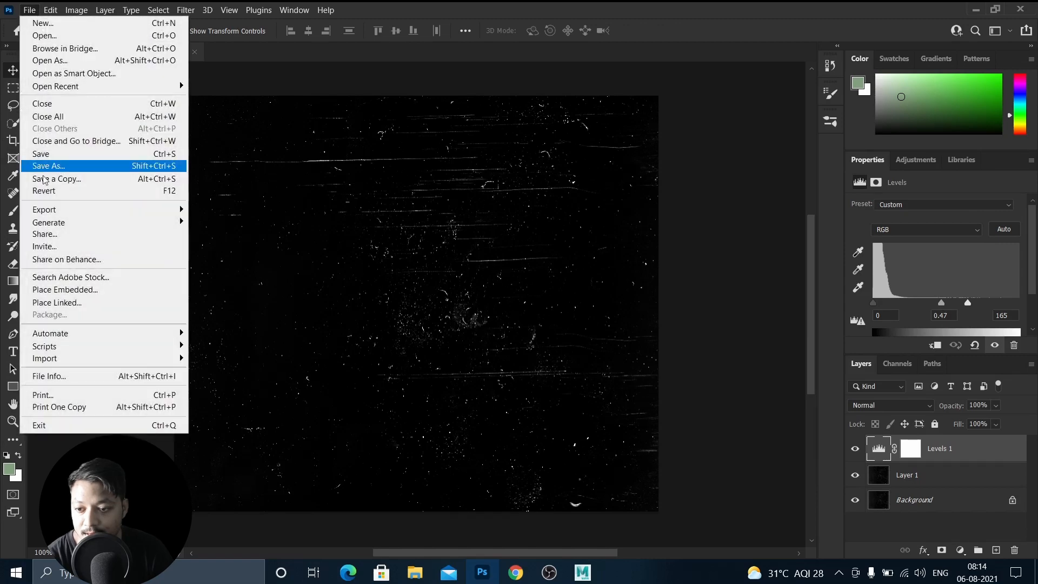
{"action": "left_click", "coordinate": [45, 178]}
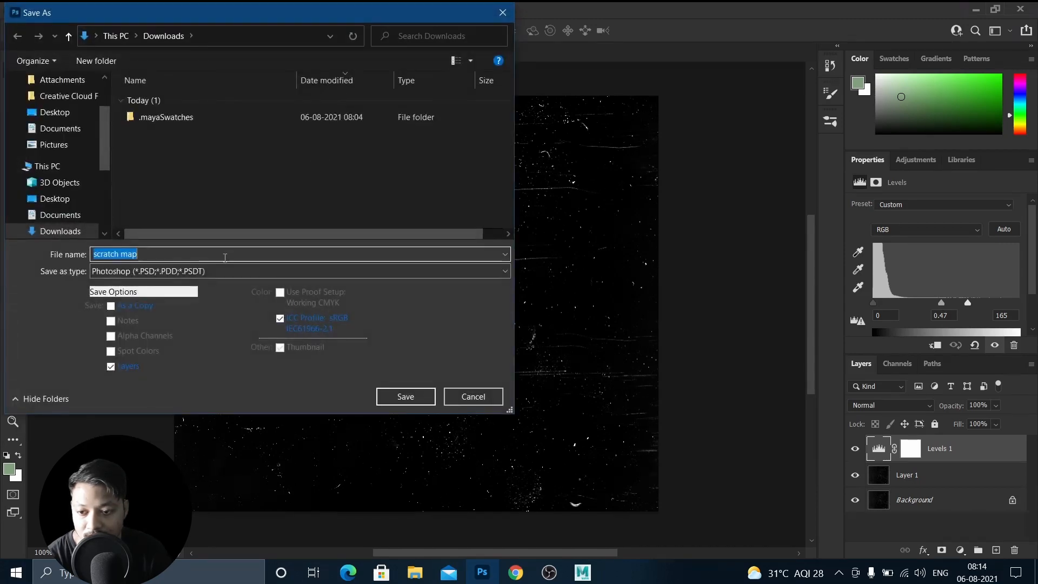
{"action": "left_click", "coordinate": [208, 271]}
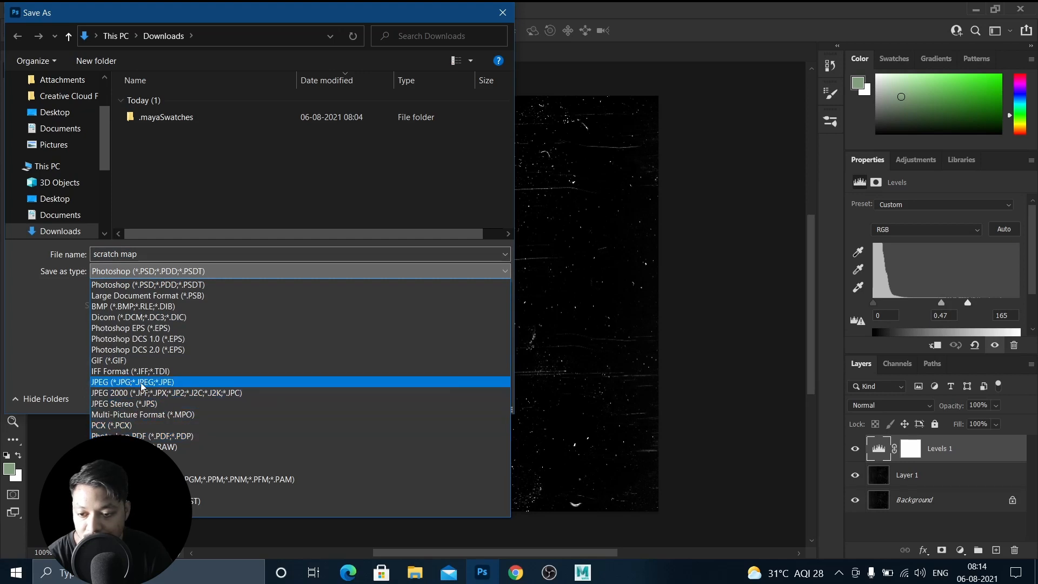
{"action": "left_click", "coordinate": [173, 382]}
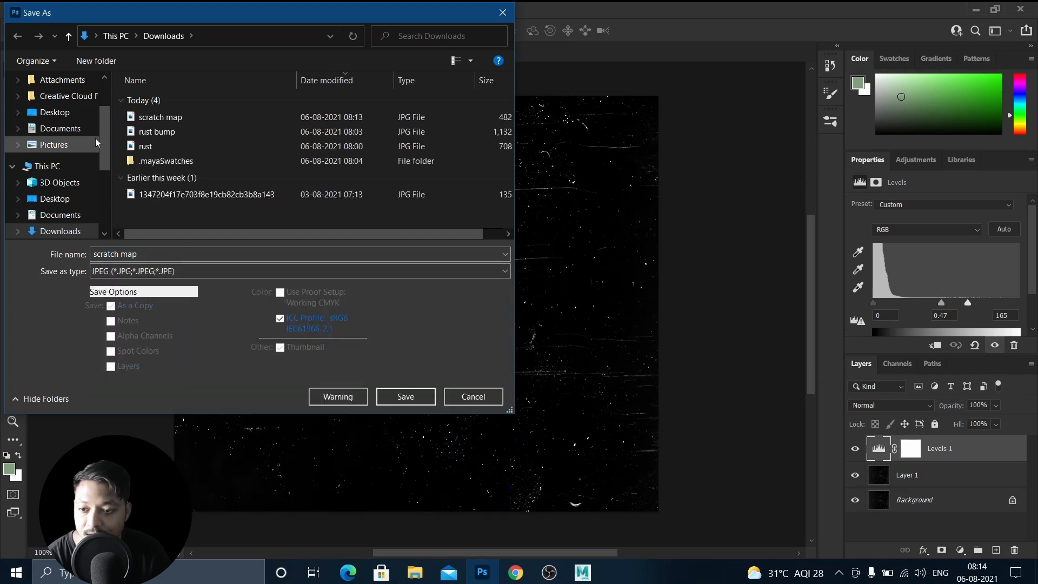
{"action": "left_click", "coordinate": [155, 253]}
{"action": "double_click", "coordinate": [155, 253]}
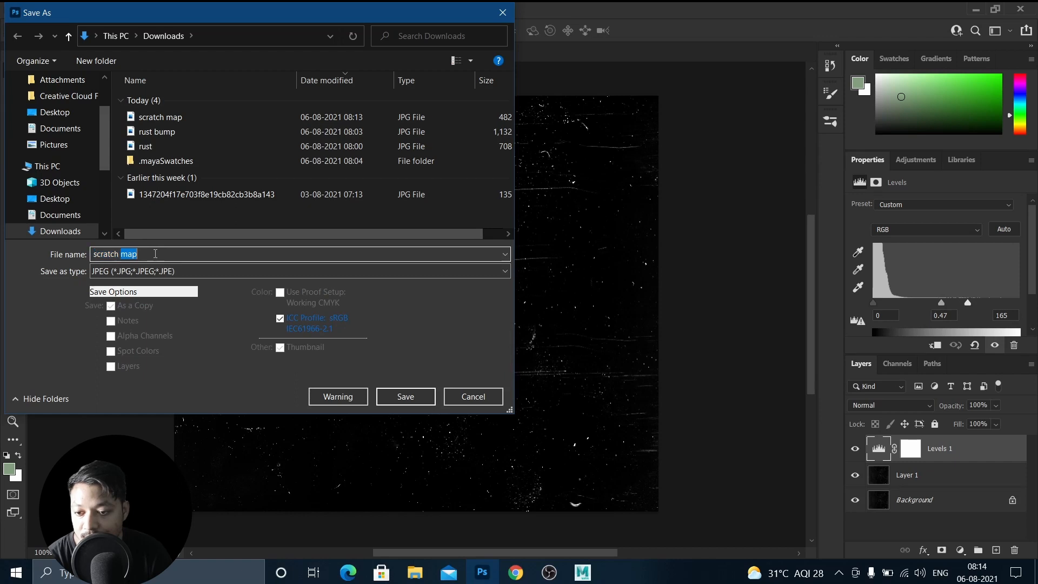
{"action": "left_click", "coordinate": [161, 254]}
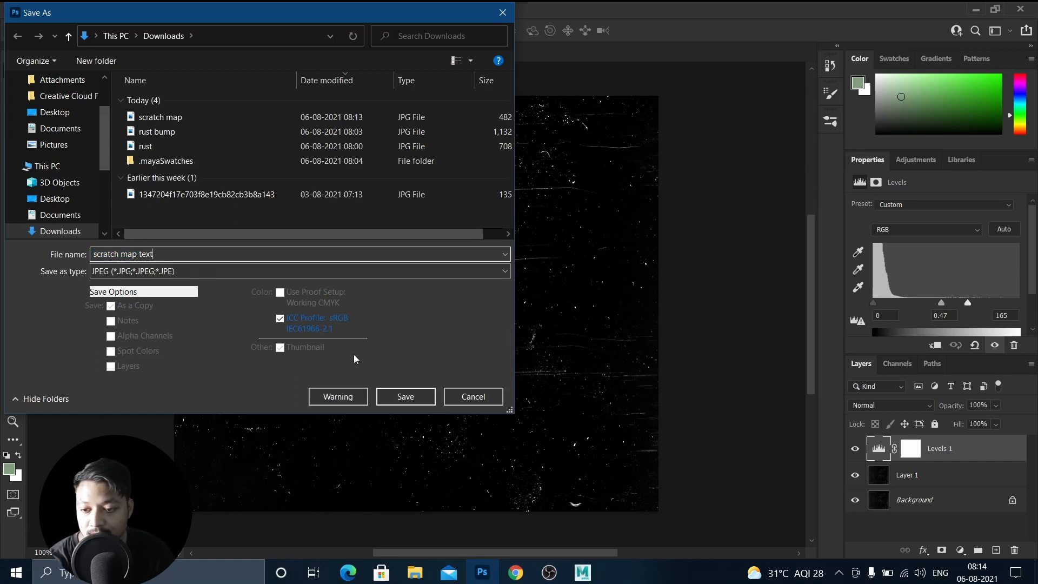
{"action": "left_click", "coordinate": [407, 399]}
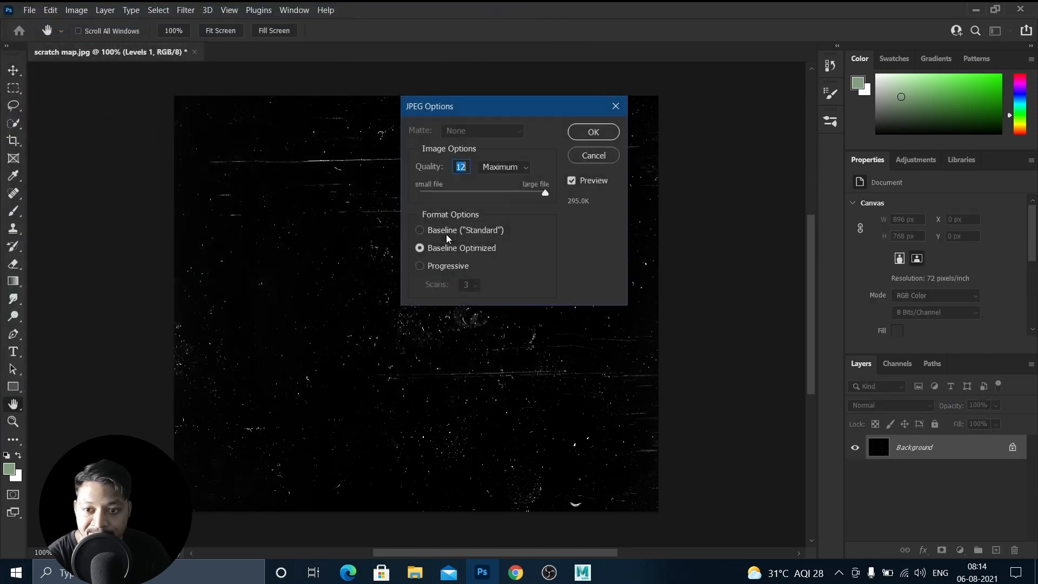
{"action": "left_click", "coordinate": [593, 133]}
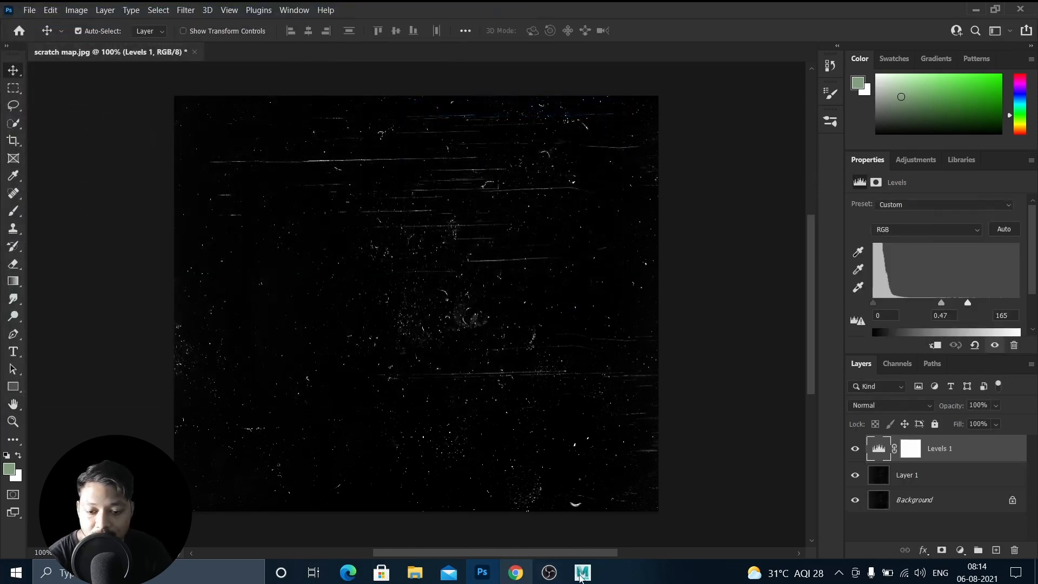
Switch to Maya, select the sphere, and connect a File texture to its blinn1 Specular Color.
{"action": "mouse_move", "coordinate": [582, 572]}
{"action": "left_click", "coordinate": [674, 507]}
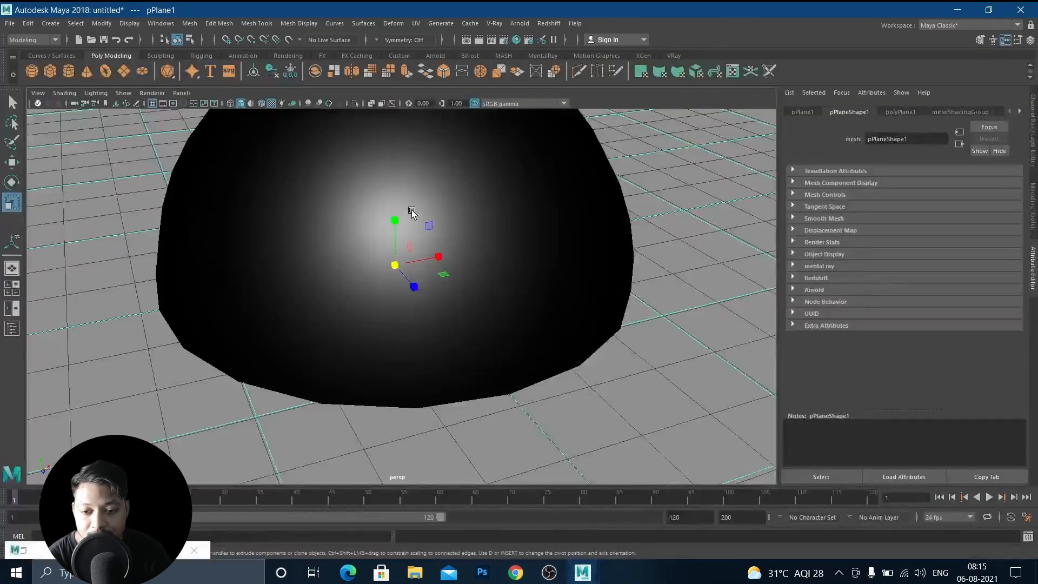
{"action": "scroll", "coordinate": [544, 175], "scroll_direction": "down", "scroll_amount": 3}
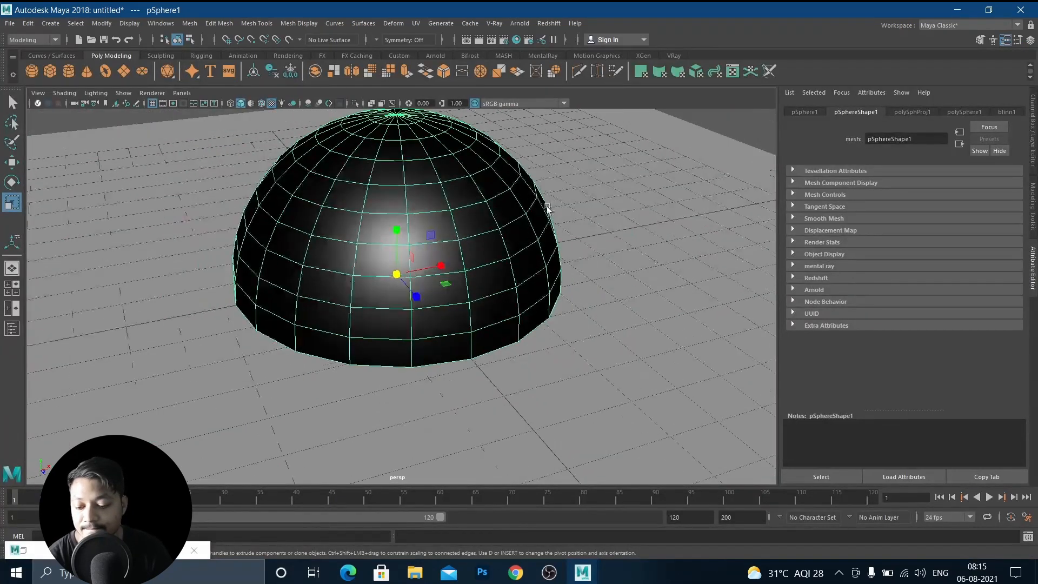
{"action": "right_click", "coordinate": [428, 178]}
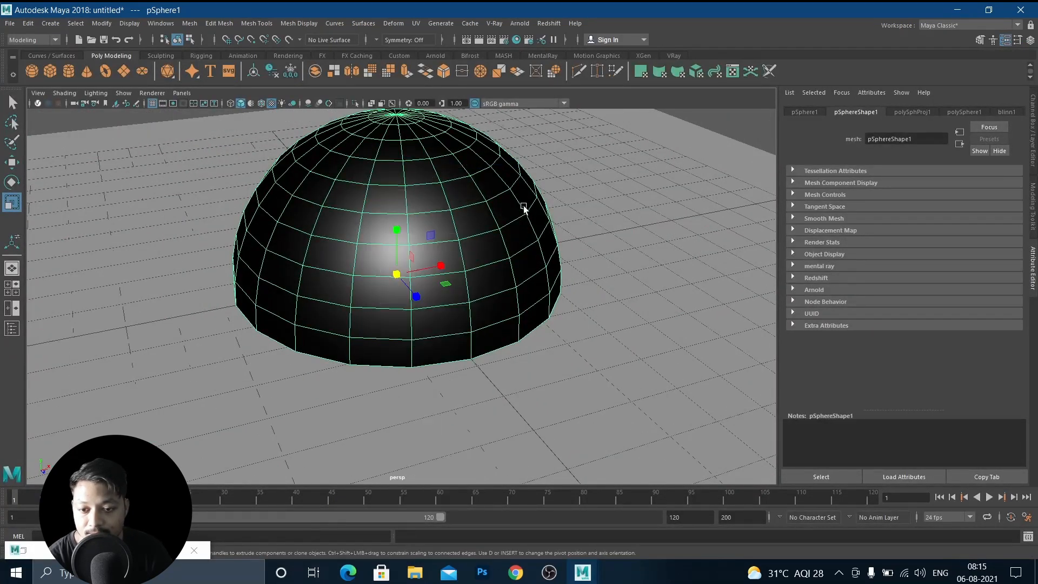
{"action": "left_click", "coordinate": [1016, 113]}
{"action": "scroll", "coordinate": [858, 260], "scroll_direction": "up", "scroll_amount": 1}
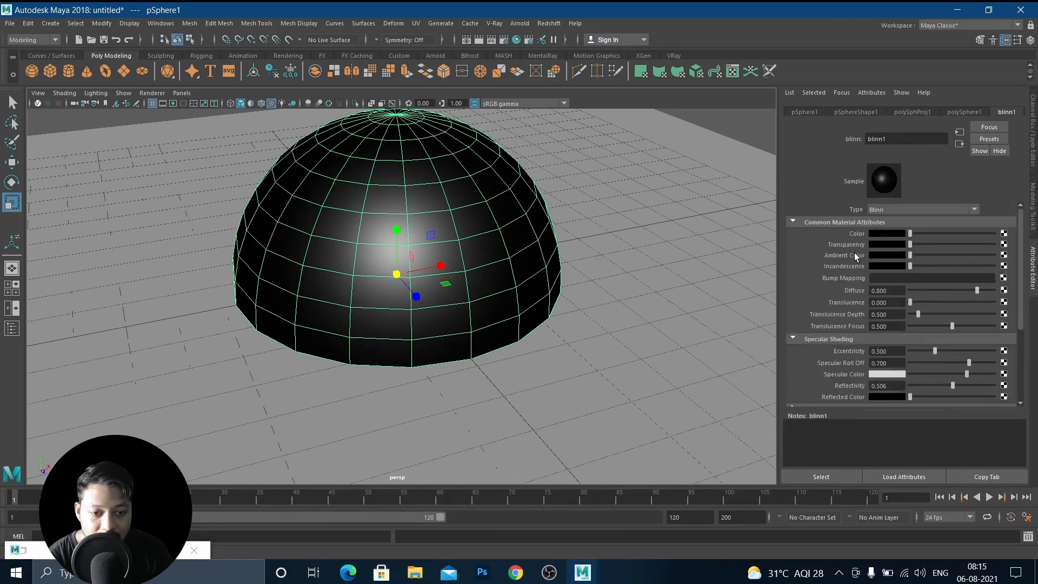
{"action": "scroll", "coordinate": [871, 274], "scroll_direction": "down", "scroll_amount": 1}
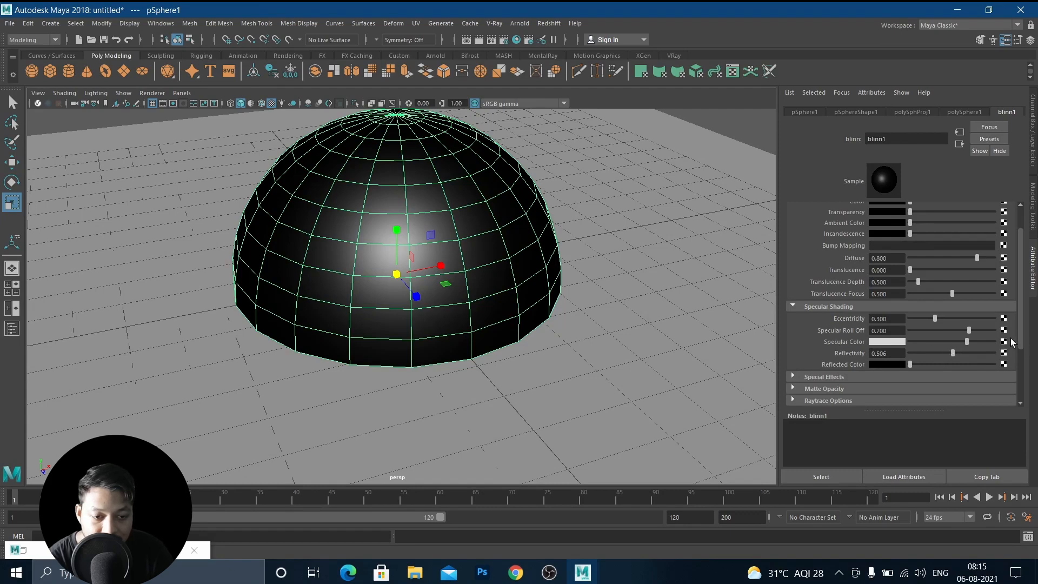
{"action": "left_click", "coordinate": [1004, 353]}
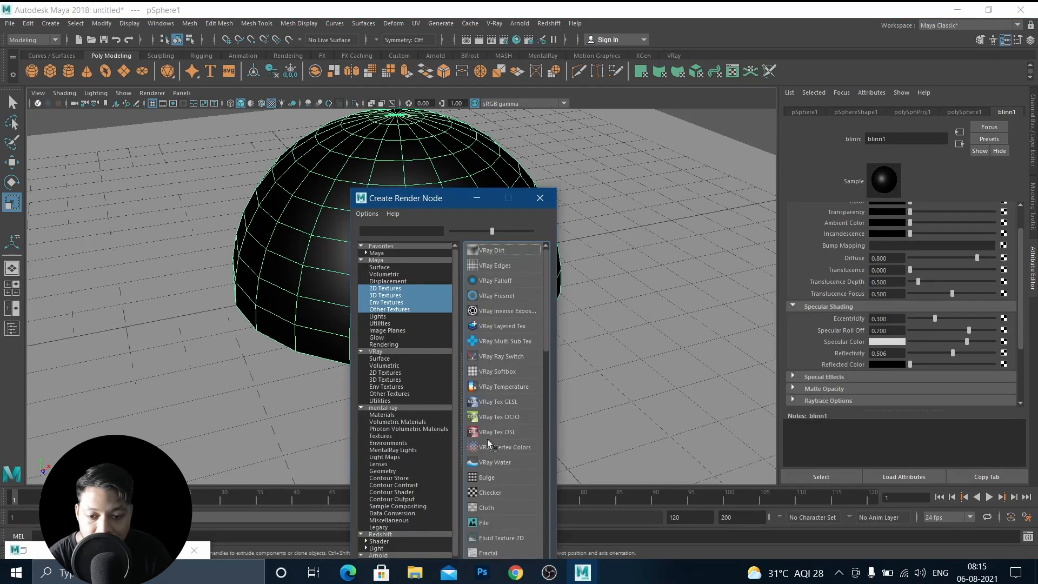
{"action": "left_click", "coordinate": [489, 525]}
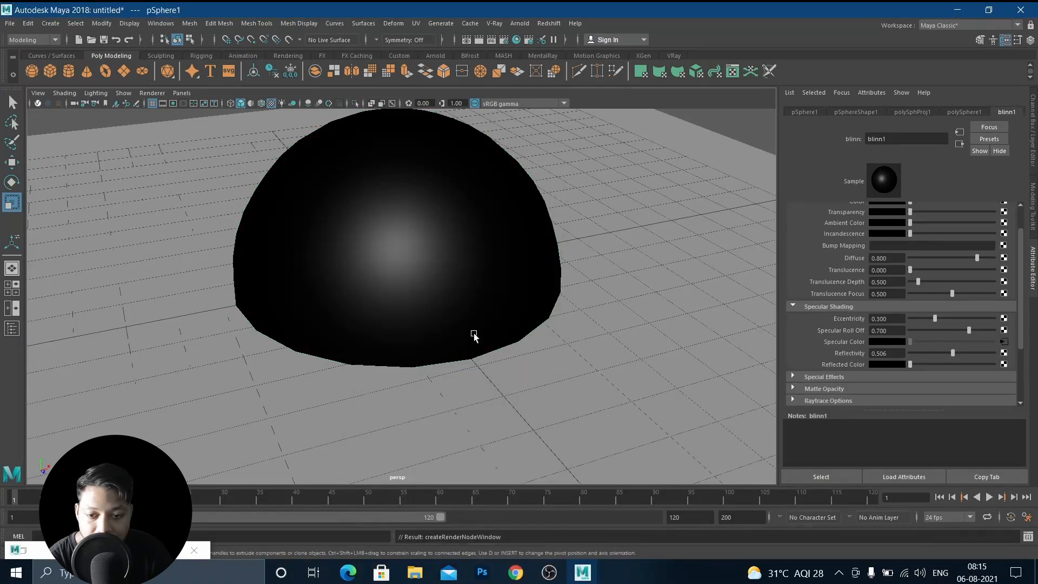
Open the connected file1 texture and load scratch map text.jpg from Downloads as its image.
{"action": "left_click", "coordinate": [1007, 259]}
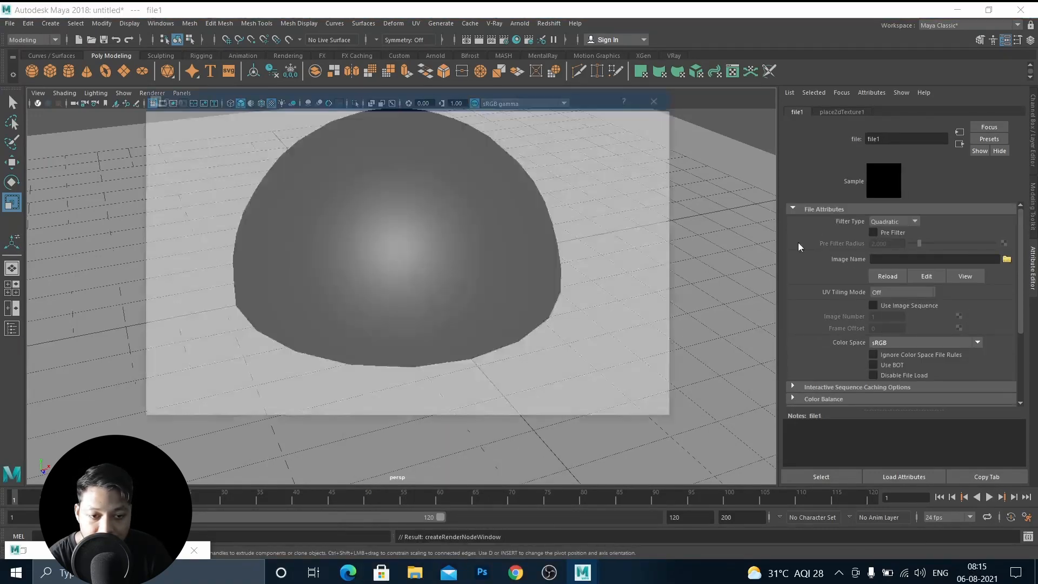
{"action": "left_click", "coordinate": [245, 174]}
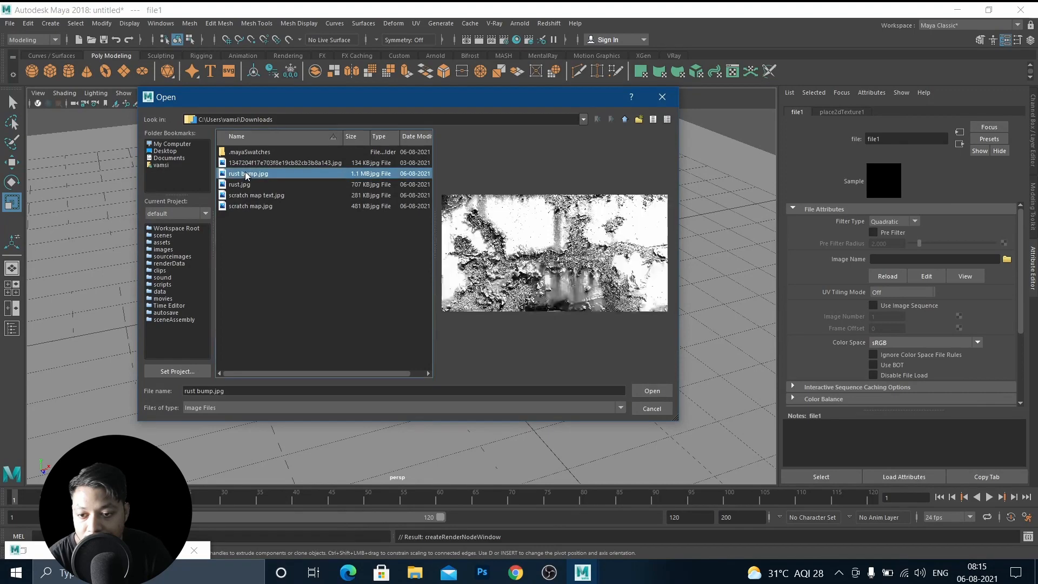
{"action": "key", "text": "Up"}
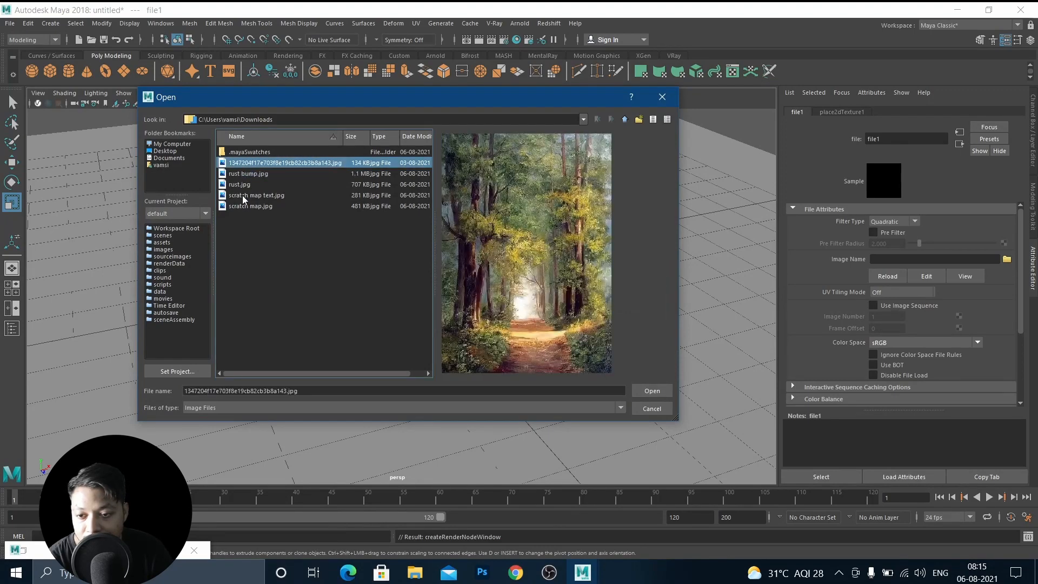
{"action": "left_click", "coordinate": [244, 198]}
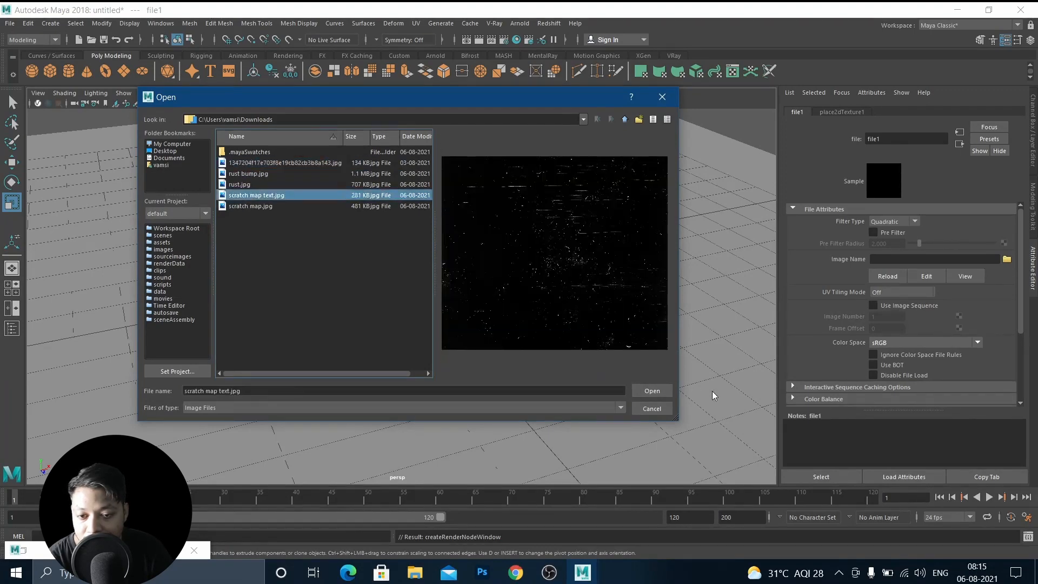
{"action": "left_click", "coordinate": [652, 391]}
Render the perspective view and zoom into the render to examine the scratches on the sphere.
{"action": "left_click_drag", "start_coordinate": [424, 301], "coordinate": [355, 440], "text": "alt"}
{"action": "scroll", "coordinate": [422, 300], "scroll_direction": "up", "scroll_amount": 8}
{"action": "scroll", "coordinate": [489, 343], "scroll_direction": "down", "scroll_amount": 8}
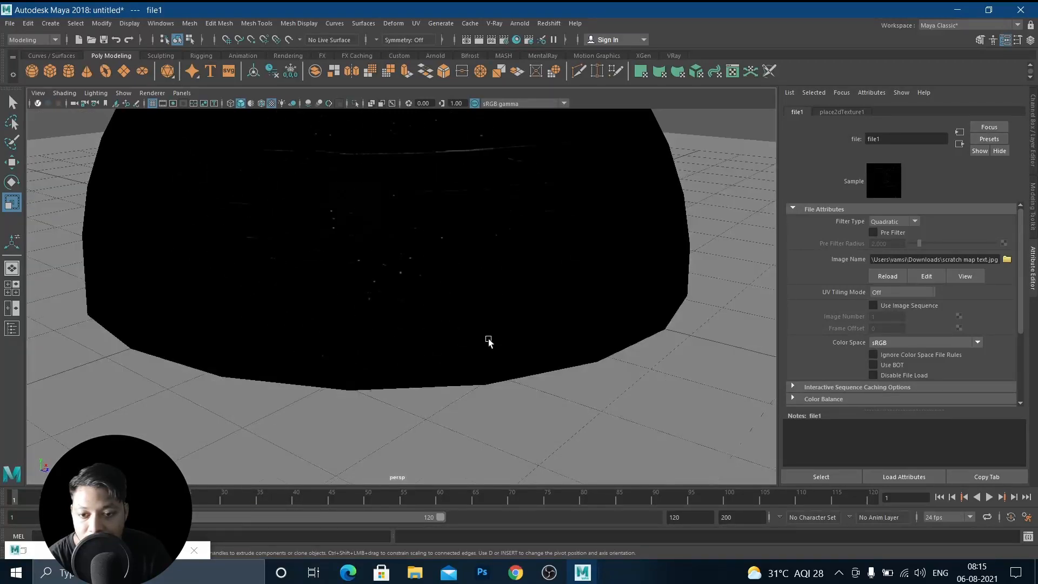
{"action": "left_click", "coordinate": [128, 551]}
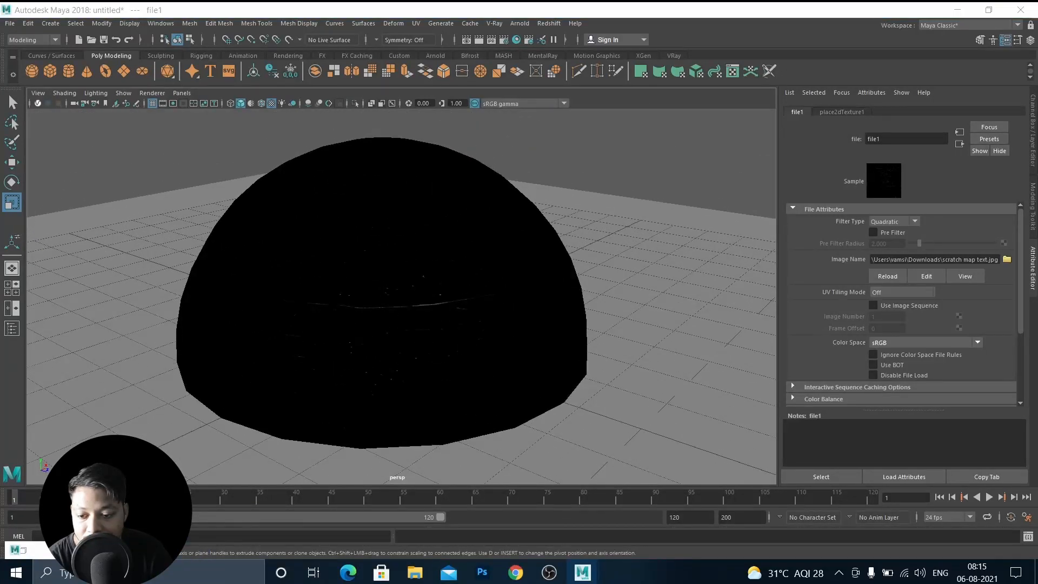
{"action": "middle_click_drag", "start_coordinate": [283, 245], "coordinate": [363, 310], "text": "alt"}
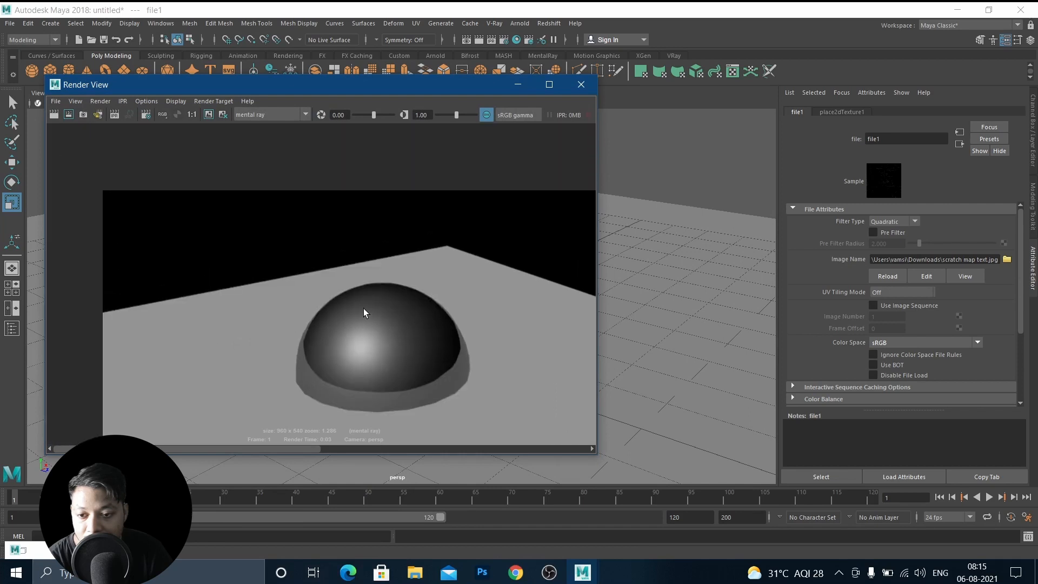
{"action": "middle_click_drag", "start_coordinate": [367, 257], "coordinate": [357, 212], "text": "alt"}
{"action": "left_click", "coordinate": [54, 114]}
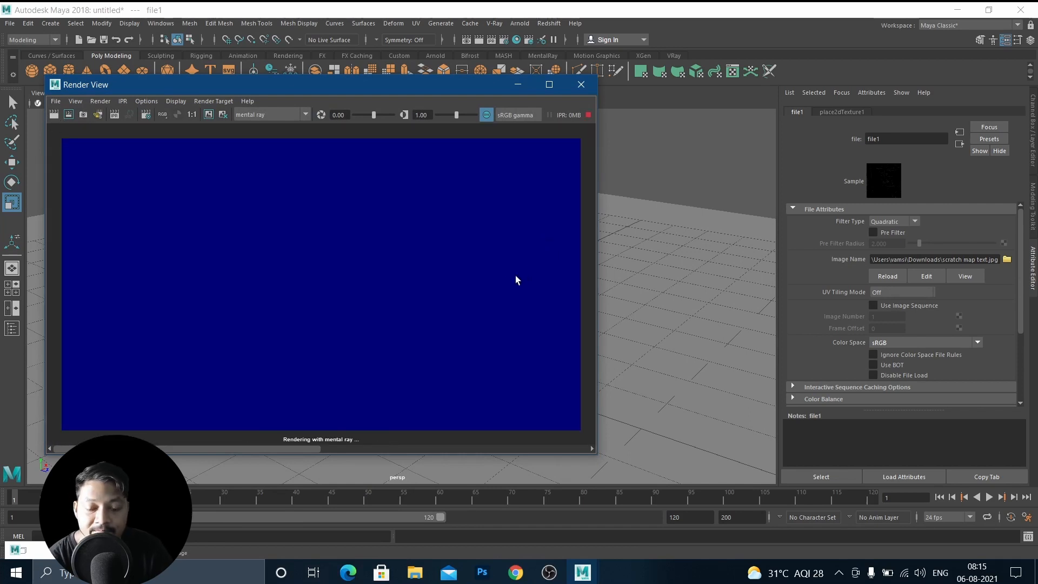
{"action": "scroll", "coordinate": [355, 320], "scroll_direction": "up", "scroll_amount": 4}
{"action": "middle_click_drag", "start_coordinate": [334, 283], "coordinate": [388, 311], "text": "alt"}
{"action": "scroll", "coordinate": [327, 301], "scroll_direction": "up", "scroll_amount": 10}
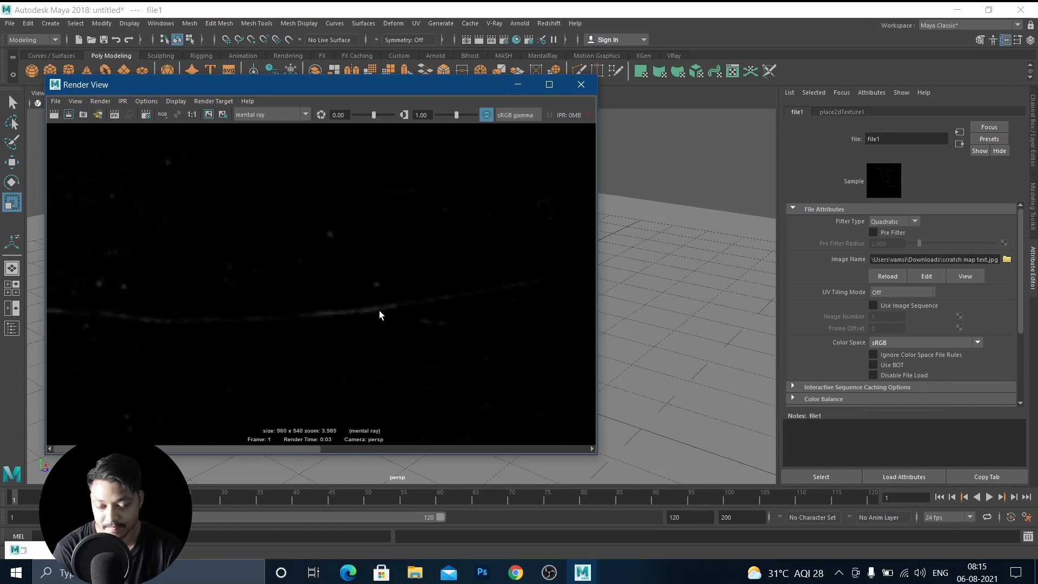
{"action": "left_click", "coordinate": [518, 84]}
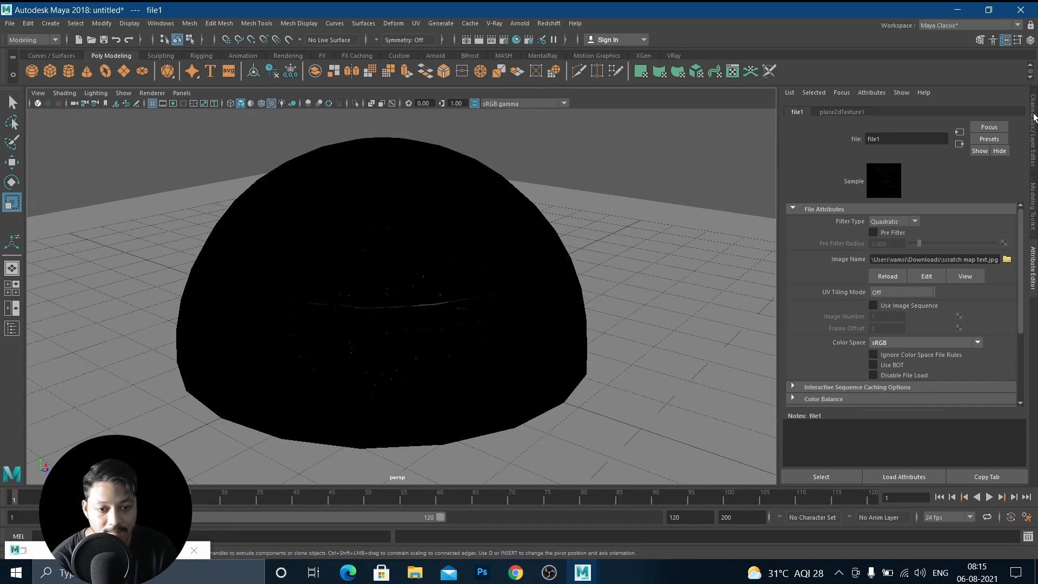
Turn on Invert in the file texture's Effects settings.
{"action": "scroll", "coordinate": [865, 340], "scroll_direction": "down", "scroll_amount": 3}
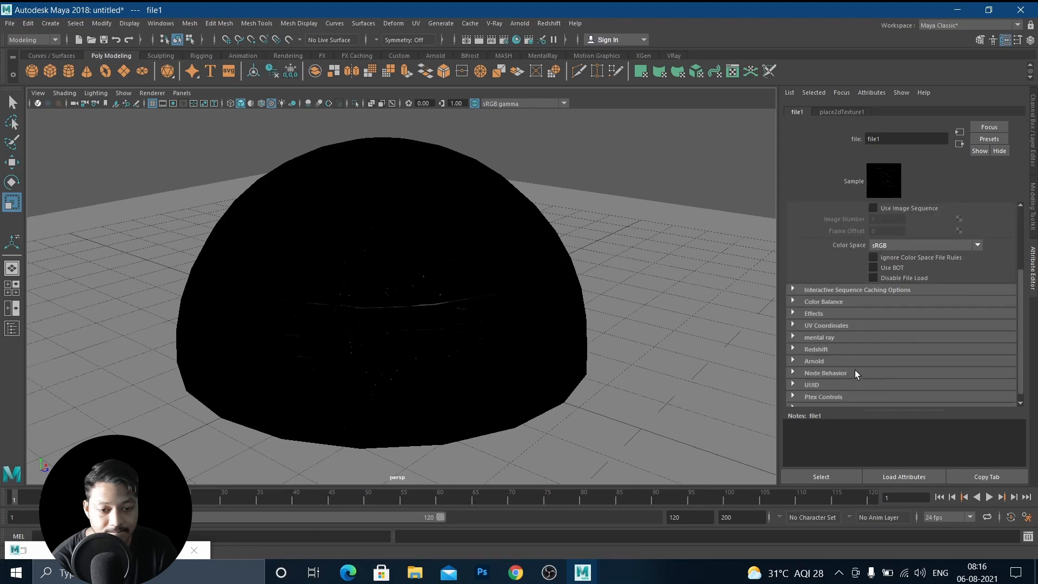
{"action": "left_click", "coordinate": [793, 301]}
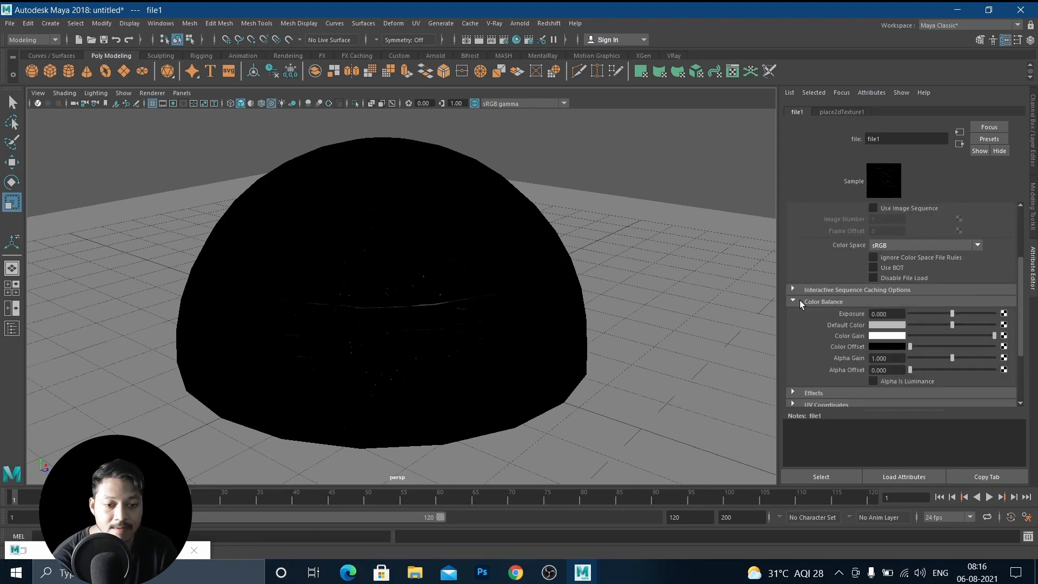
{"action": "left_click", "coordinate": [799, 300]}
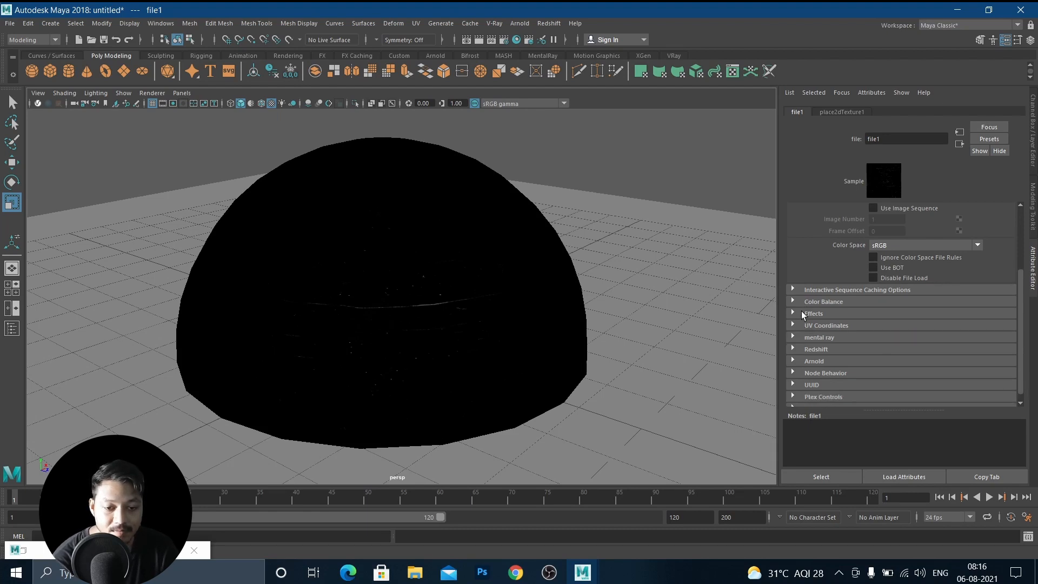
{"action": "left_click", "coordinate": [799, 312]}
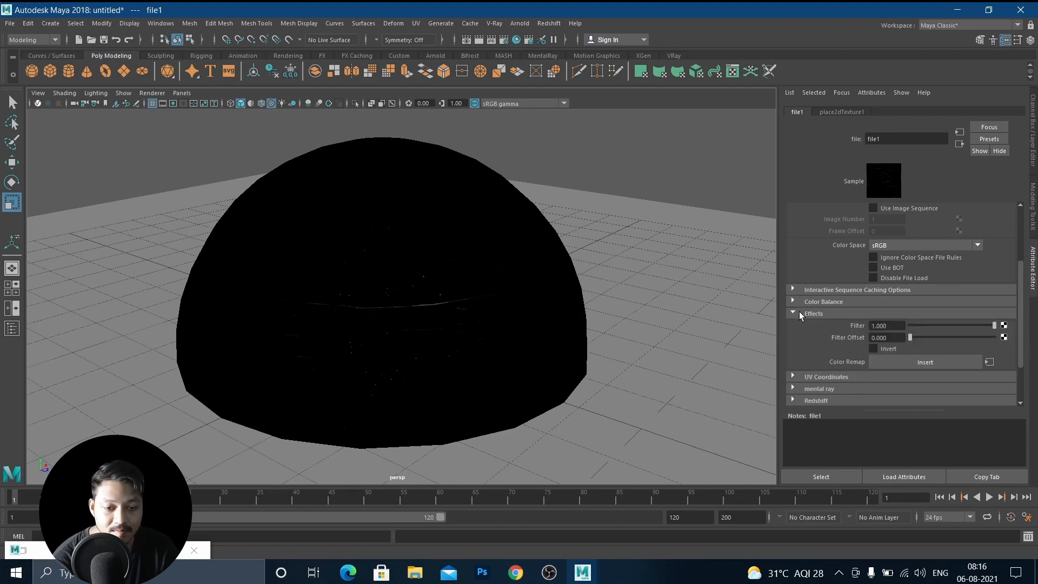
{"action": "left_click", "coordinate": [873, 347]}
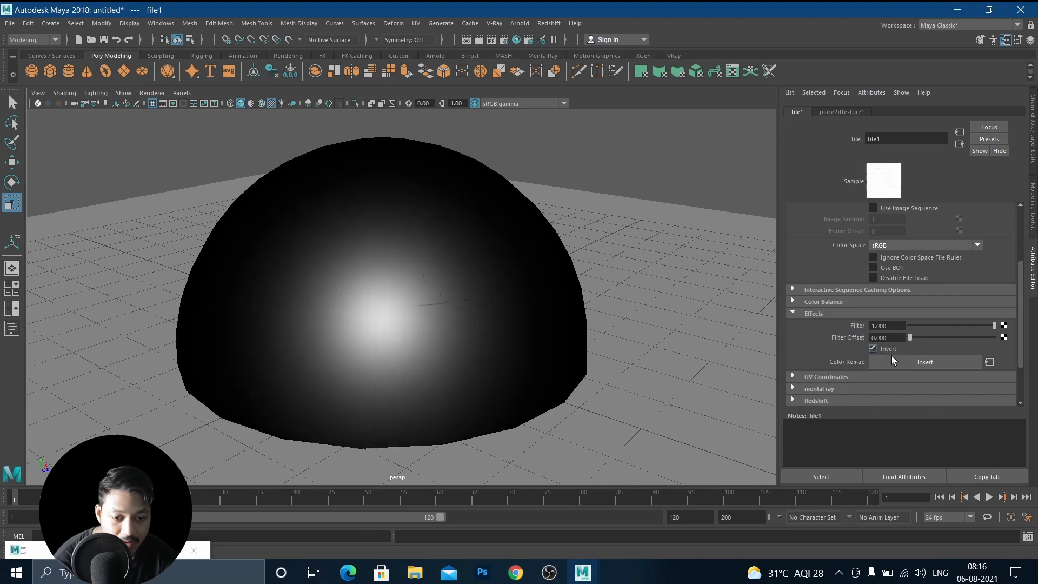
{"action": "left_click", "coordinate": [793, 314]}
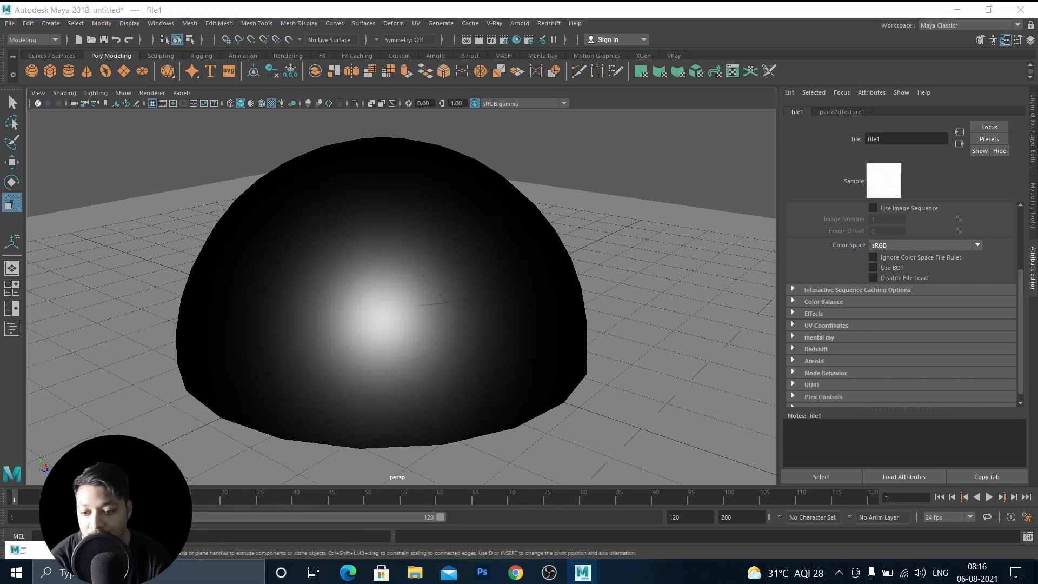
Re-render the scene and zoom around the render to inspect the inverted scratch highlights.
{"action": "left_click", "coordinate": [466, 40]}
{"action": "left_click", "coordinate": [55, 114]}
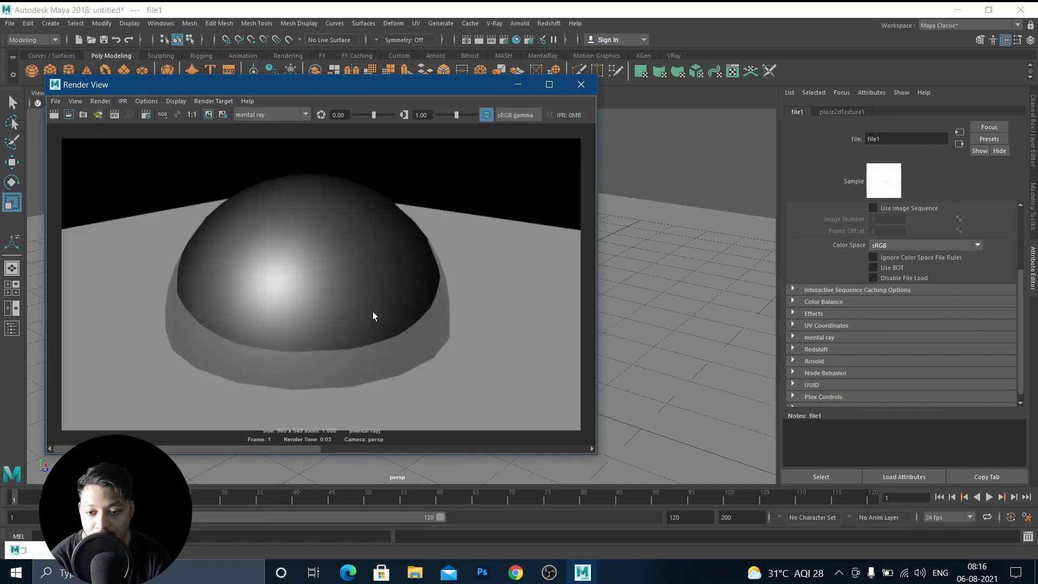
{"action": "scroll", "coordinate": [344, 327], "scroll_direction": "up", "scroll_amount": 6}
{"action": "scroll", "coordinate": [344, 328], "scroll_direction": "up", "scroll_amount": 3}
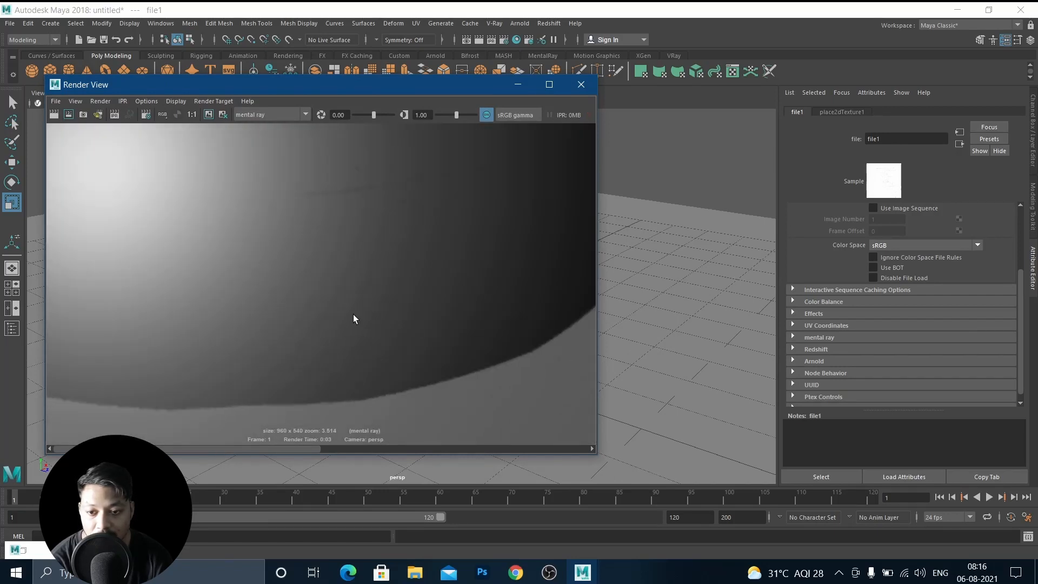
{"action": "scroll", "coordinate": [348, 254], "scroll_direction": "up", "scroll_amount": 3}
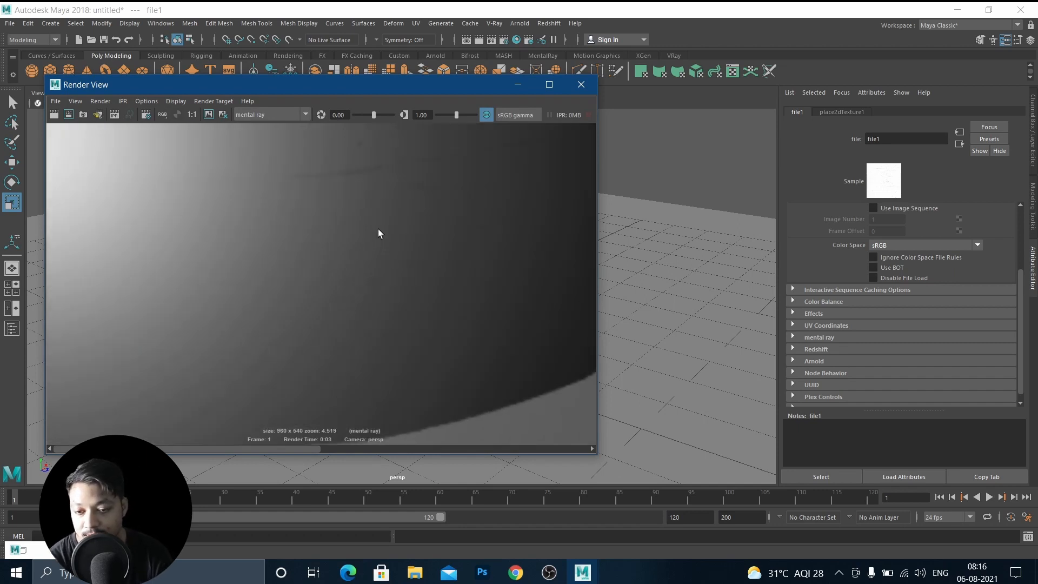
{"action": "middle_click_drag", "start_coordinate": [378, 228], "coordinate": [382, 348], "text": "alt"}
{"action": "scroll", "coordinate": [371, 335], "scroll_direction": "down", "scroll_amount": 2}
{"action": "middle_click_drag", "start_coordinate": [320, 319], "coordinate": [489, 318], "text": "alt"}
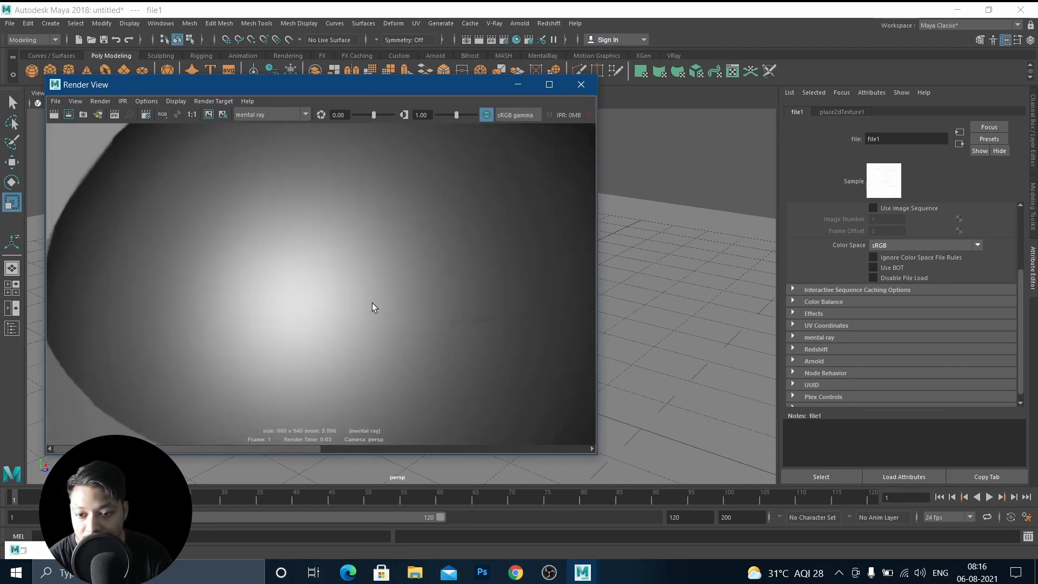
{"action": "scroll", "coordinate": [373, 306], "scroll_direction": "down", "scroll_amount": 3}
{"action": "middle_click_drag", "start_coordinate": [369, 249], "coordinate": [265, 256], "text": "alt"}
{"action": "scroll", "coordinate": [430, 290], "scroll_direction": "up", "scroll_amount": 9}
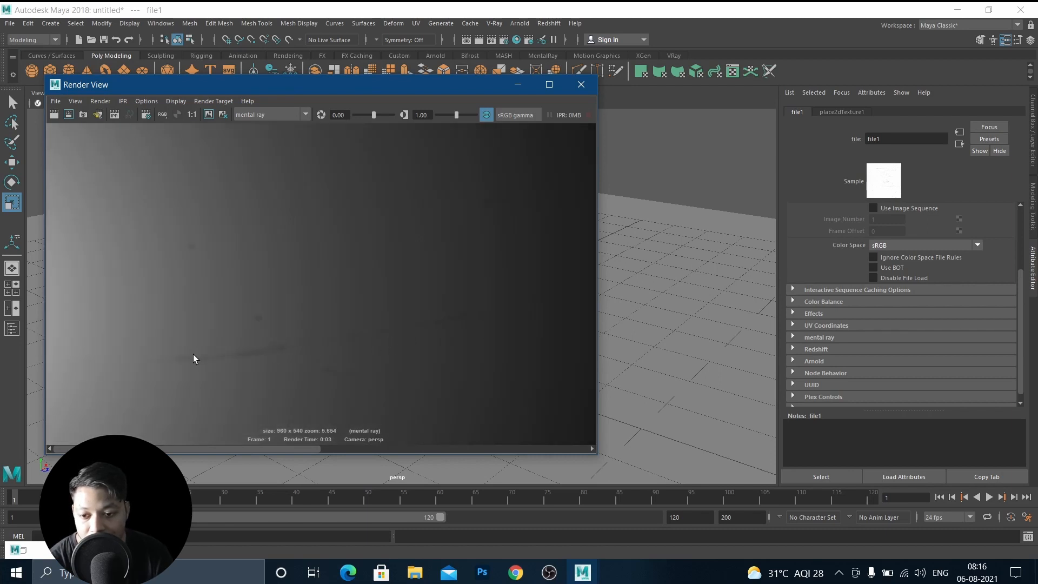
{"action": "scroll", "coordinate": [508, 309], "scroll_direction": "down", "scroll_amount": 8}
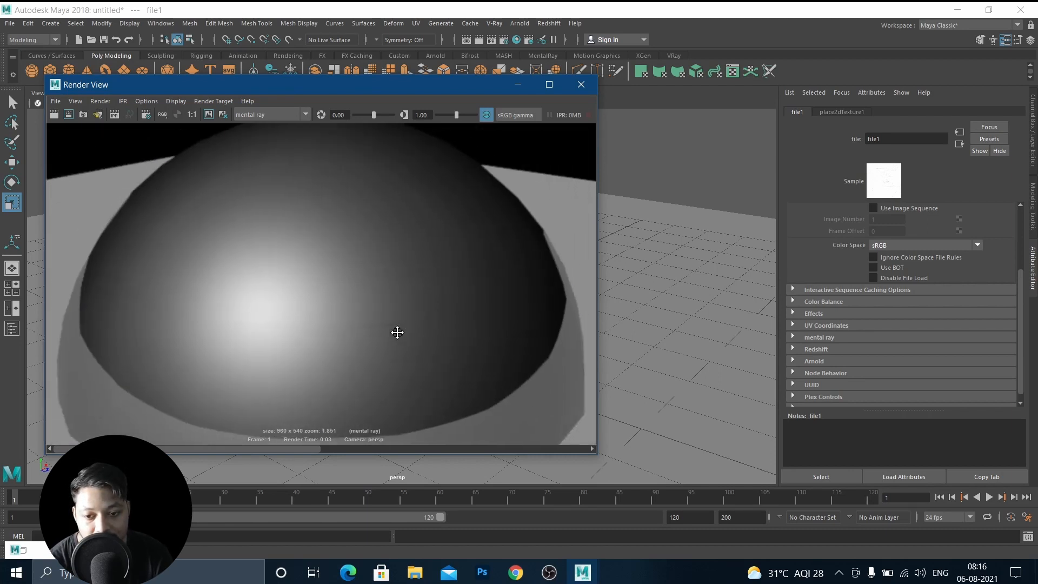
{"action": "middle_click_drag", "start_coordinate": [396, 331], "coordinate": [344, 313], "text": "alt"}
{"action": "scroll", "coordinate": [344, 307], "scroll_direction": "up", "scroll_amount": 9}
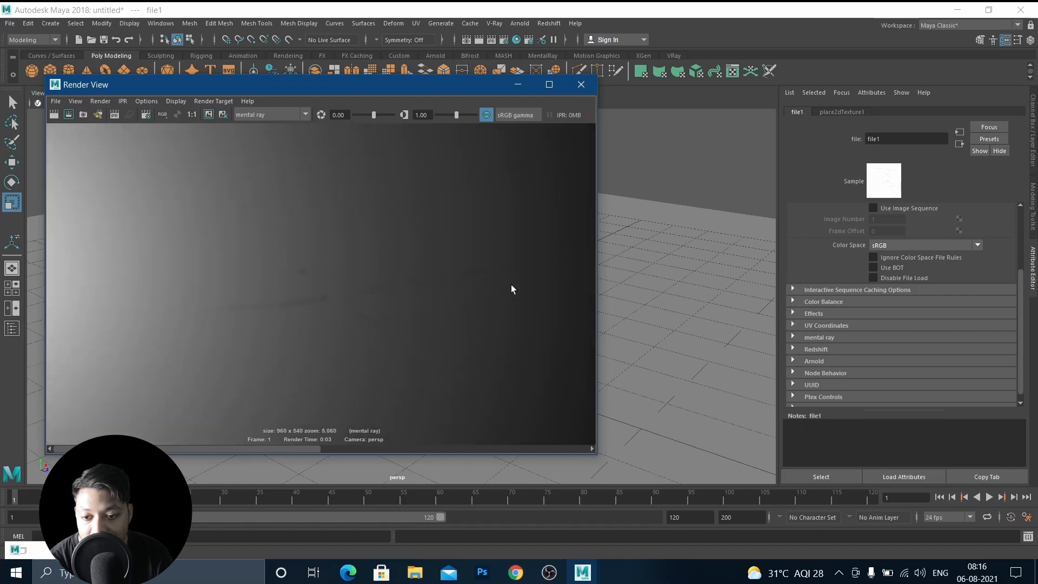
{"action": "scroll", "coordinate": [356, 316], "scroll_direction": "down", "scroll_amount": 3}
{"action": "scroll", "coordinate": [347, 291], "scroll_direction": "down", "scroll_amount": 7}
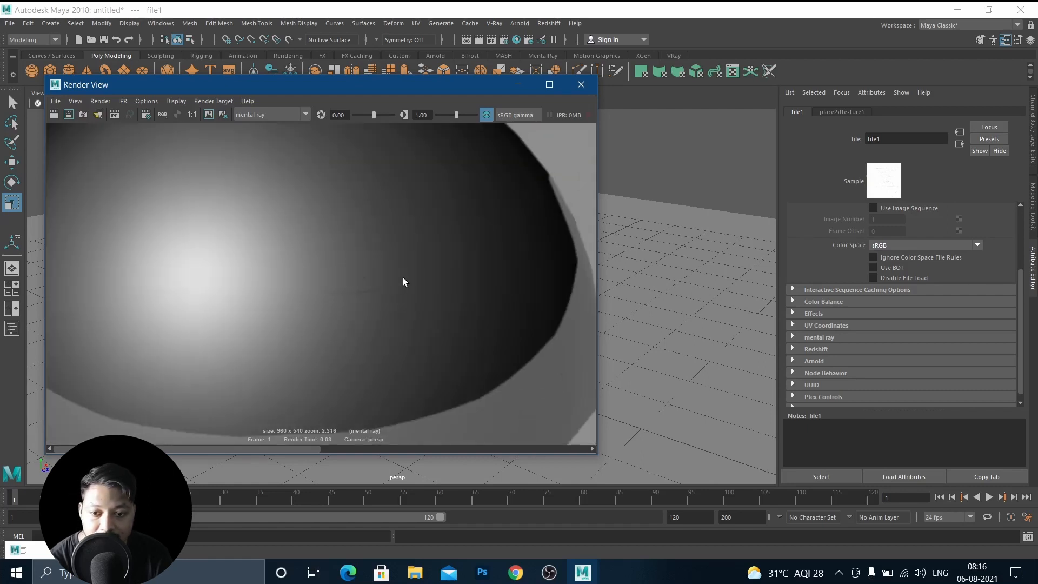
{"action": "scroll", "coordinate": [351, 270], "scroll_direction": "up", "scroll_amount": 5}
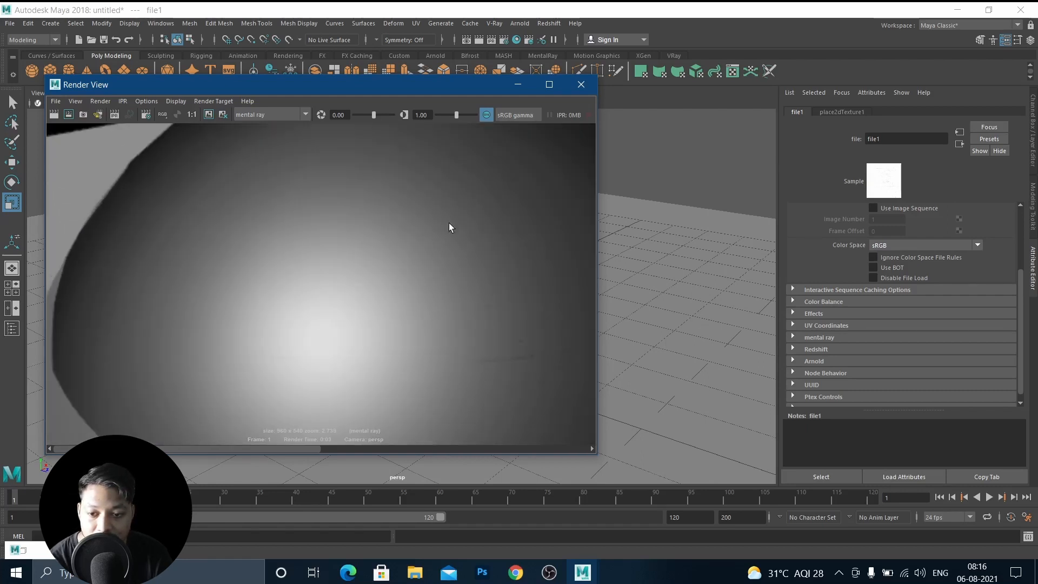
{"action": "middle_click_drag", "start_coordinate": [449, 222], "coordinate": [402, 251], "text": "alt"}
{"action": "left_click", "coordinate": [517, 85]}
Render a close-up of the sphere's surface and inspect the scratch detail.
{"action": "left_click_drag", "start_coordinate": [512, 313], "coordinate": [390, 323], "text": "alt"}
{"action": "scroll", "coordinate": [376, 321], "scroll_direction": "up", "scroll_amount": 5}
{"action": "scroll", "coordinate": [375, 321], "scroll_direction": "up", "scroll_amount": 3}
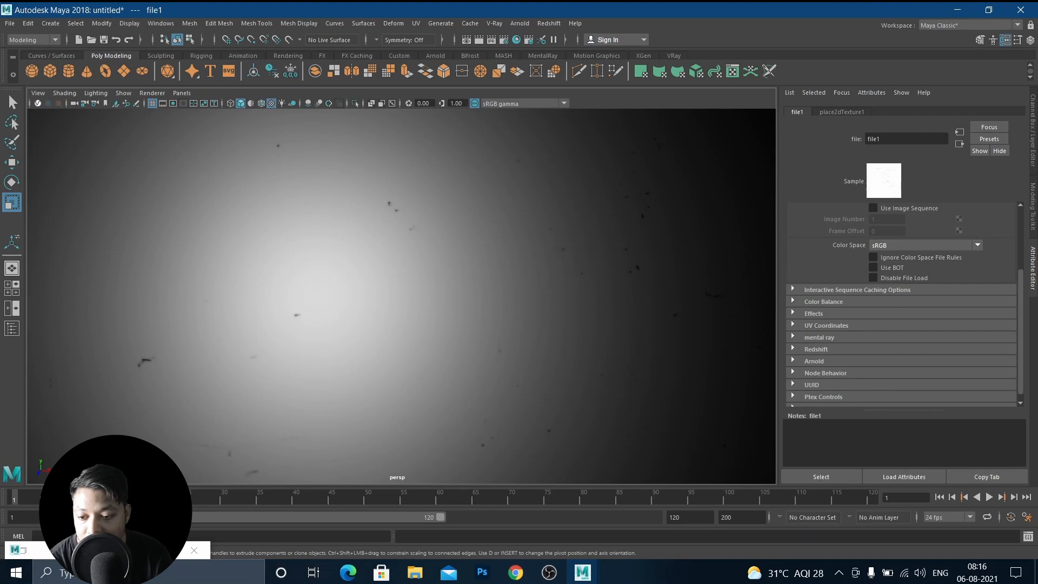
{"action": "left_click", "coordinate": [131, 550]}
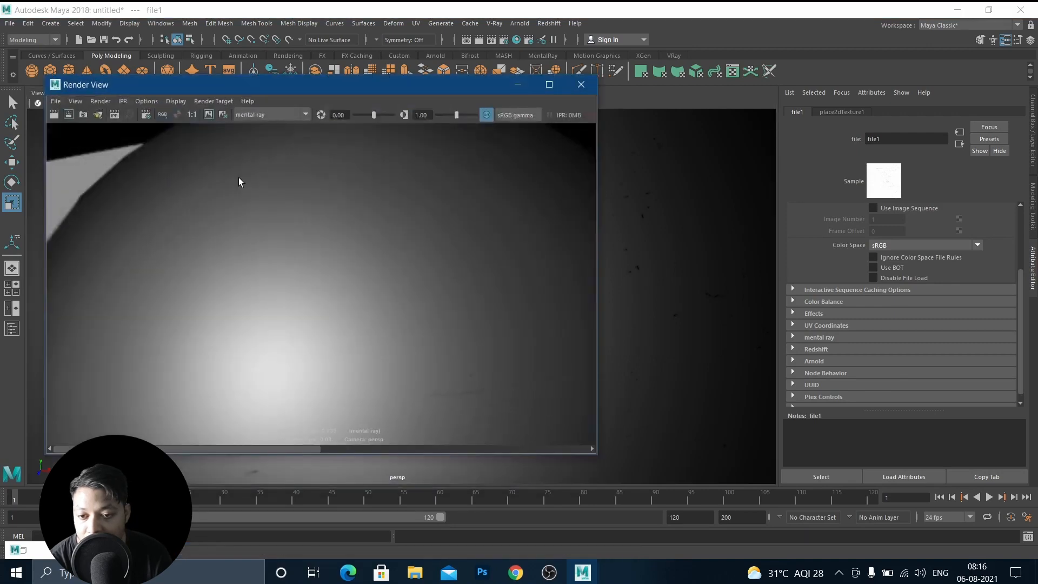
{"action": "left_click", "coordinate": [54, 114]}
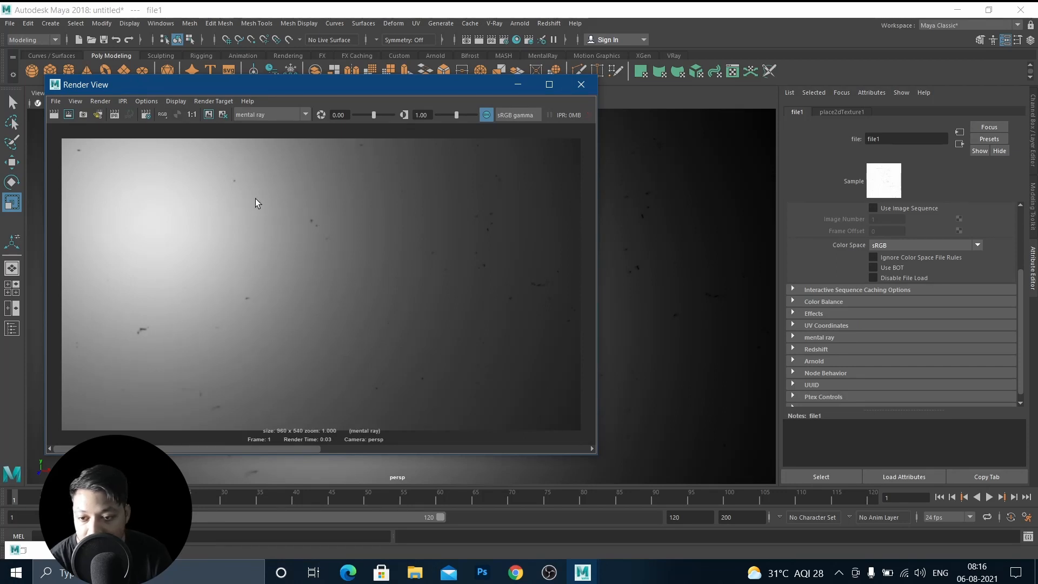
{"action": "scroll", "coordinate": [235, 254], "scroll_direction": "down", "scroll_amount": 1}
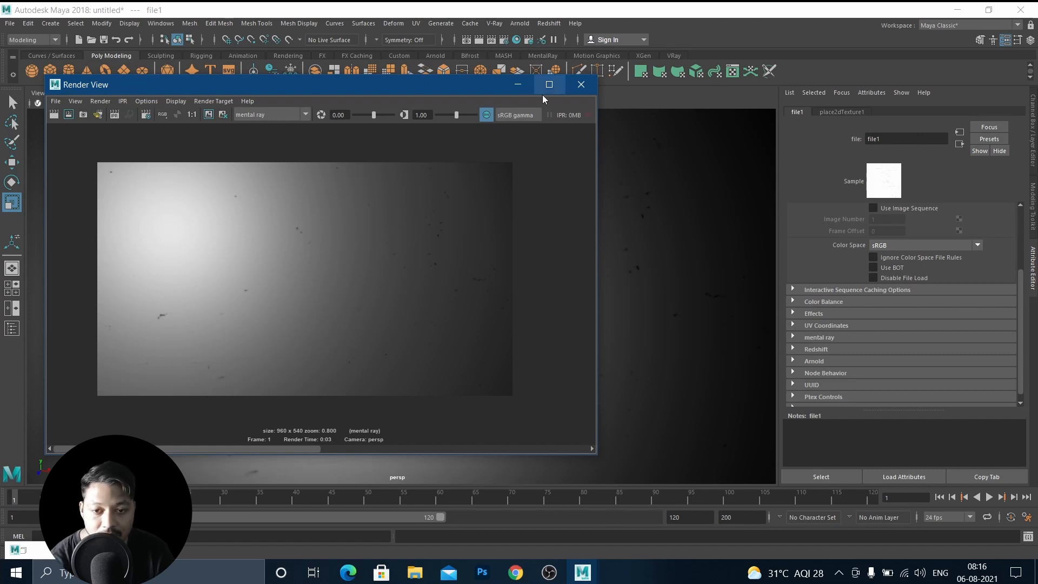
{"action": "left_click", "coordinate": [518, 85]}
Select the sphere to bring back its blinn1 material attributes.
{"action": "scroll", "coordinate": [405, 267], "scroll_direction": "down", "scroll_amount": 3}
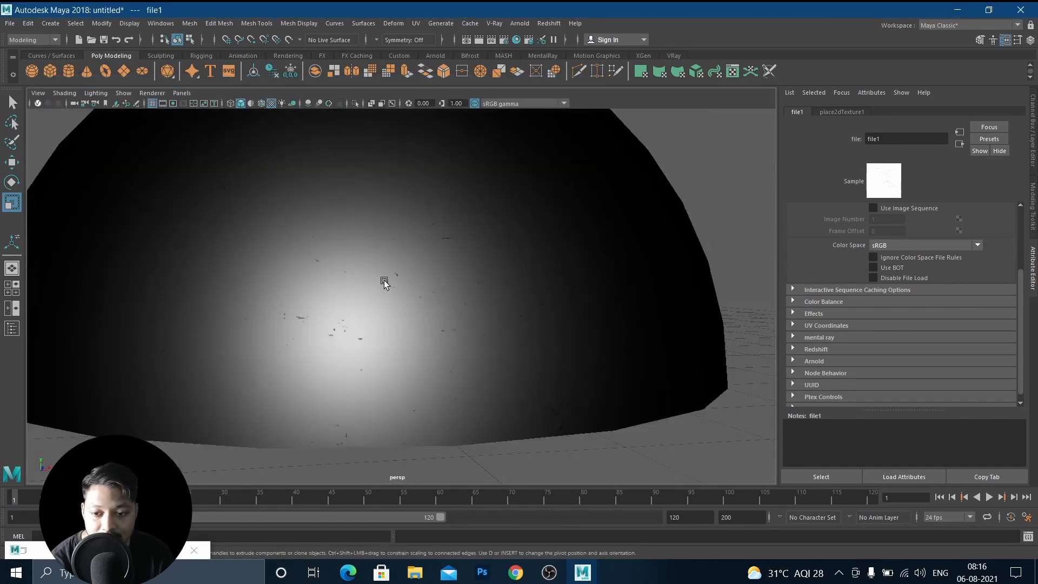
{"action": "scroll", "coordinate": [383, 280], "scroll_direction": "down", "scroll_amount": 5}
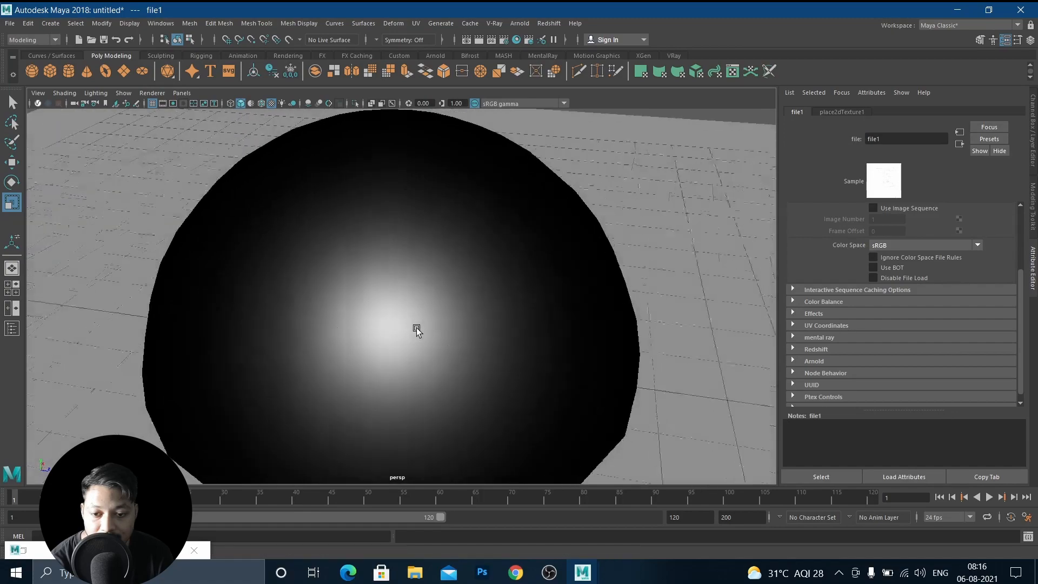
{"action": "left_click_drag", "start_coordinate": [416, 327], "coordinate": [341, 323], "text": "alt"}
{"action": "scroll", "coordinate": [377, 306], "scroll_direction": "up", "scroll_amount": 3}
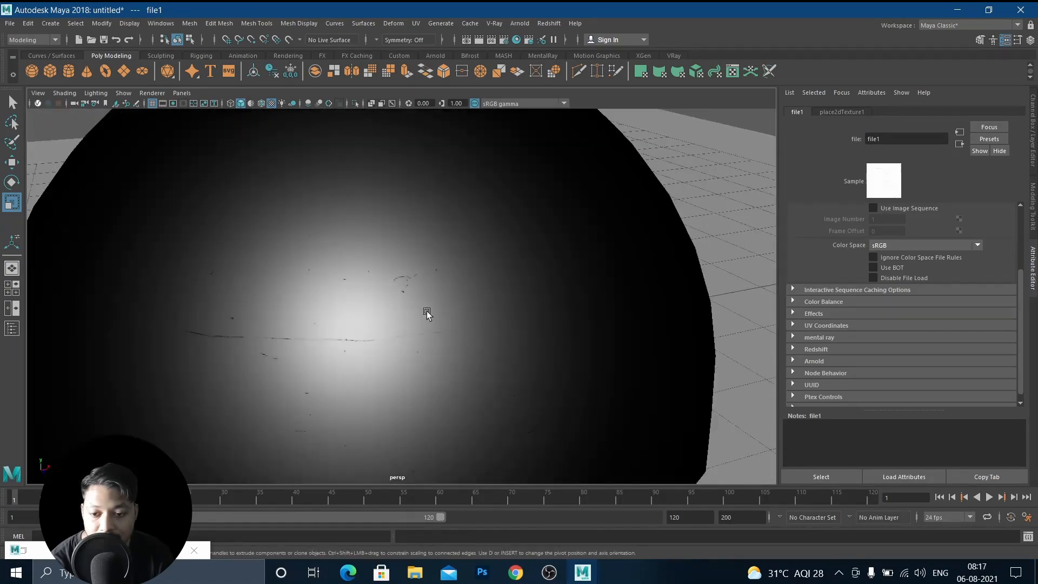
{"action": "left_click_drag", "start_coordinate": [427, 310], "coordinate": [621, 303], "text": "alt"}
{"action": "scroll", "coordinate": [378, 312], "scroll_direction": "down", "scroll_amount": 3}
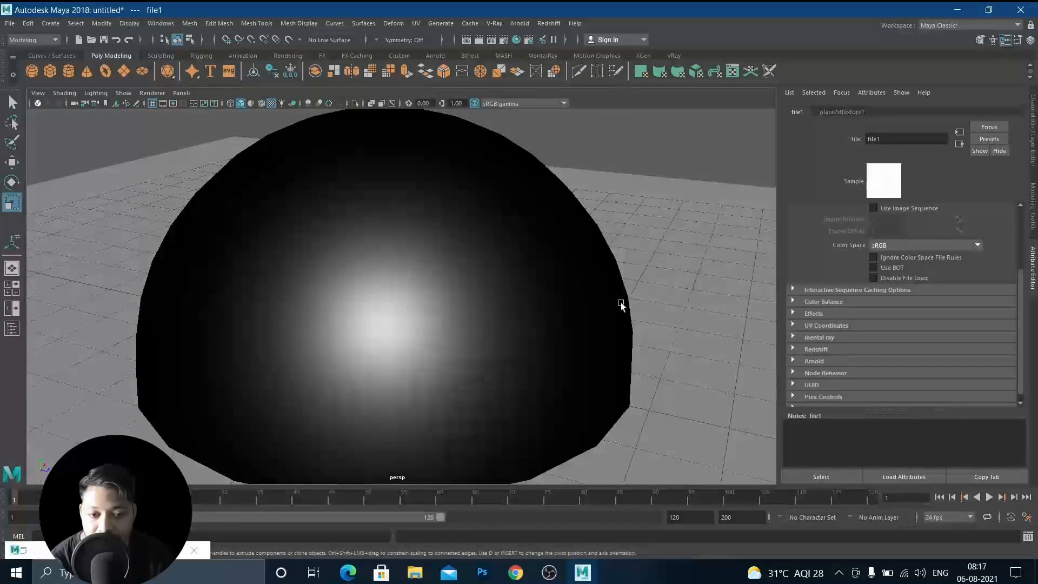
{"action": "scroll", "coordinate": [426, 310], "scroll_direction": "down", "scroll_amount": 2}
{"action": "left_click_drag", "start_coordinate": [392, 323], "coordinate": [370, 338], "text": "alt"}
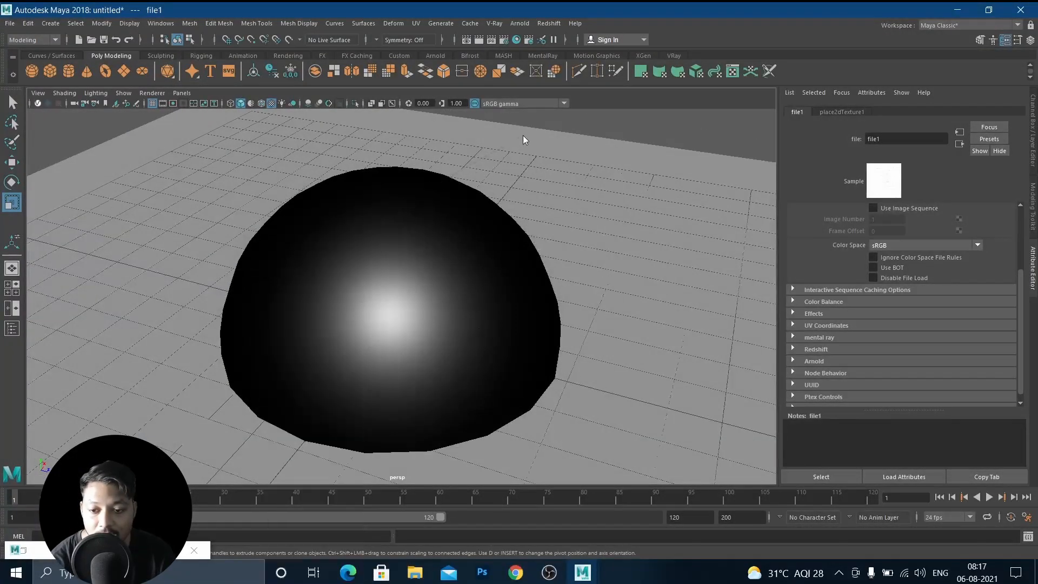
{"action": "left_click", "coordinate": [489, 343]}
{"action": "scroll", "coordinate": [858, 263], "scroll_direction": "up", "scroll_amount": 2}
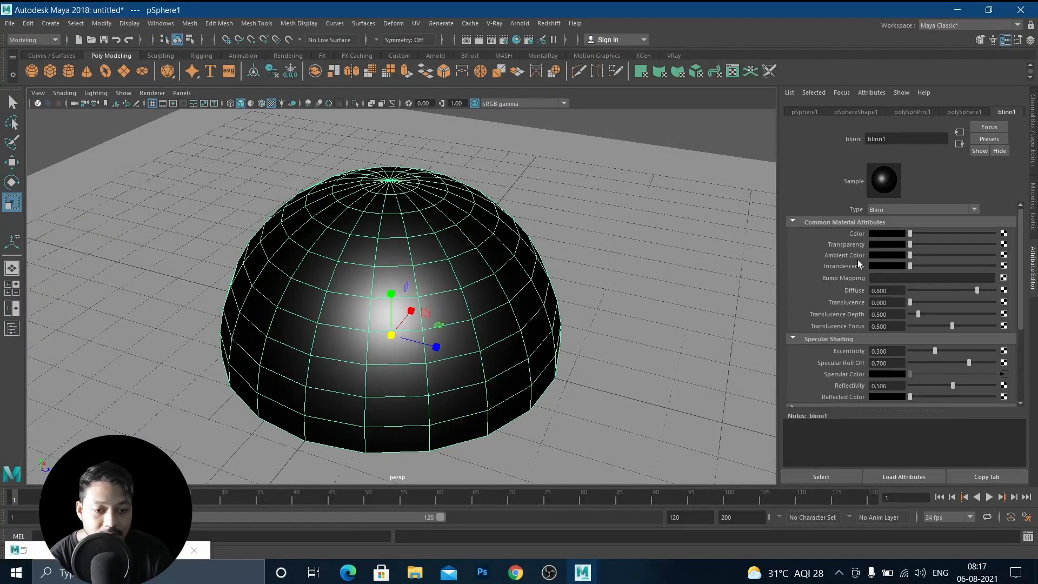